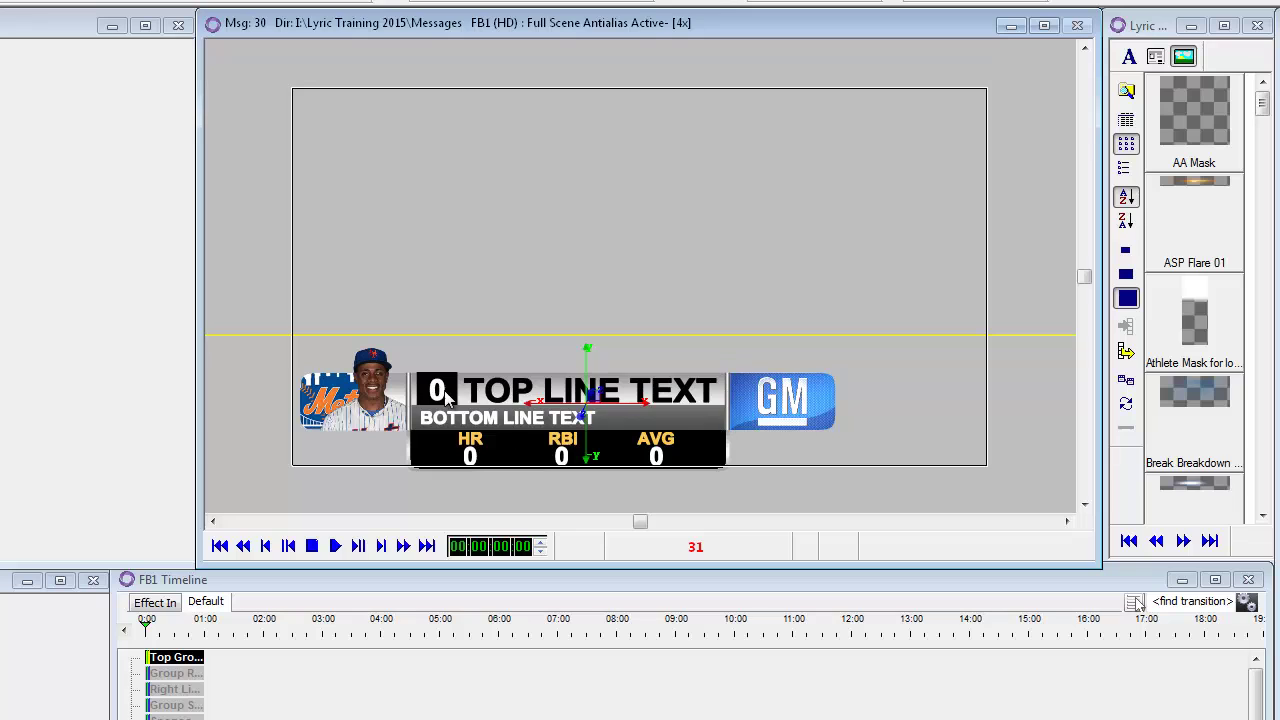
Step: Preview the lower-third's Effect In animation, then return to the Default timeline
left_click(156, 606)
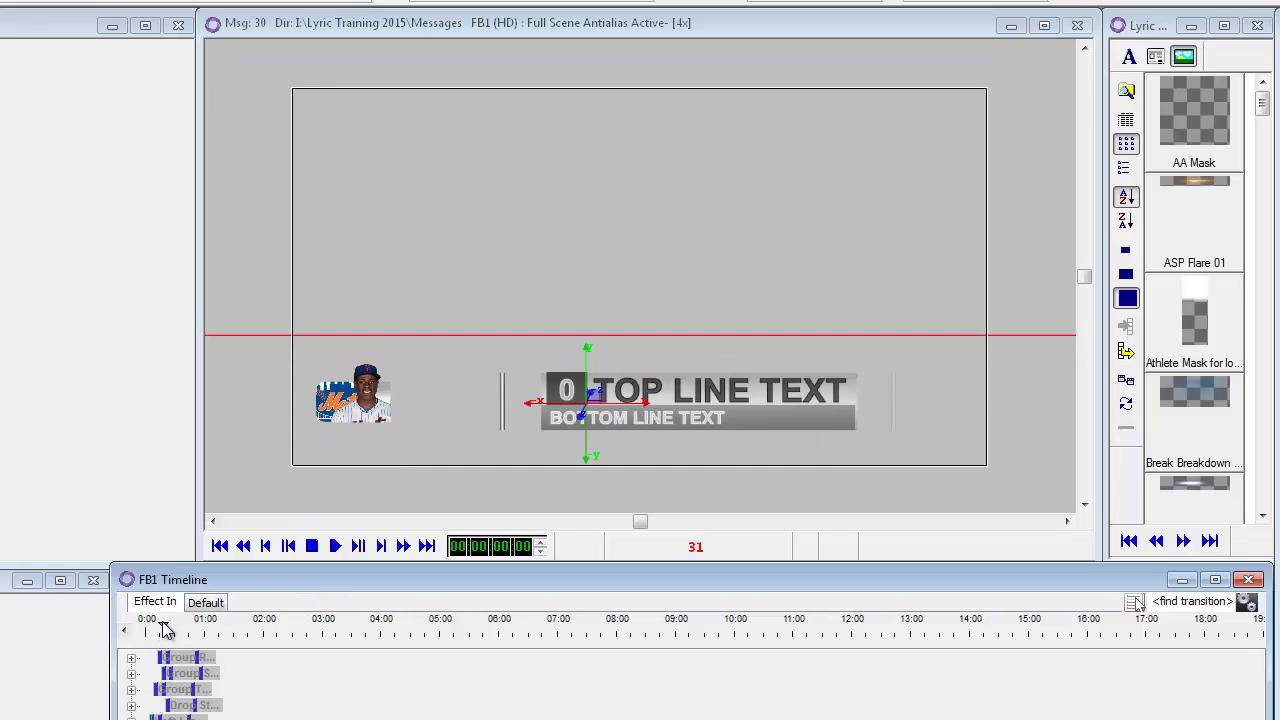
mouse_move(165, 628)
left_mouse_down()
mouse_move(208, 630)
mouse_move(146, 630)
left_mouse_up()
left_click(205, 602)
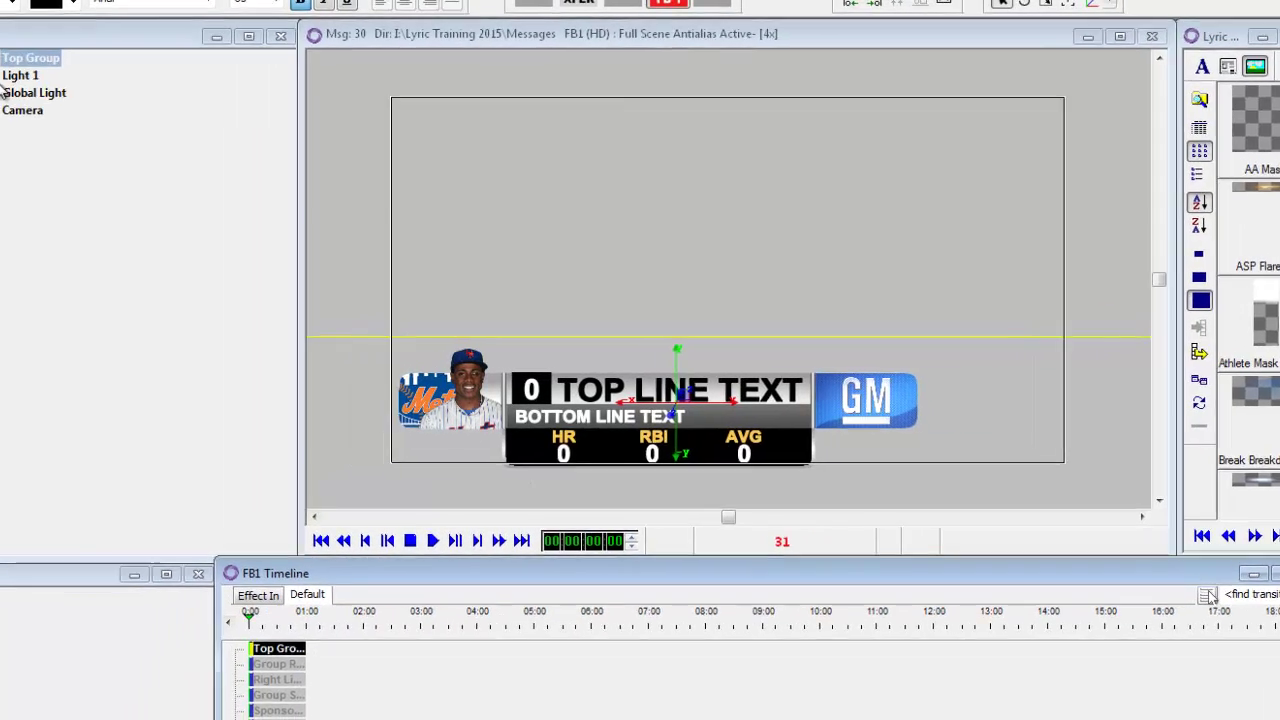
Step: Select Player Head Shot under Top Group > Team Logo Chip and nudge its texture X Offset from -0.226
left_click(35, 67)
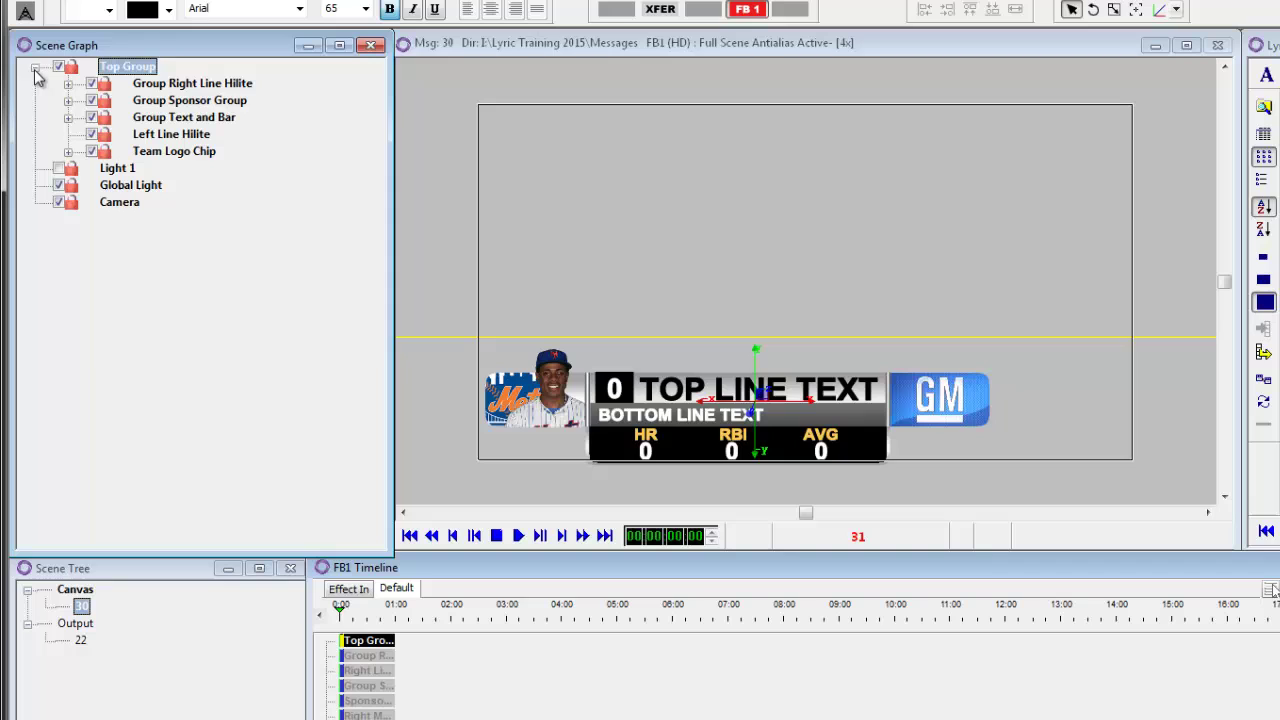
left_click(178, 155)
left_click(68, 151)
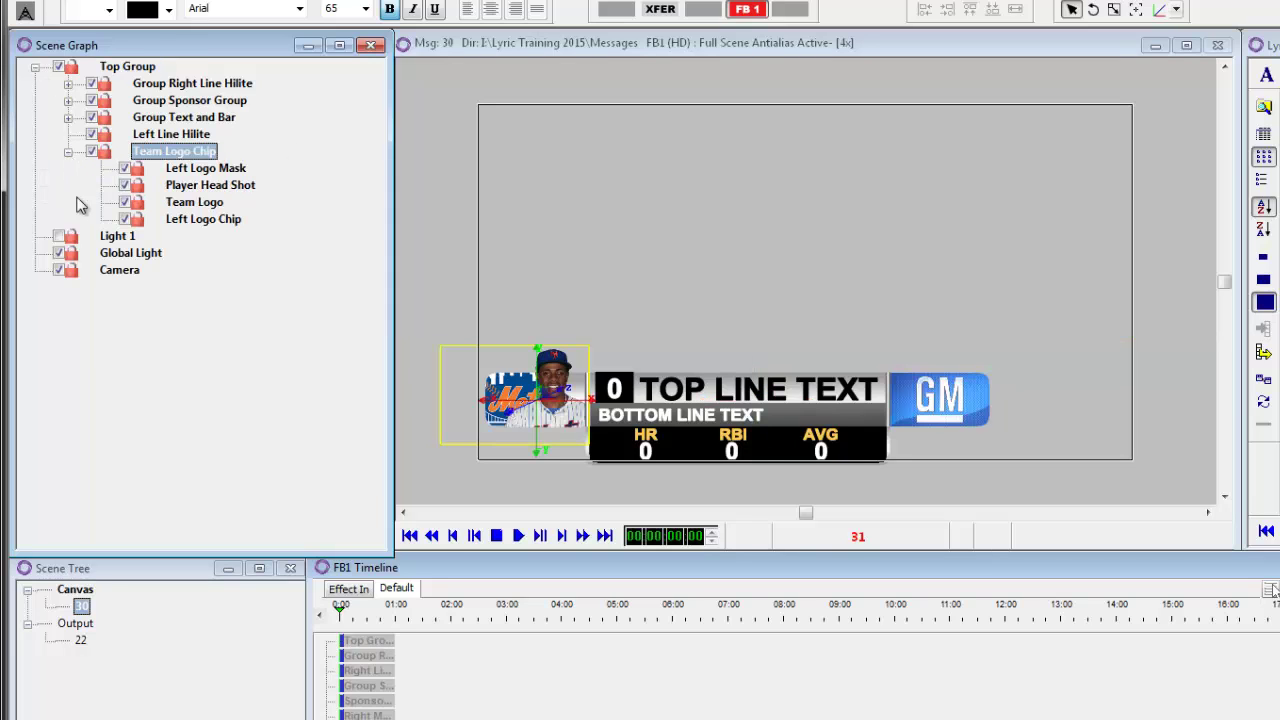
left_click(212, 186)
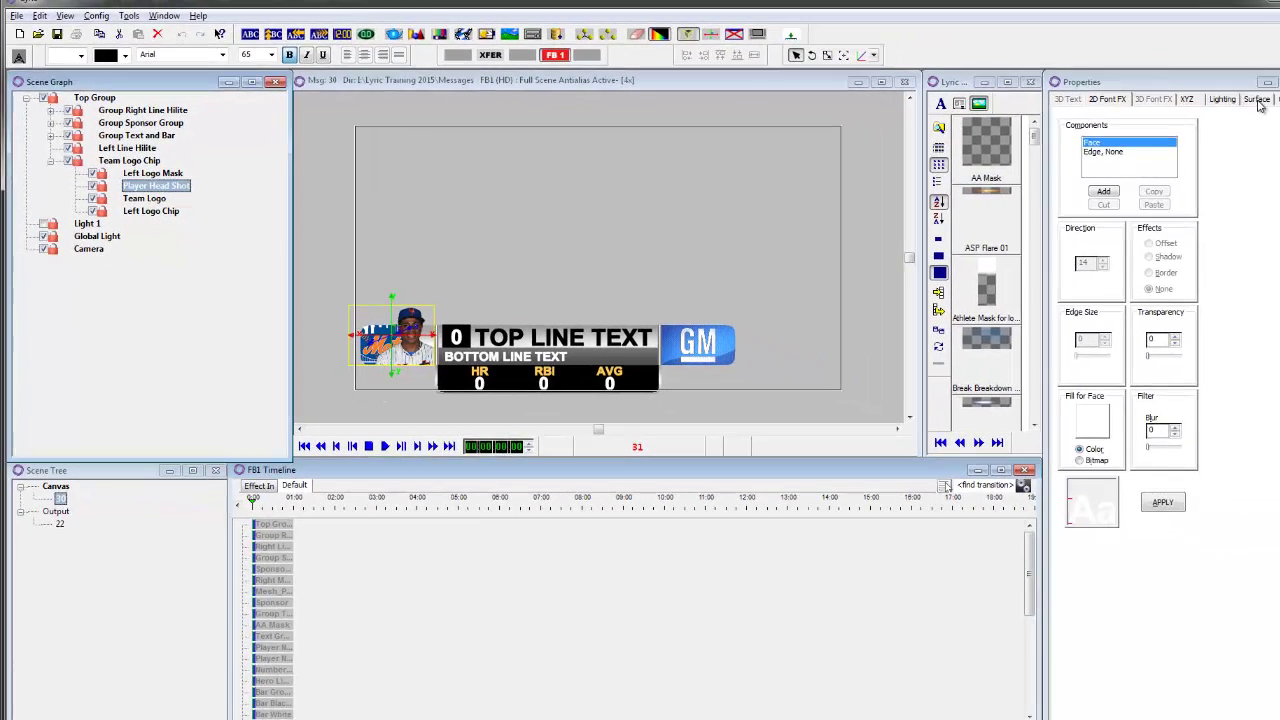
left_click(1256, 99)
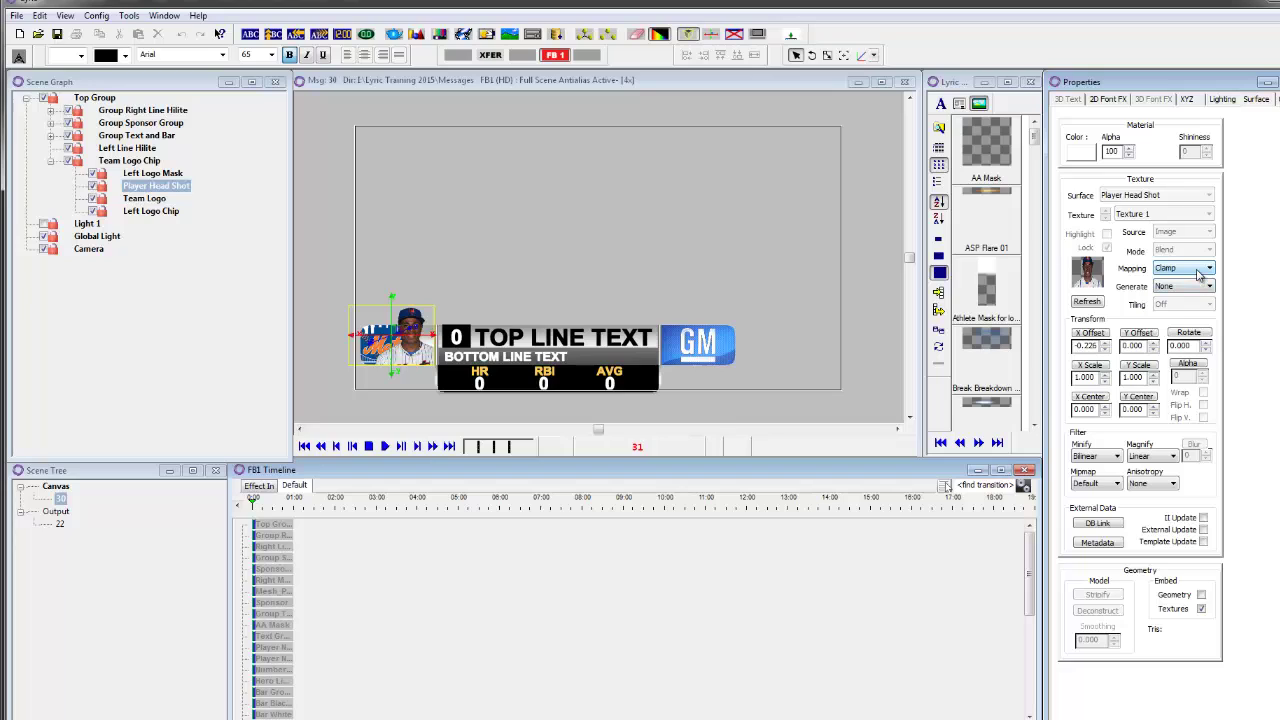
left_click_drag(1098, 347, 1101, 344)
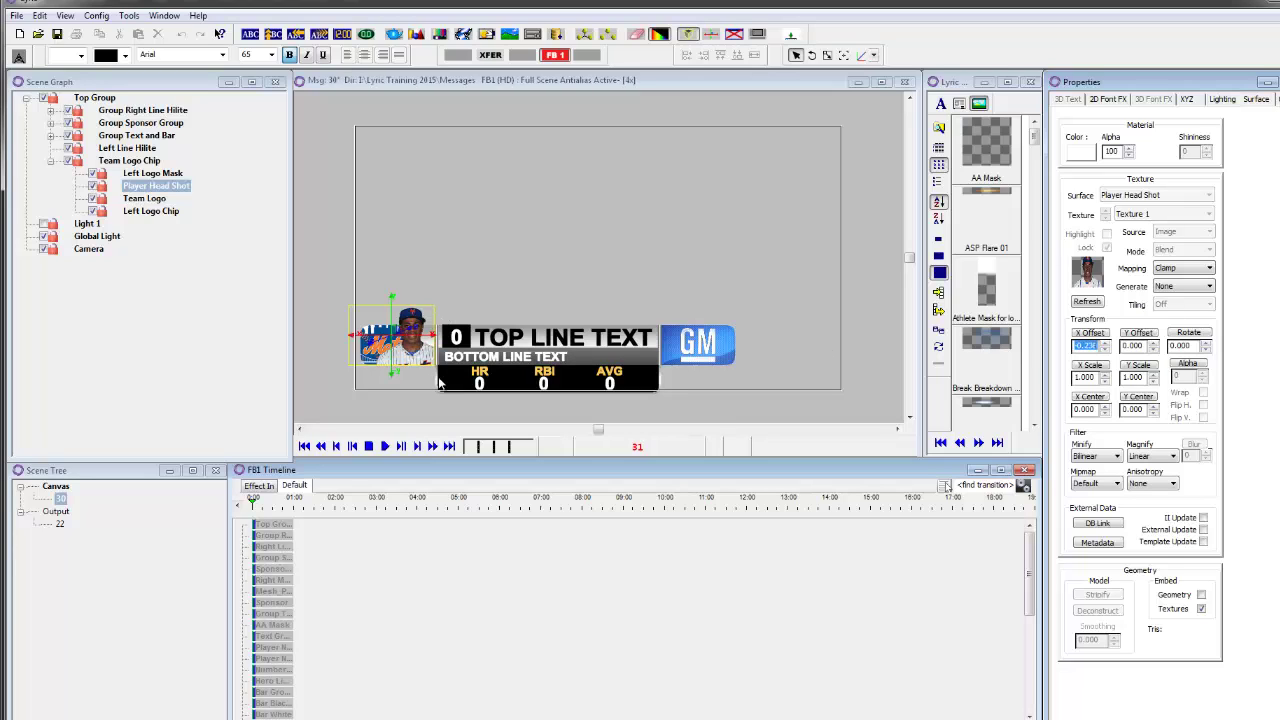
Step: Move the Team Logo layer to position X -1.772, Y -0.896 on the XYZ tab
left_click(148, 198)
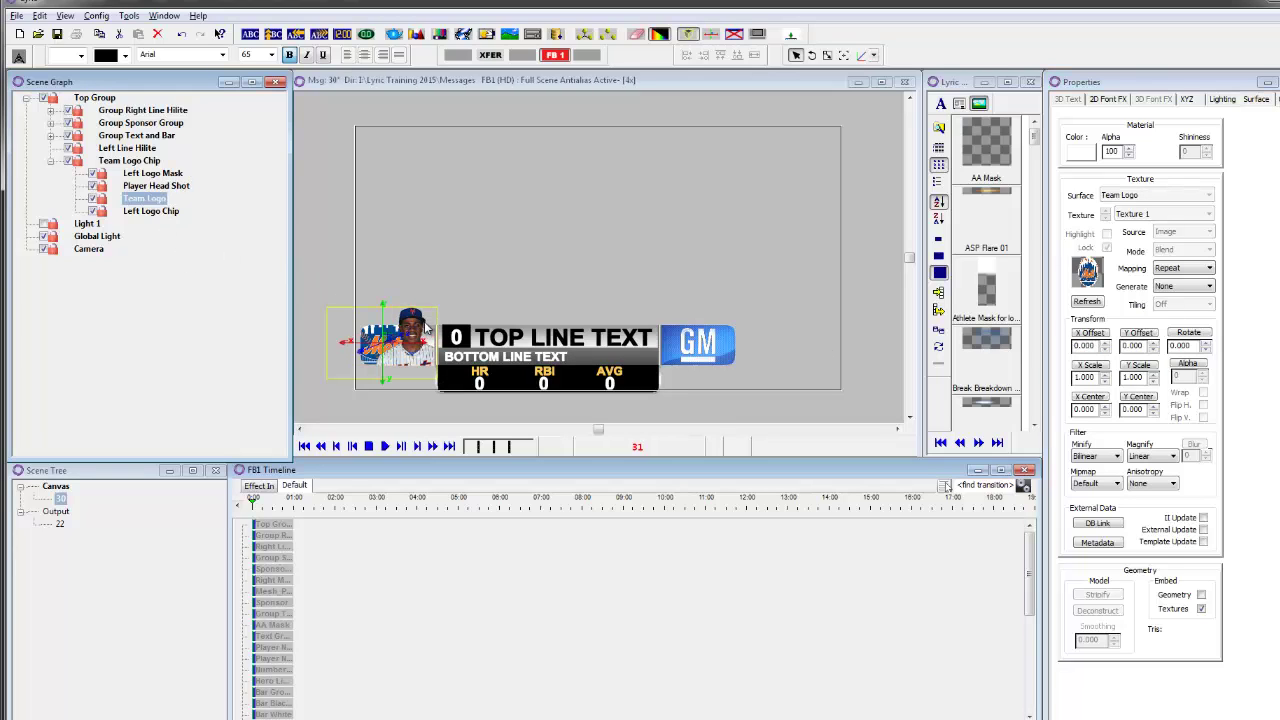
left_click(1190, 100)
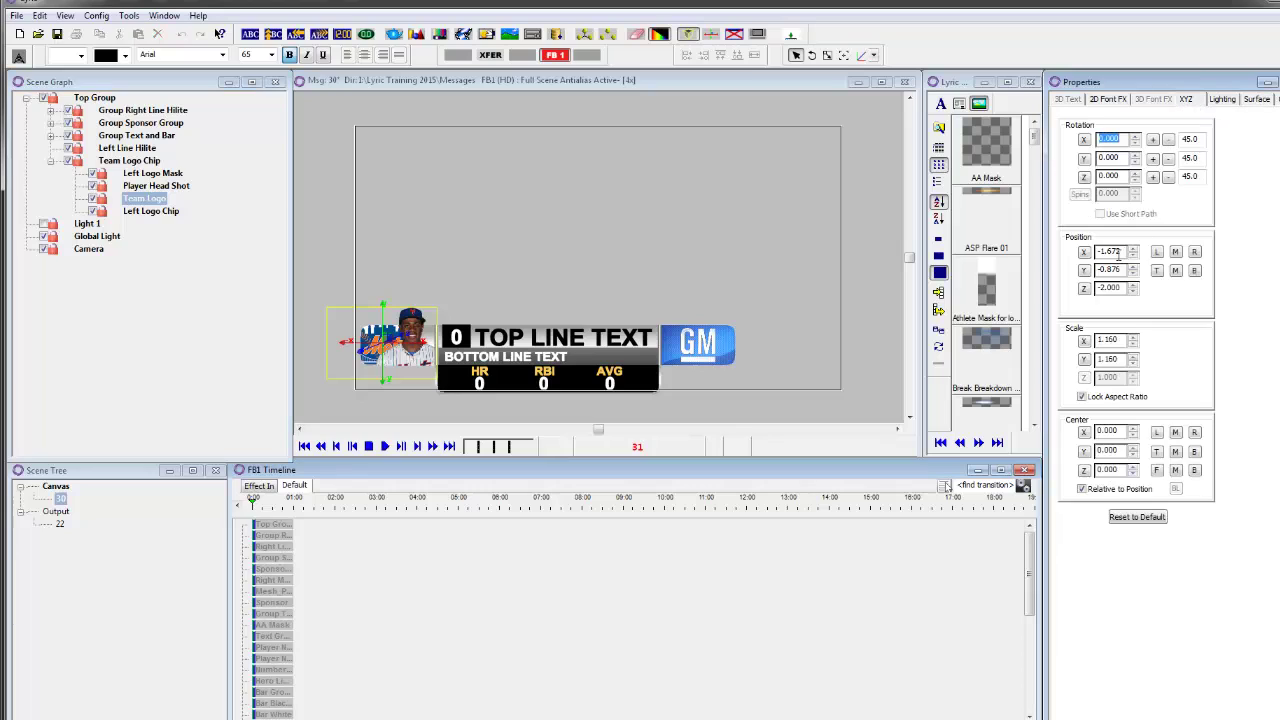
left_click_drag(1118, 253, 1116, 269)
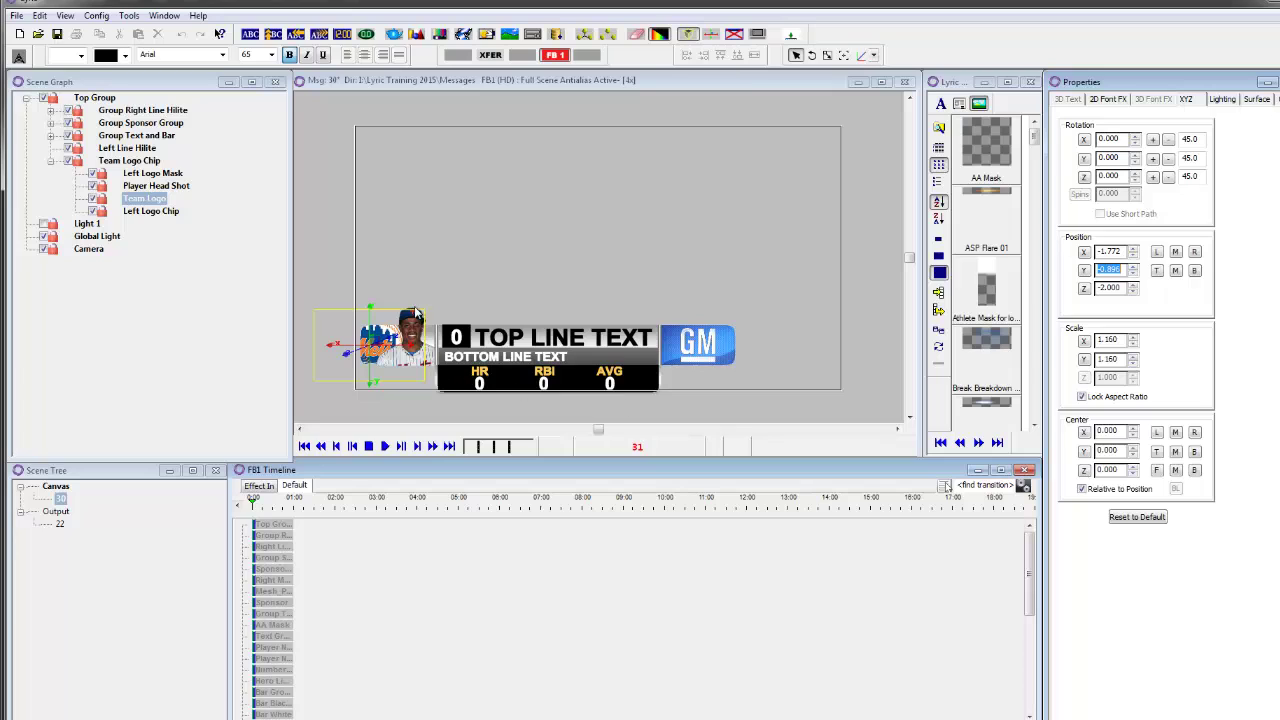
left_click(406, 82)
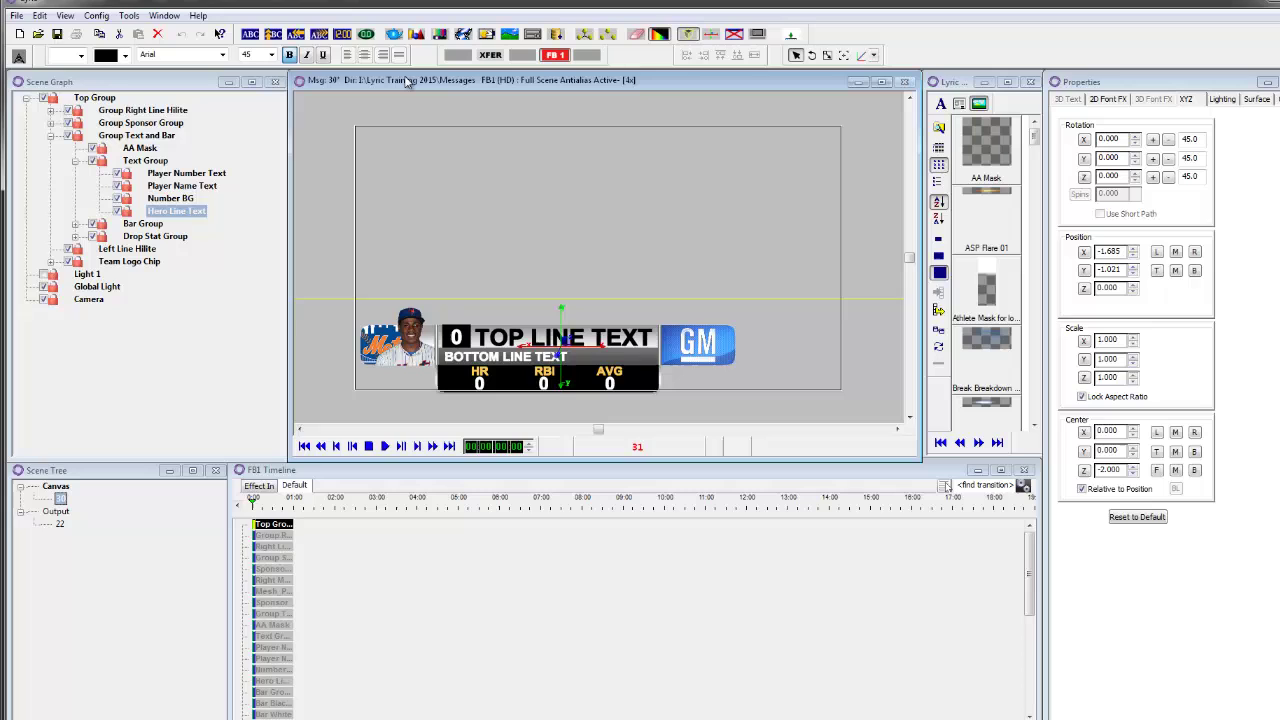
type("ASDASDSDAD")
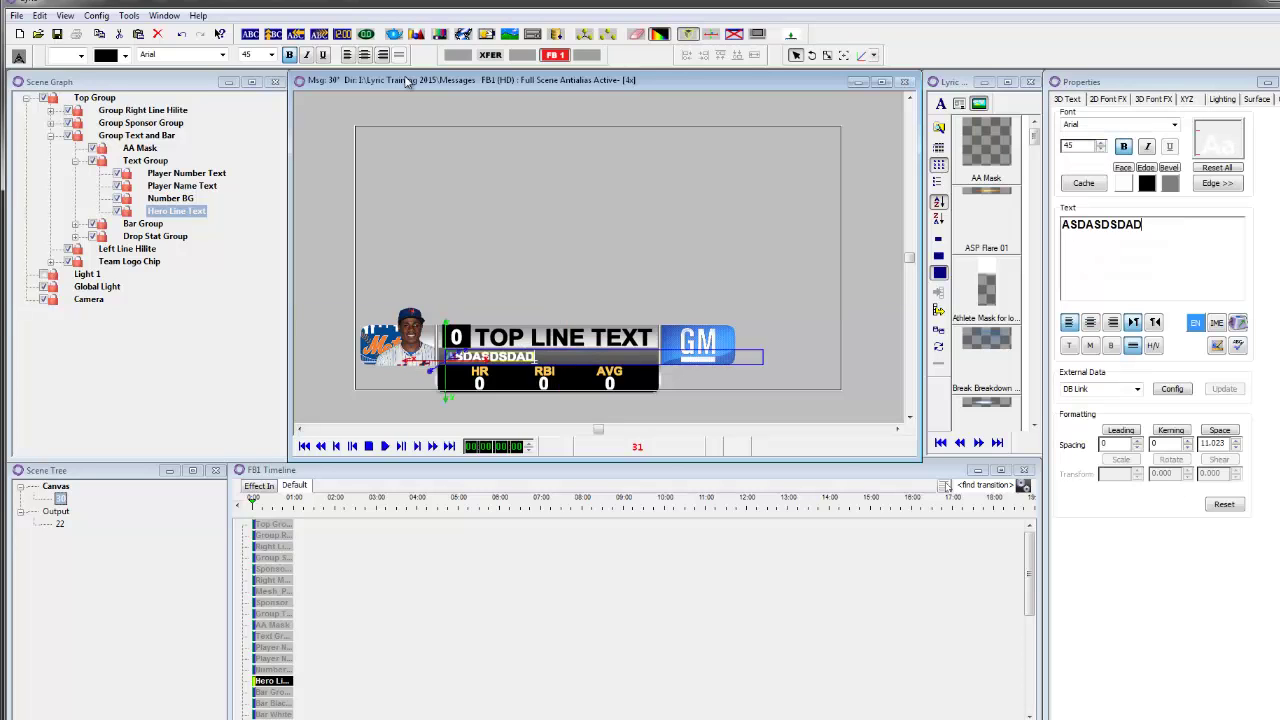
type("ASDASDASDASDASDASDASDASDA")
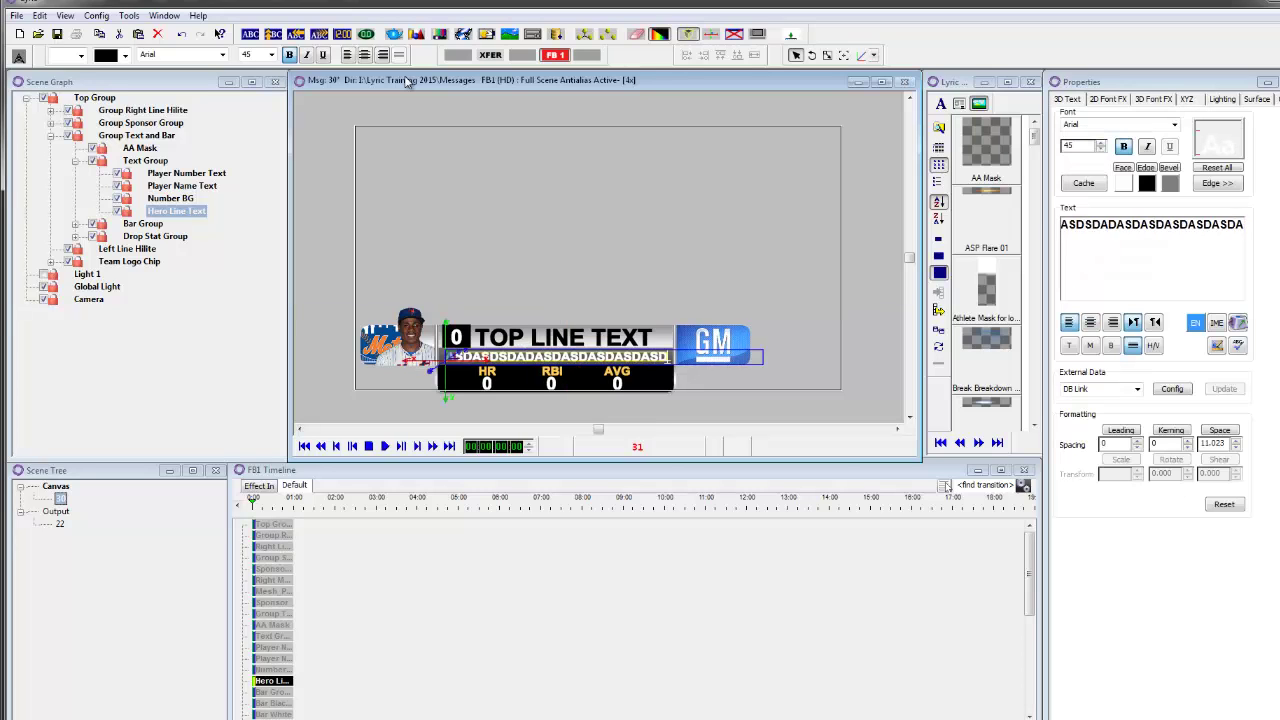
type("DS")
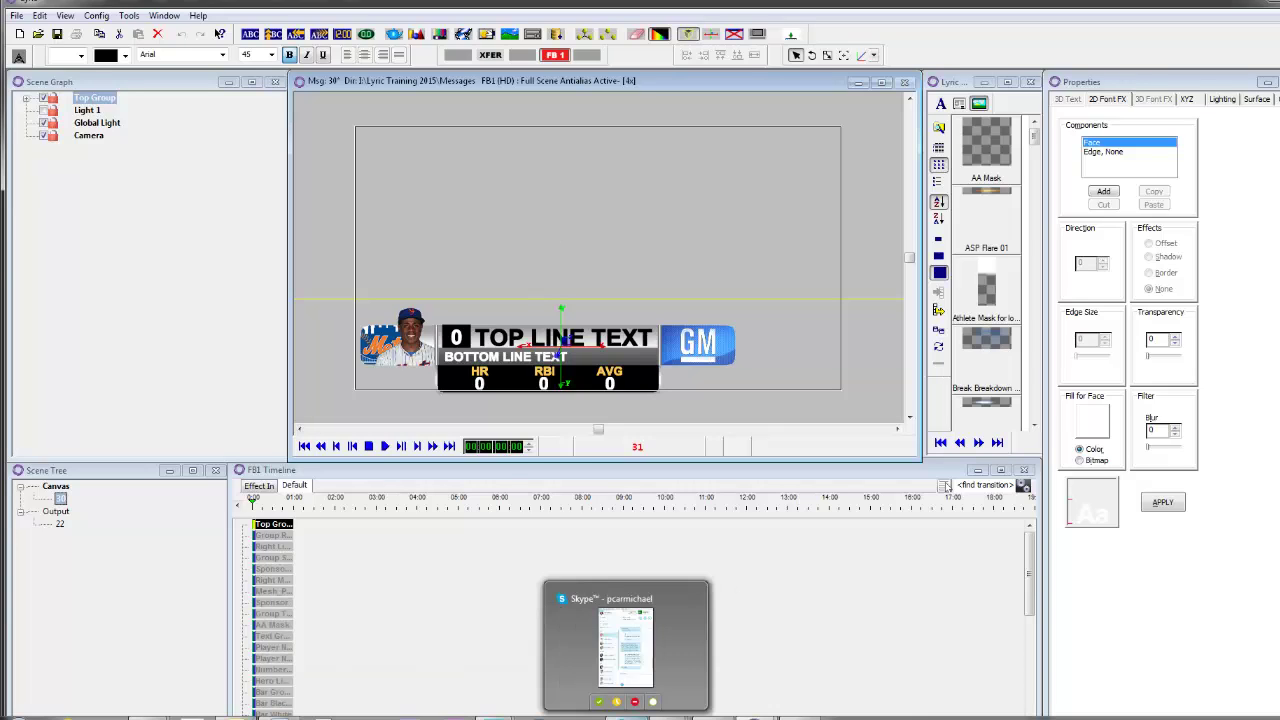
Step: Bring the Lineup spreadsheet forward and inspect cells A2, B2, C2 and the G2 HeadShot formula
mouse_move(672, 718)
left_click(800, 664)
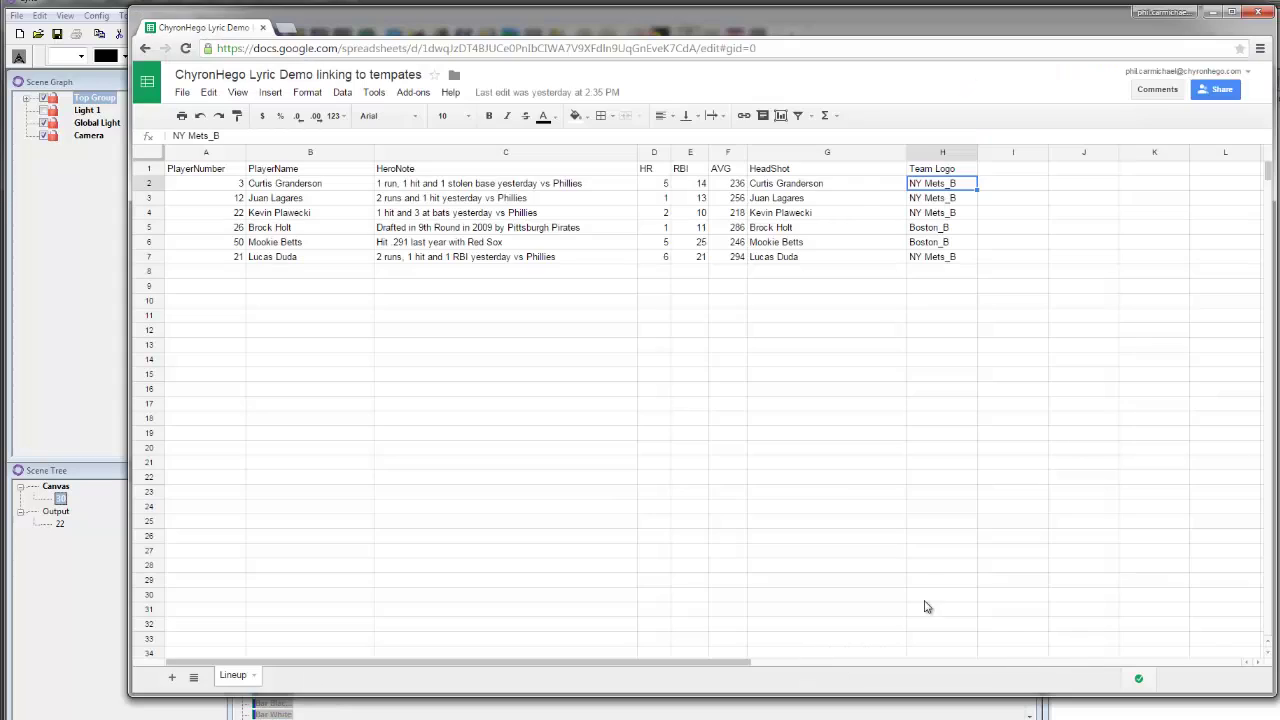
left_click_drag(451, 29, 420, 38)
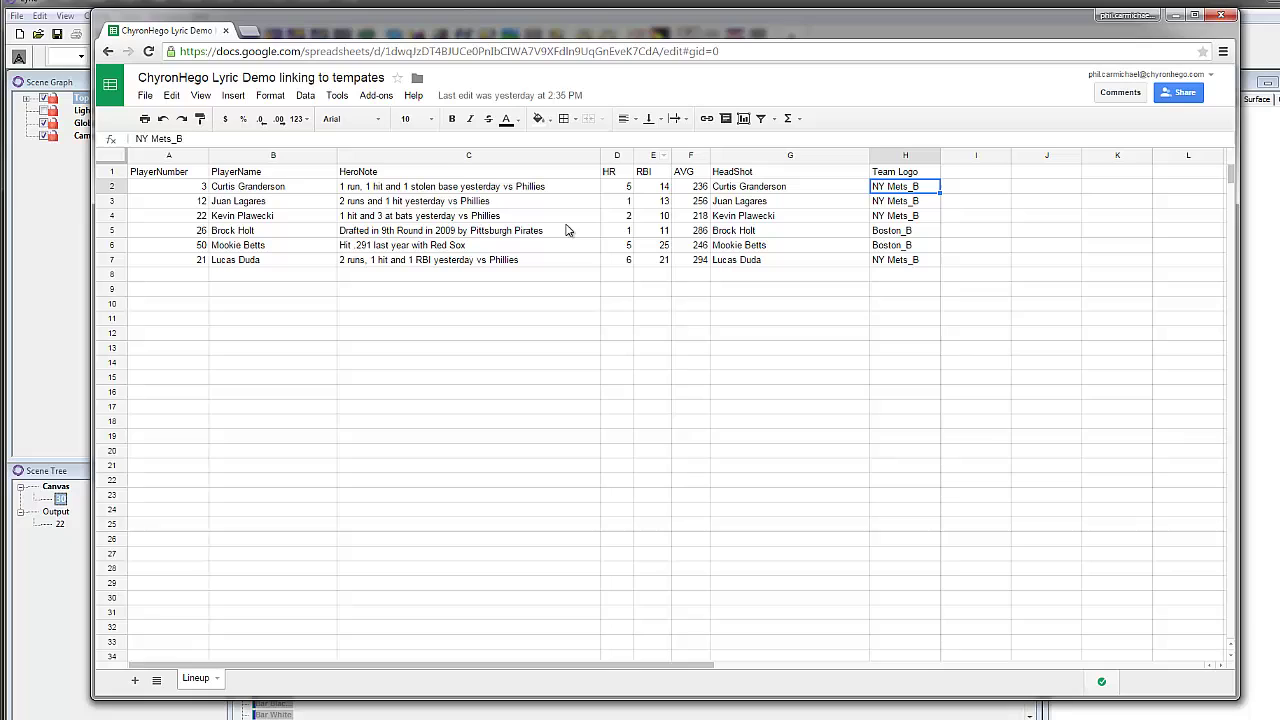
left_click(194, 189)
left_click(275, 190)
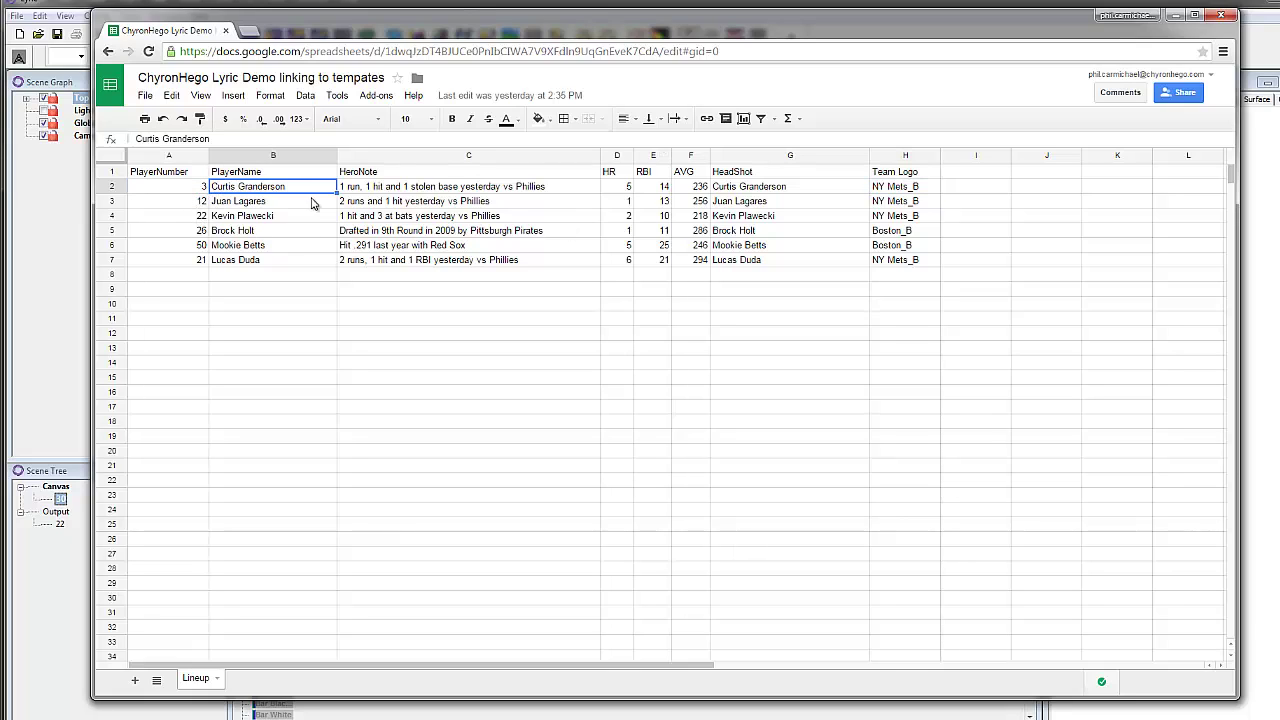
left_click(392, 189)
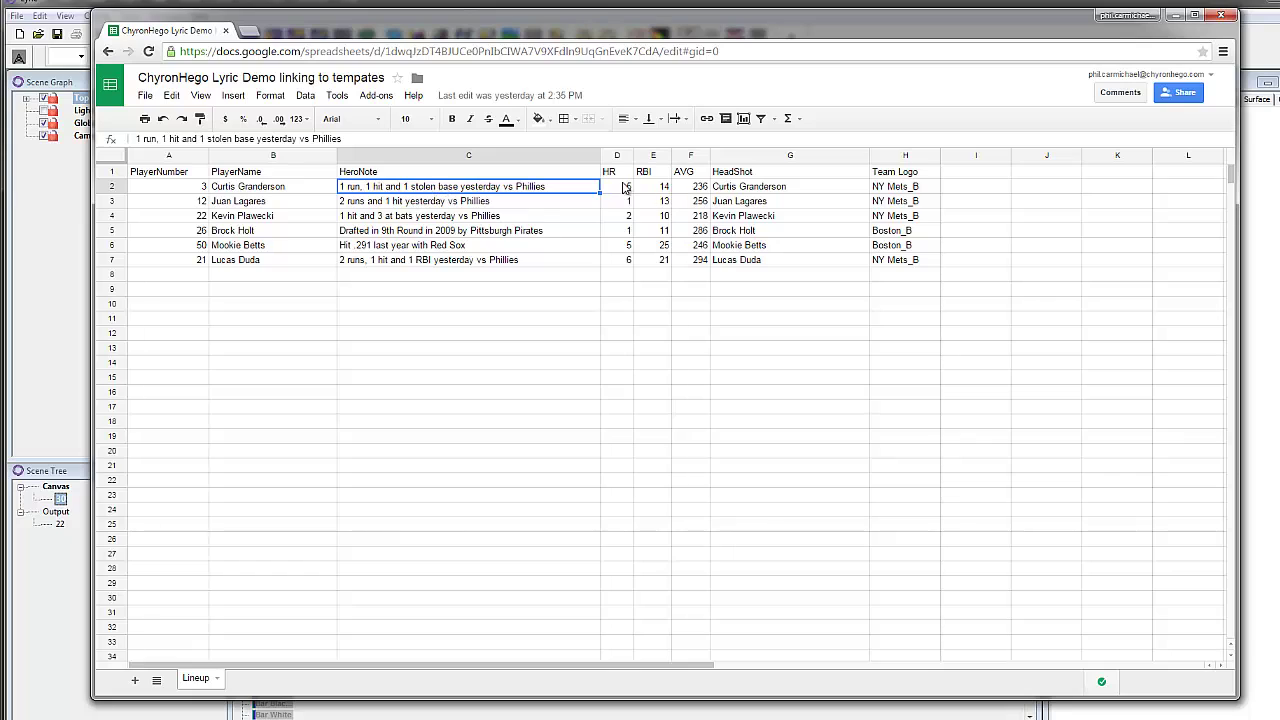
left_click(745, 192)
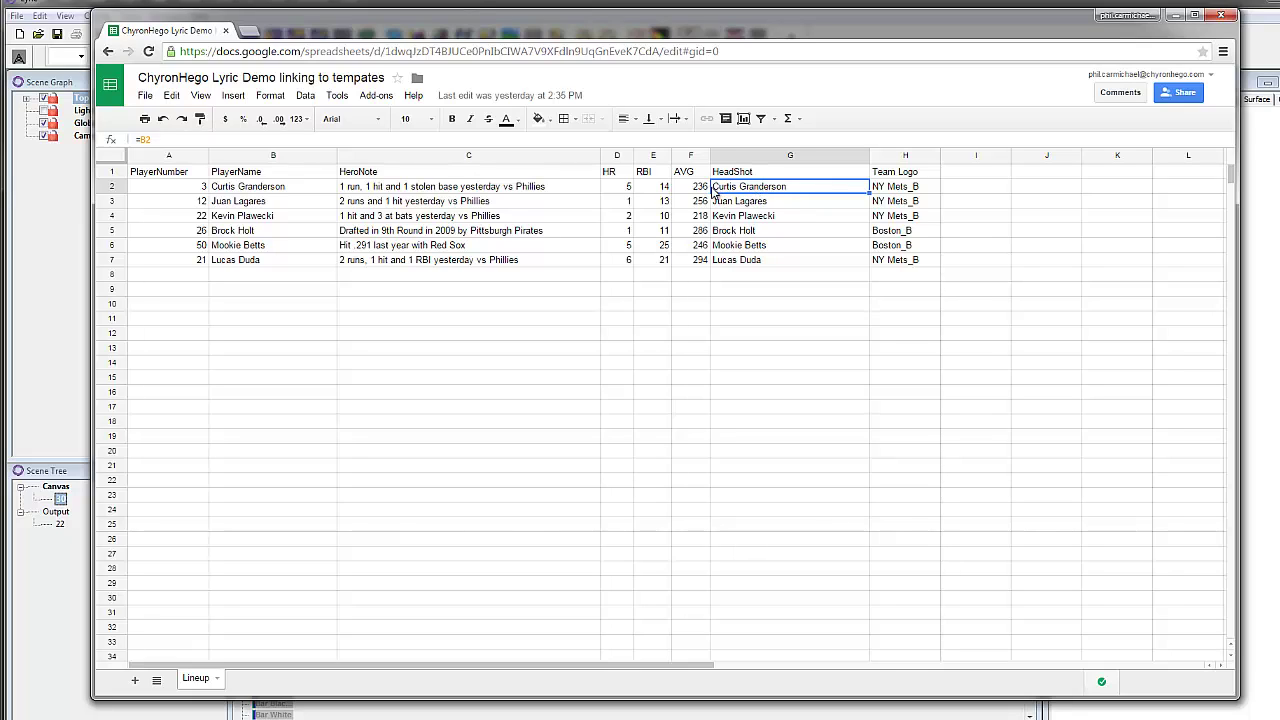
Step: Slide the spreadsheet down to view the Lyric scene, back up, and check H2's Team Logo value
left_click_drag(700, 15, 715, 412)
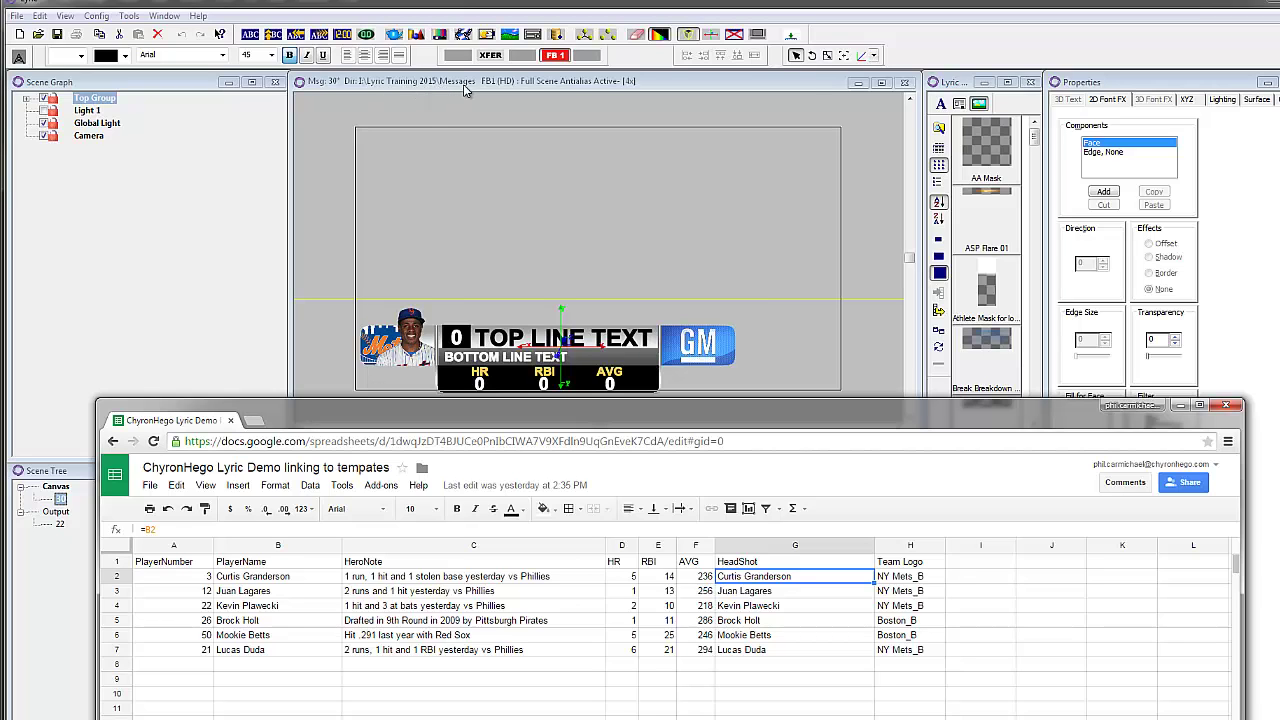
left_click_drag(778, 412, 775, 40)
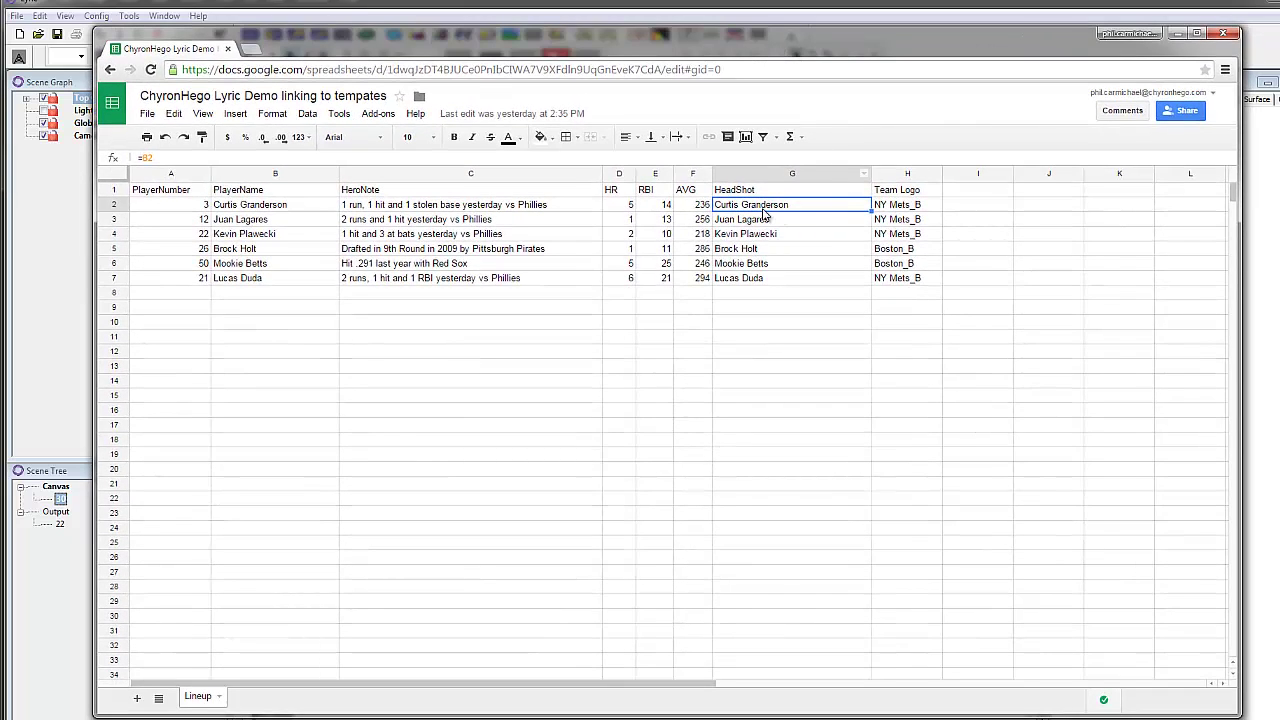
left_click(924, 212)
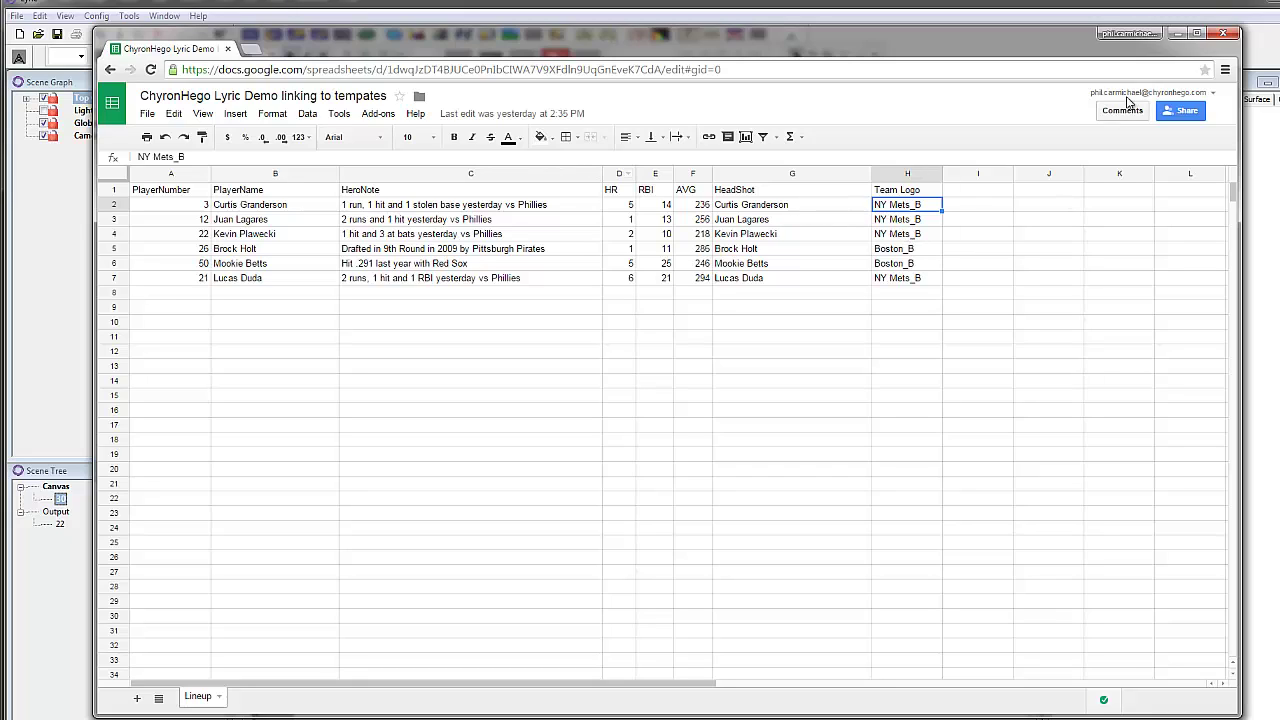
left_click(1178, 33)
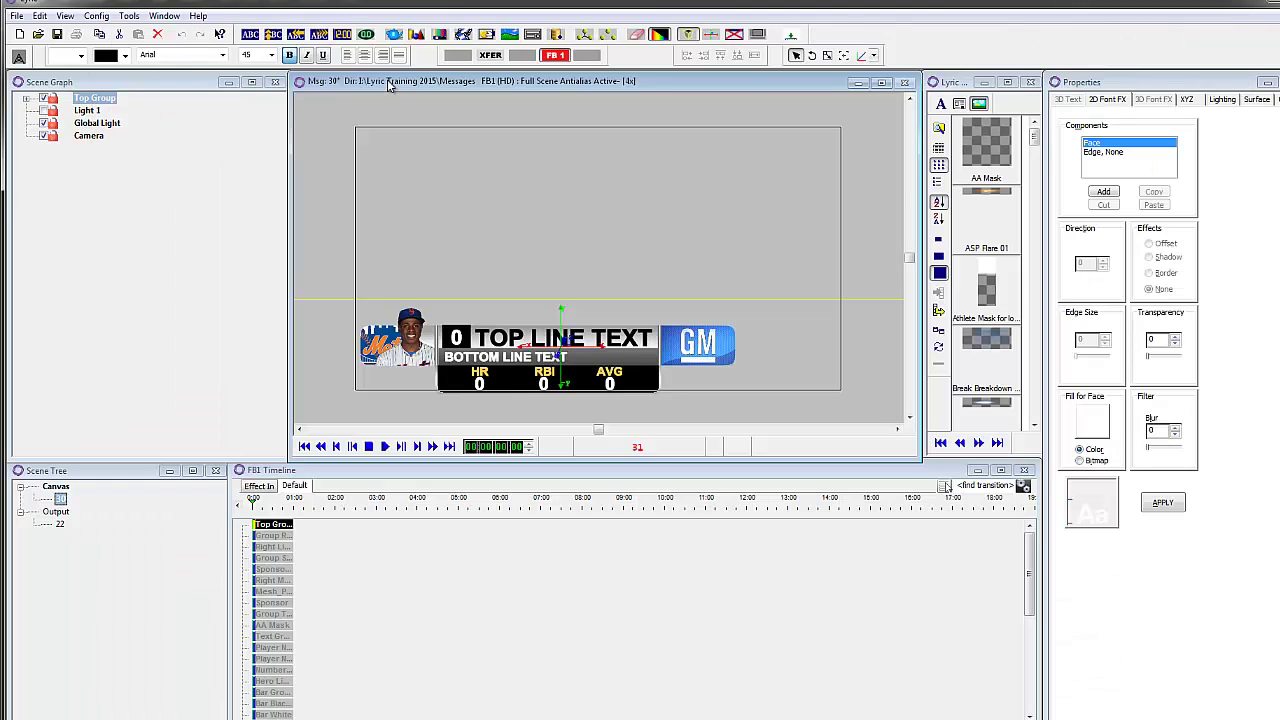
key("ctrl+s")
key("Return")
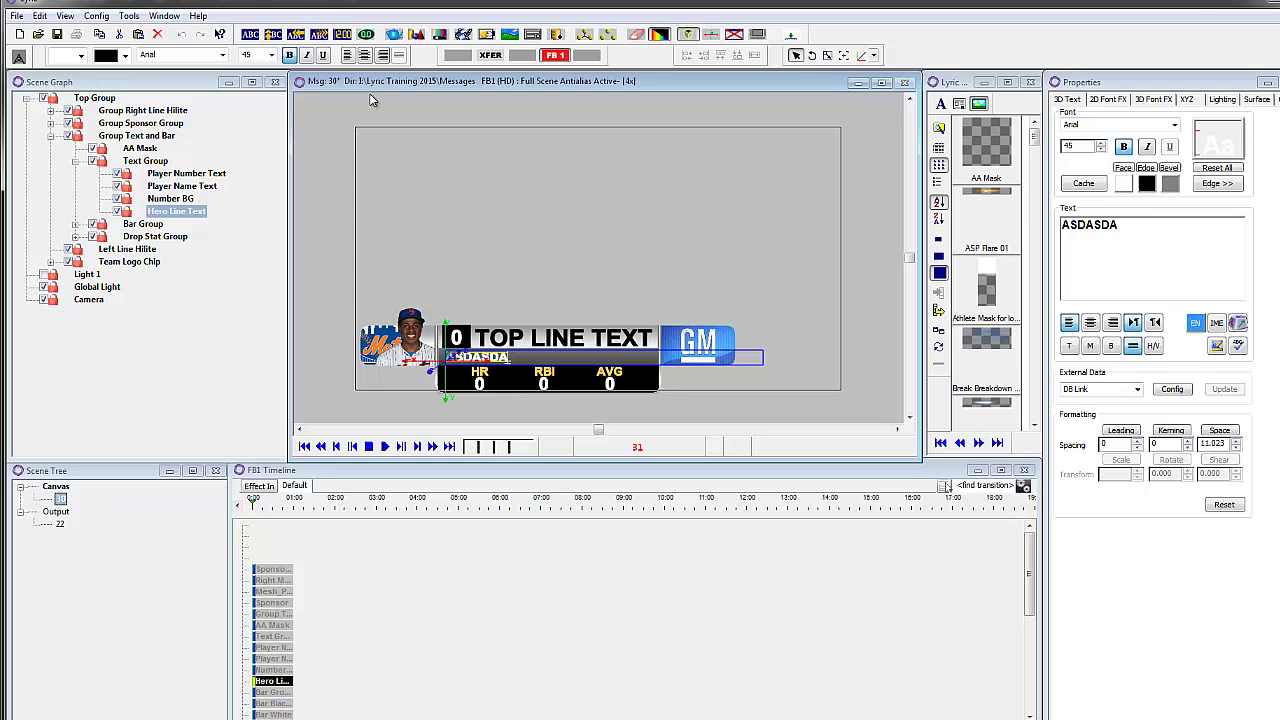
type("ASDASDADADAQD")
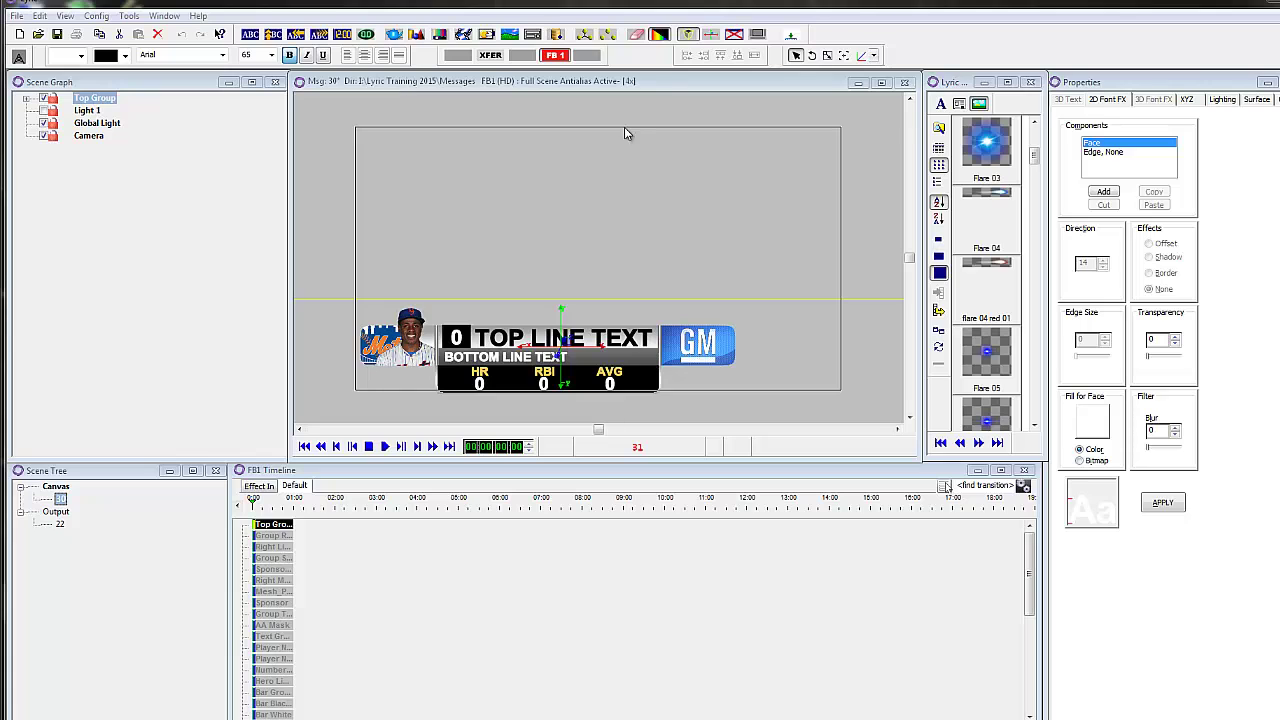
Step: In Data Object Settings, choose Google as the data source and grant spreadsheet access
left_click(558, 35)
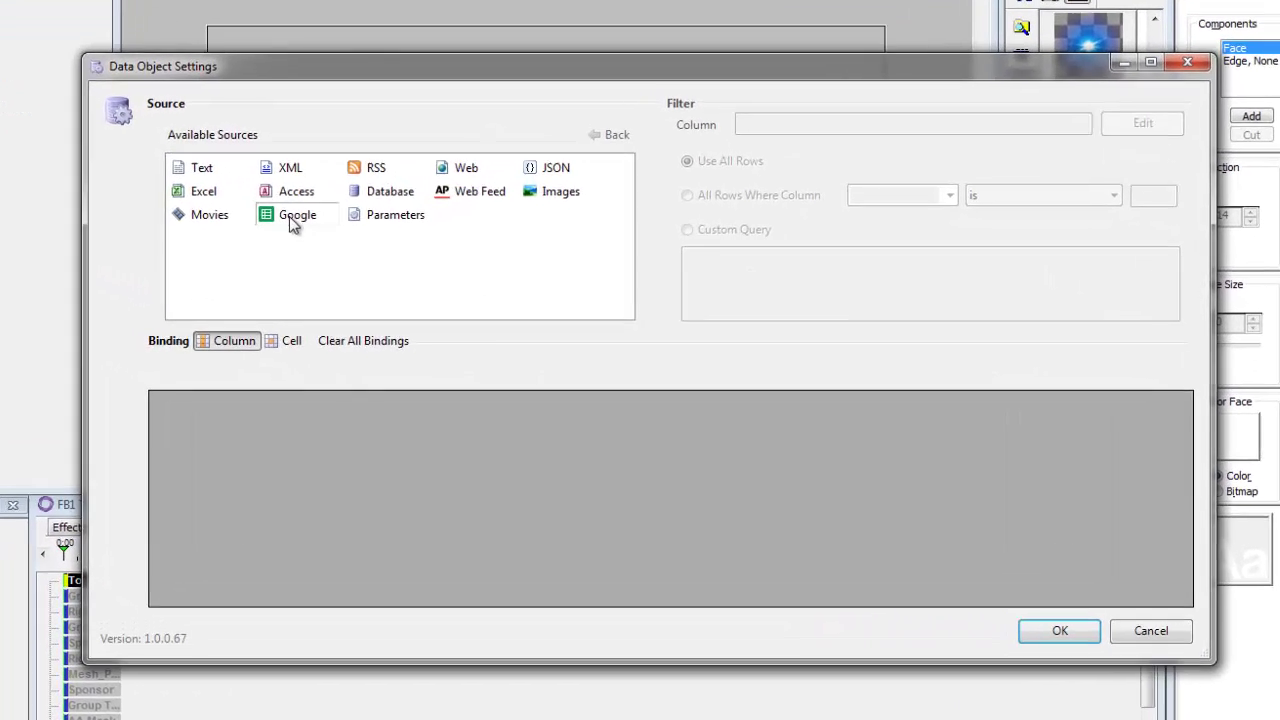
left_click(293, 222)
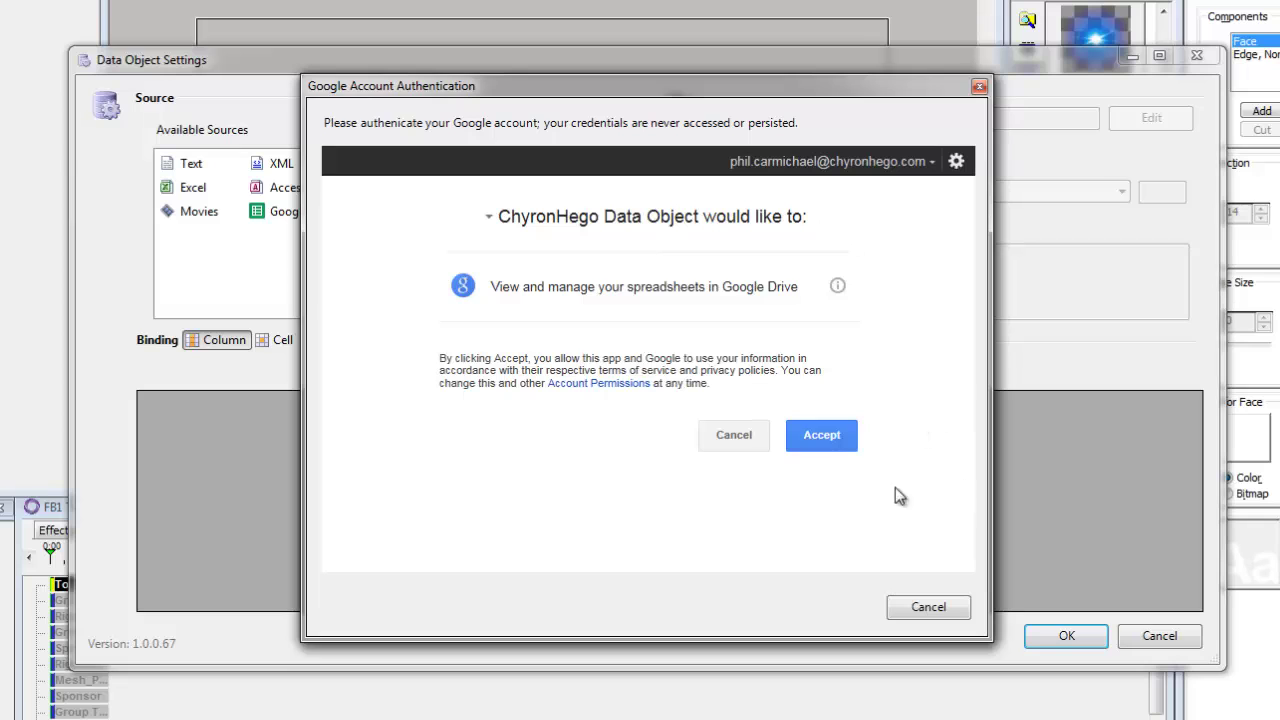
left_click(820, 437)
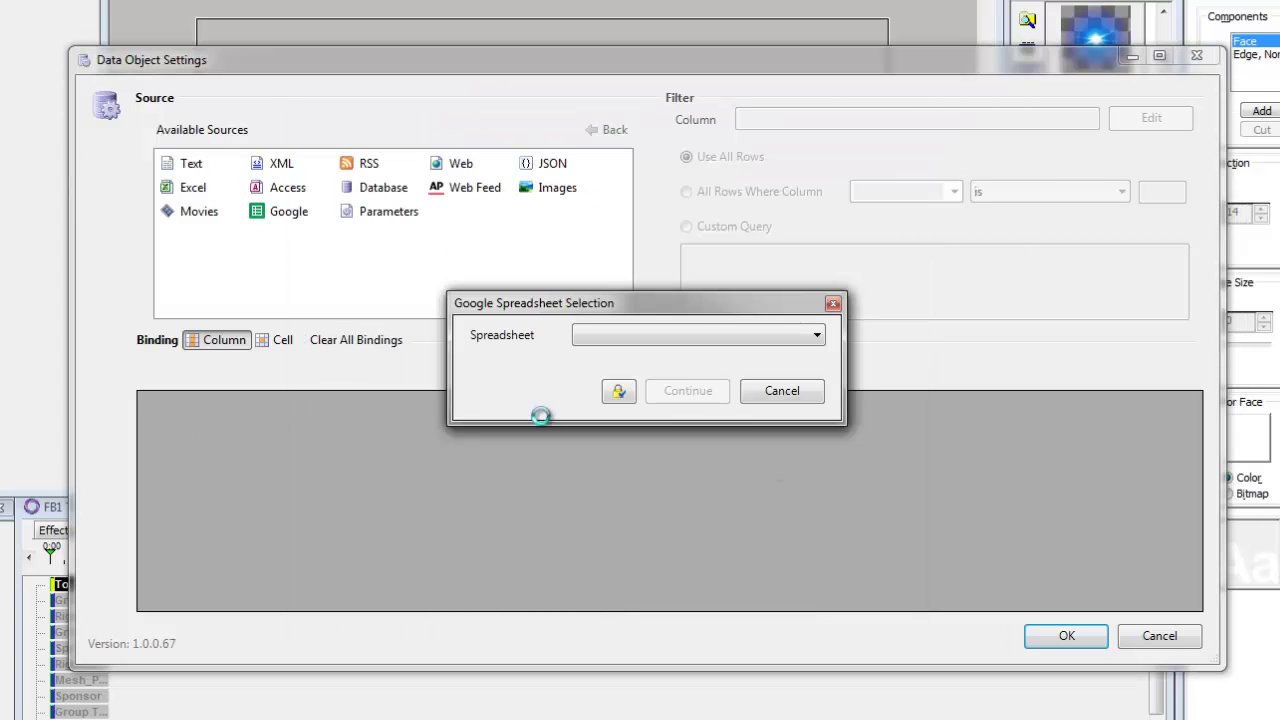
Step: Pick 'ChyronHego Lyric Demo linking to tempate' from the Spreadsheet list and load its Lineup worksheet
left_click(817, 336)
scroll(827, 527, "down", 3)
scroll(832, 472, "up", 2)
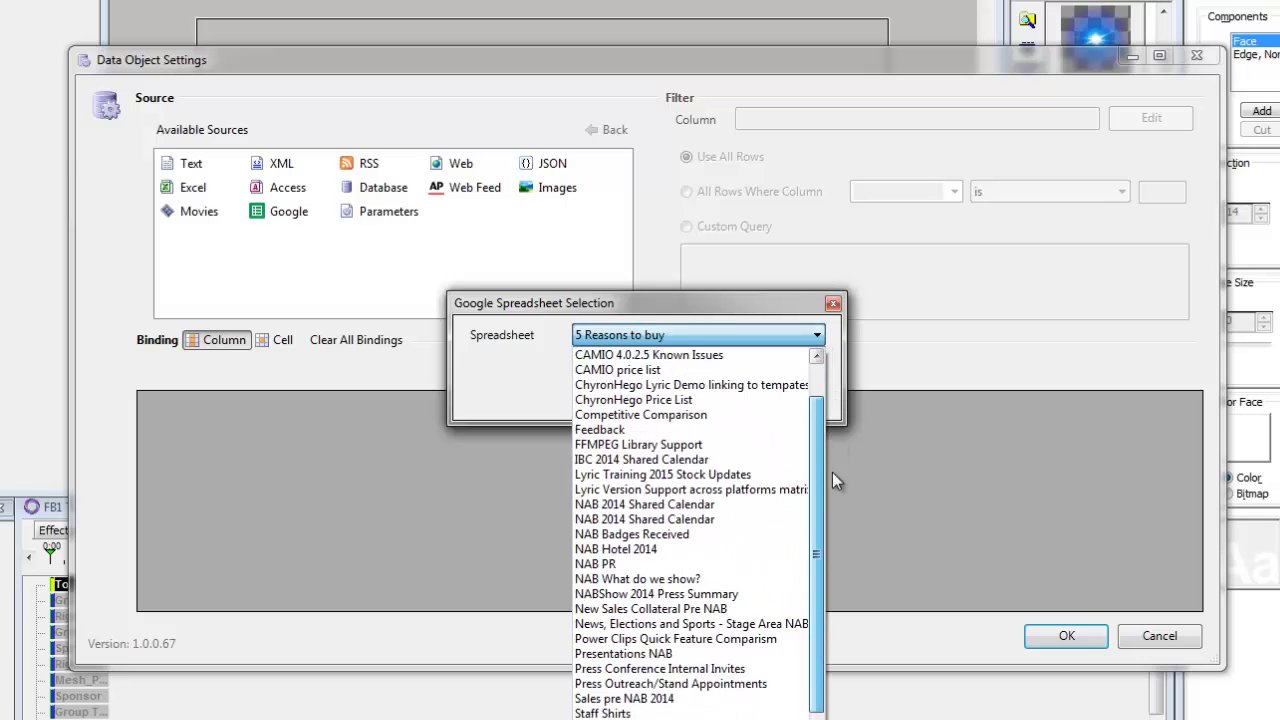
scroll(832, 472, "up", 3)
left_click(626, 308)
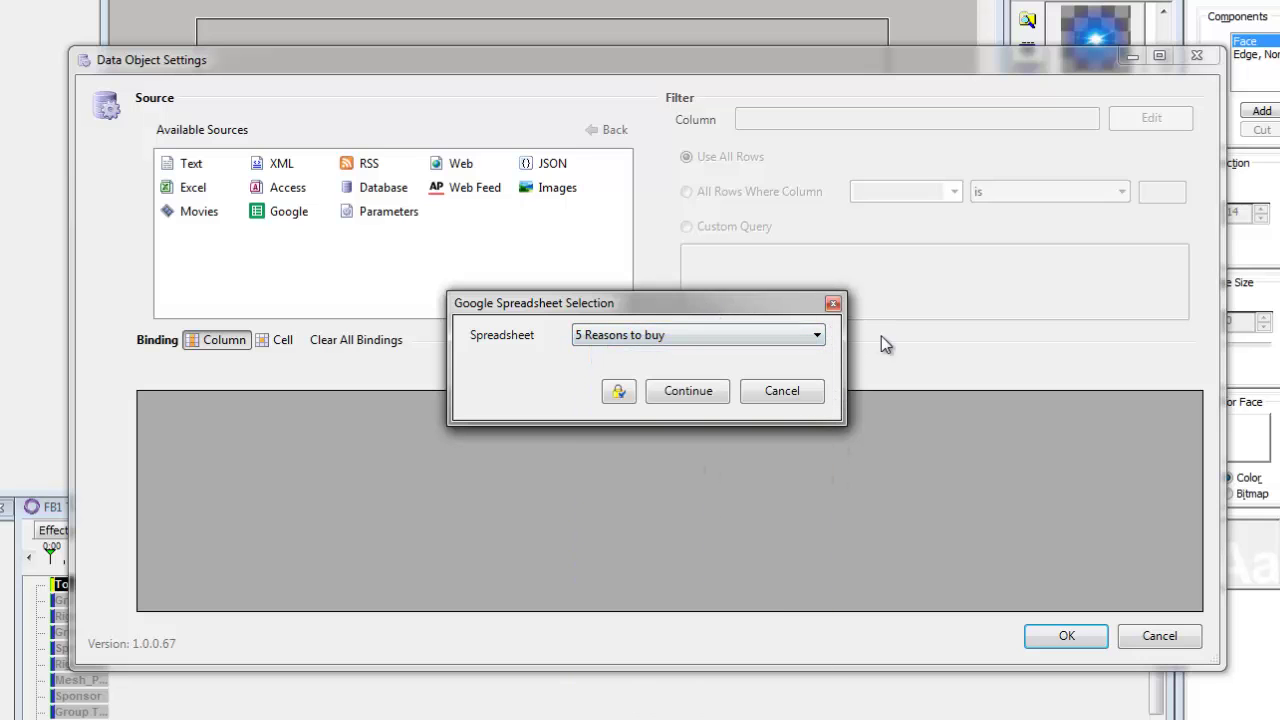
left_click(820, 338)
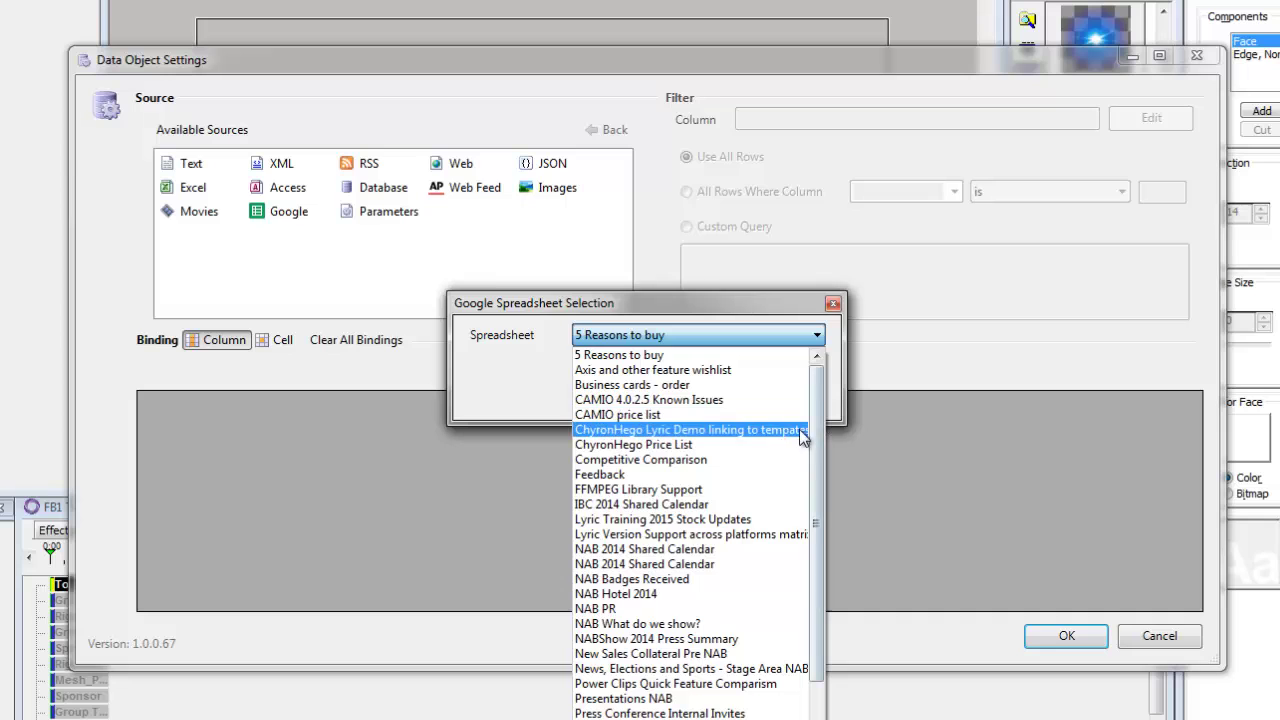
left_click(685, 434)
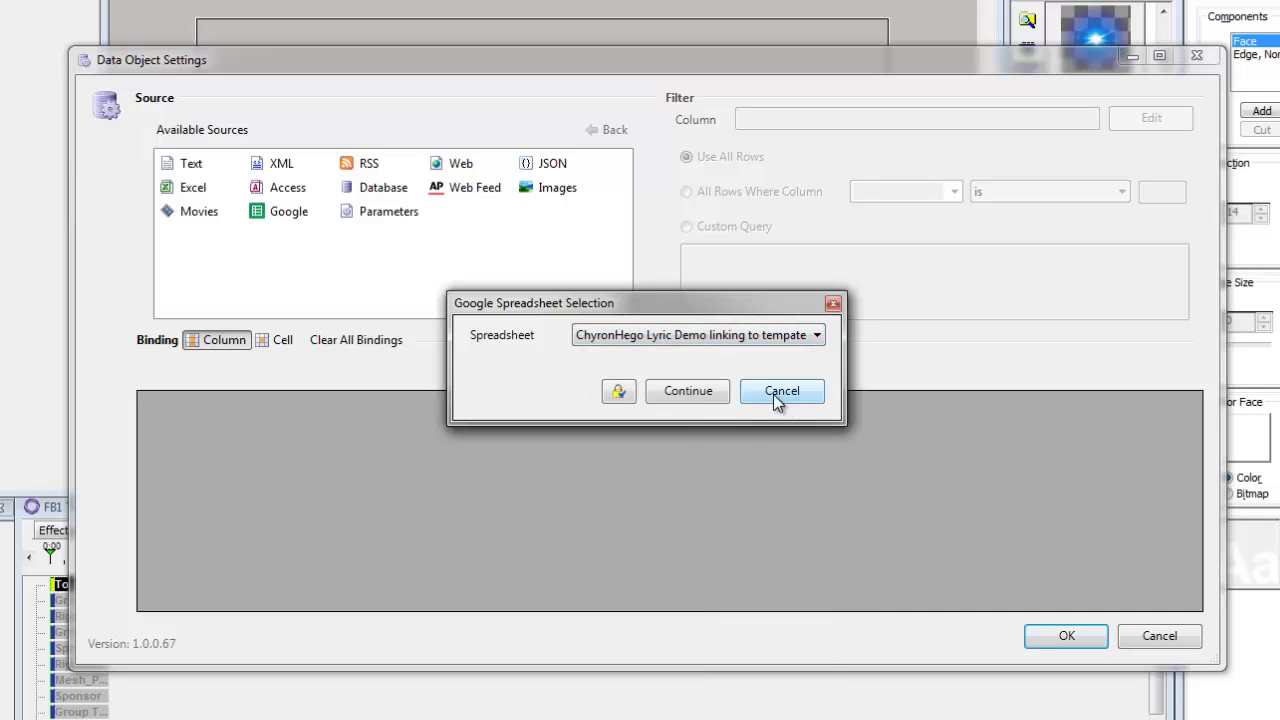
left_click(677, 394)
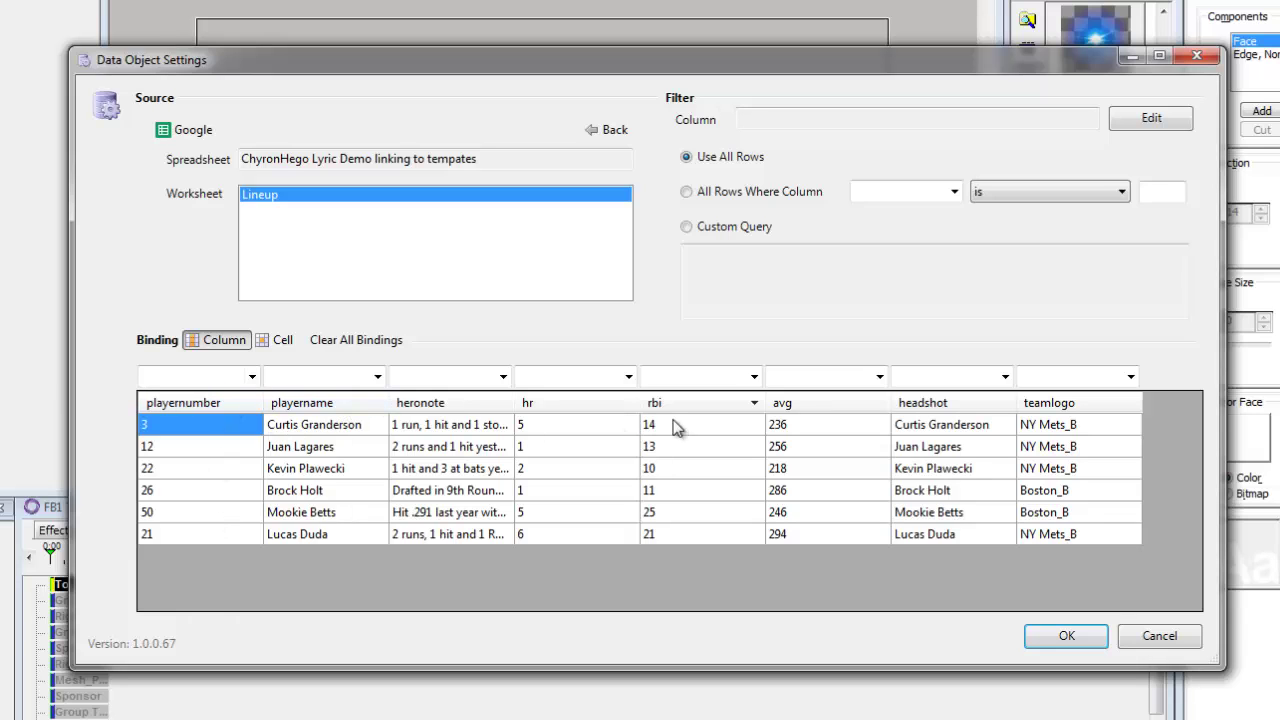
Step: Bind playernumber to Player Number Text and playername to Player Name Text
left_click(253, 377)
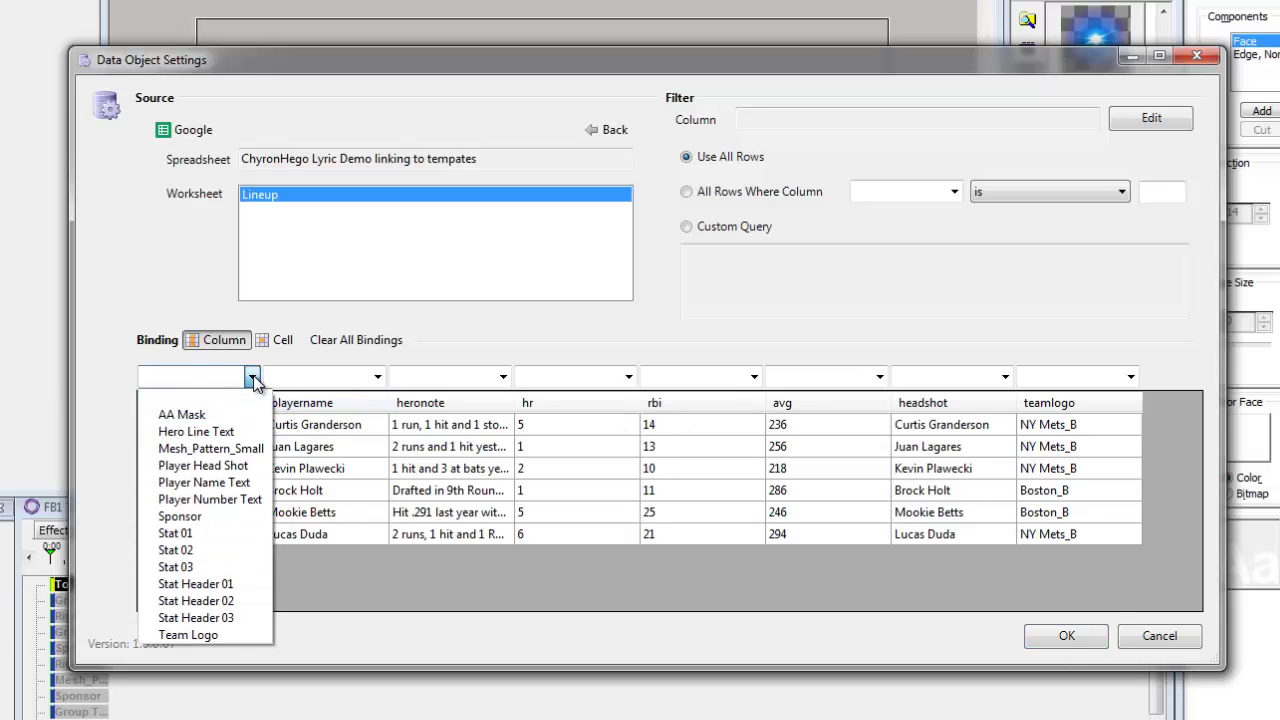
left_click(300, 382)
left_click(250, 378)
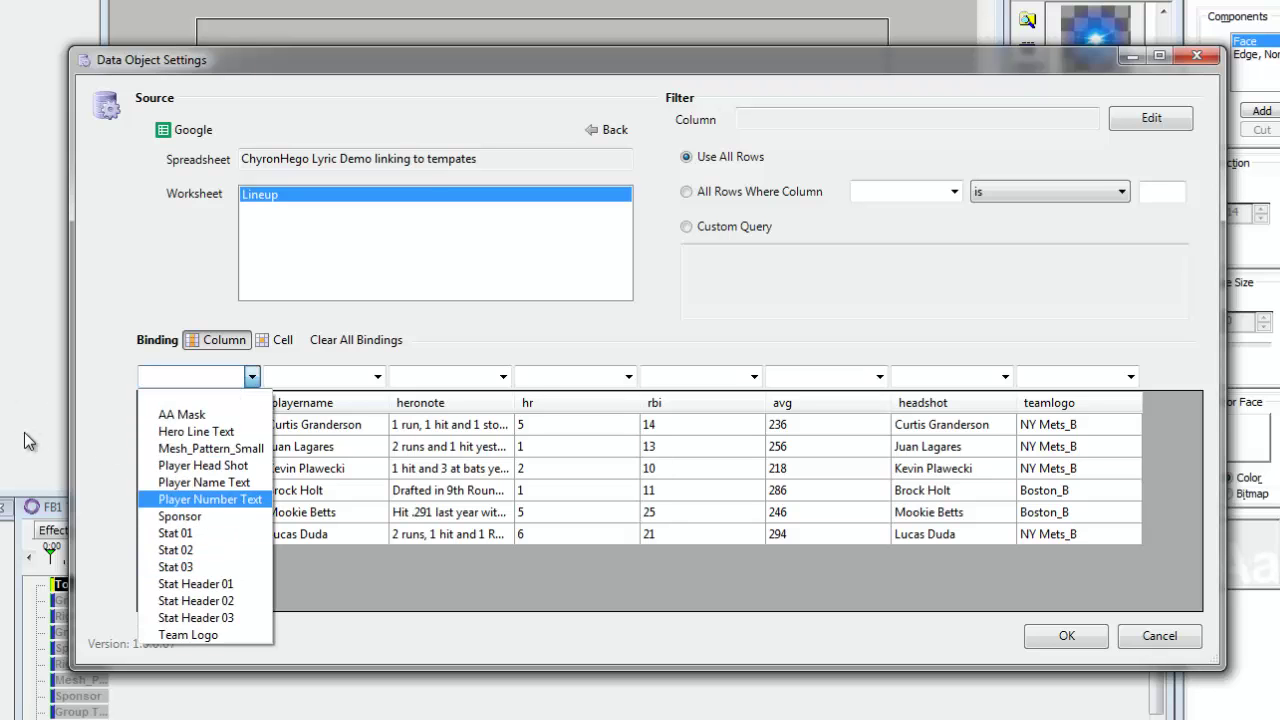
key("Return")
left_click(253, 377)
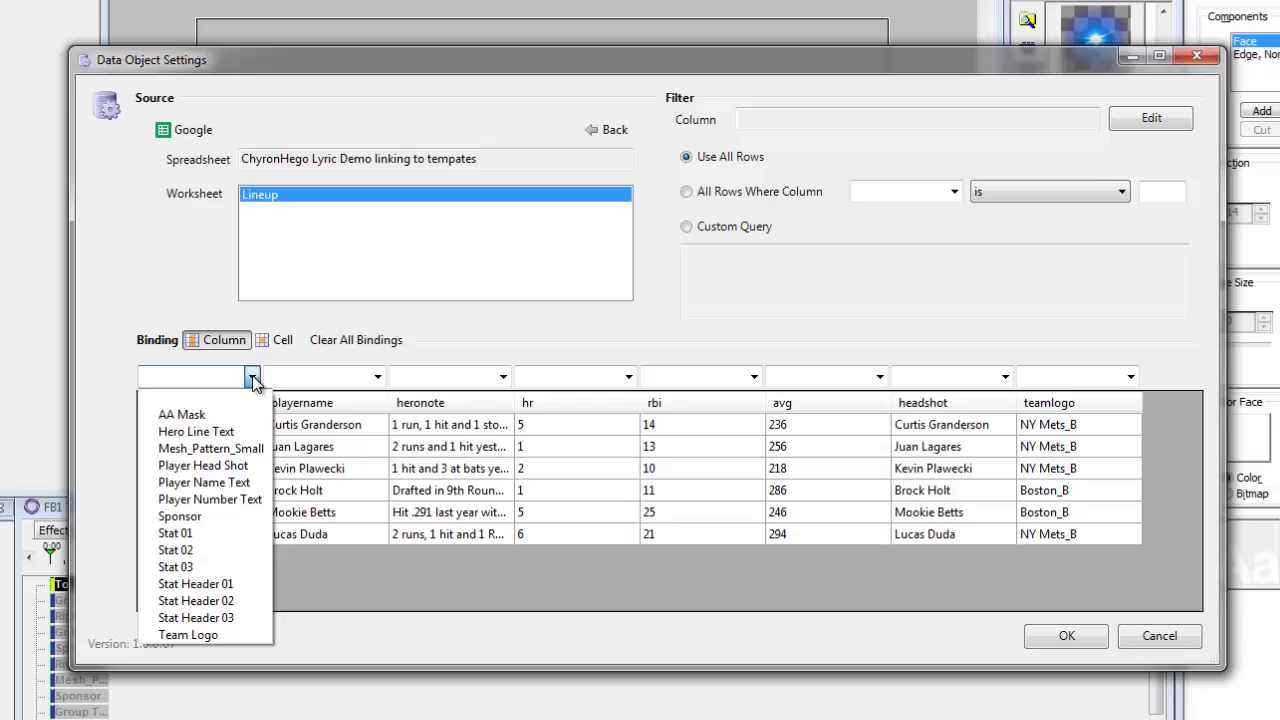
left_click(249, 499)
left_click(378, 377)
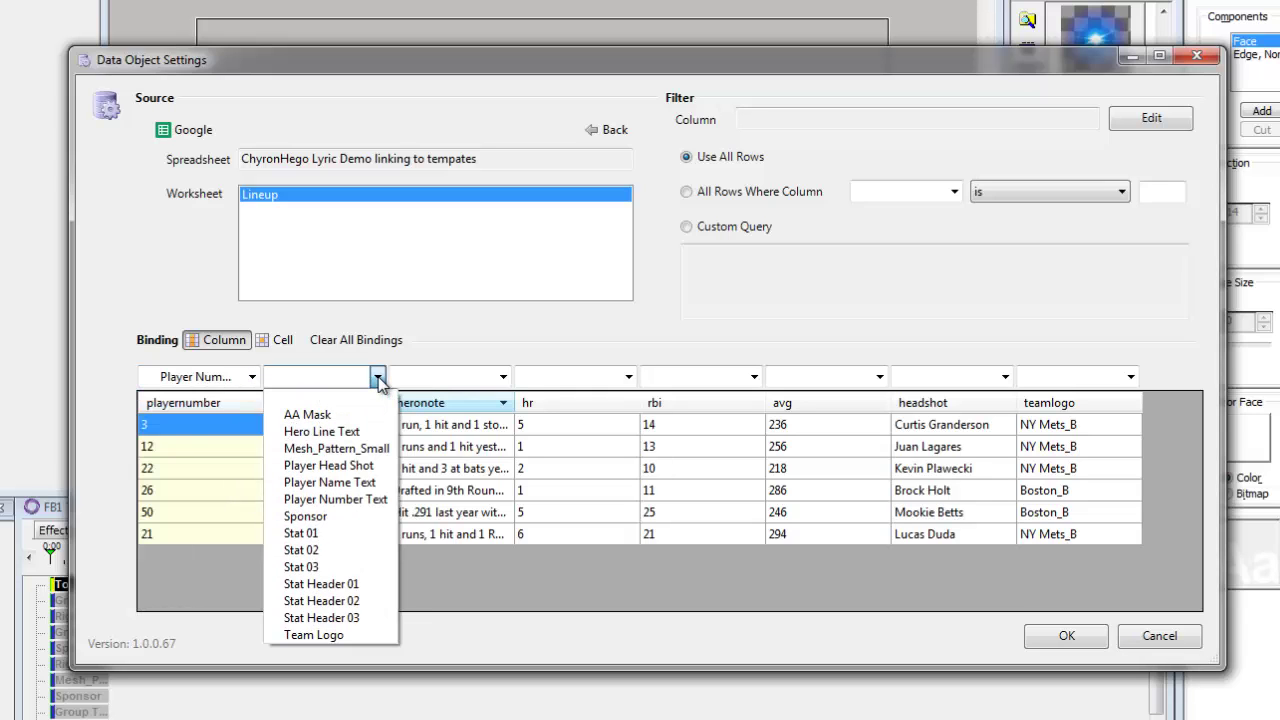
left_click(360, 482)
Step: Bind heronote to Hero Line Text, and hr, rbi, avg to Stat 01, Stat 02, Stat 03
left_click(503, 377)
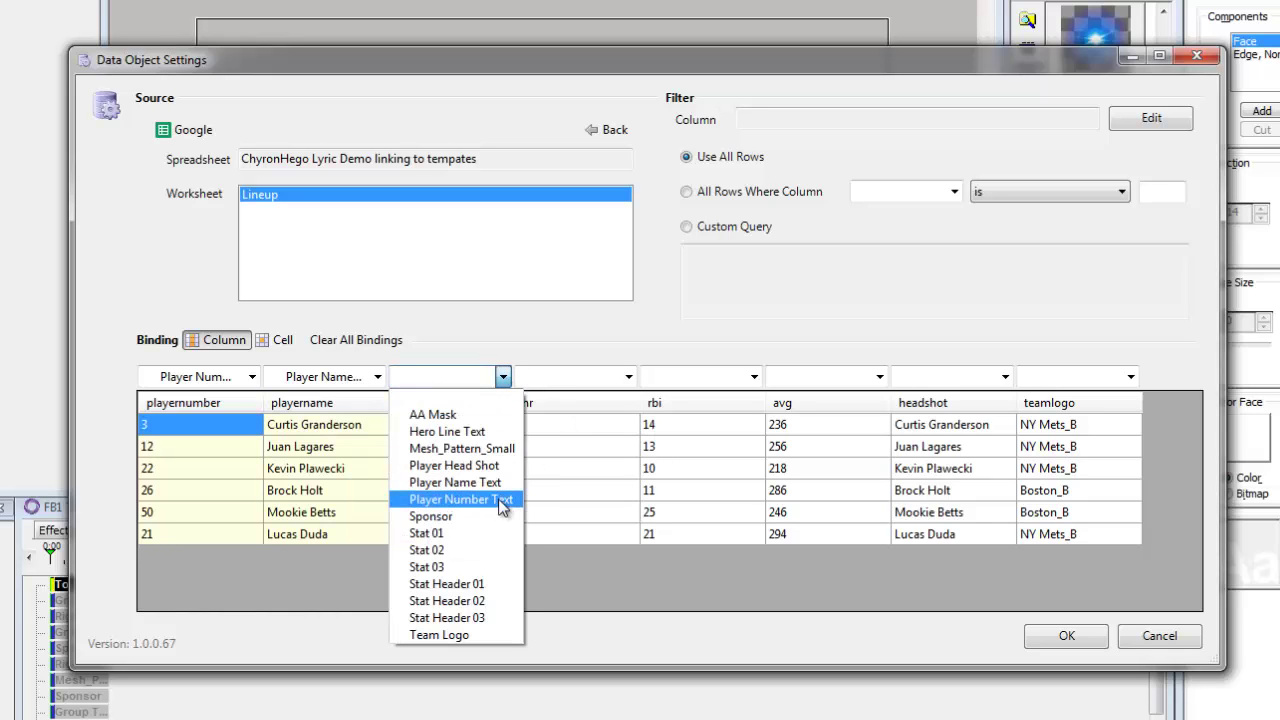
left_click(447, 431)
left_click(628, 377)
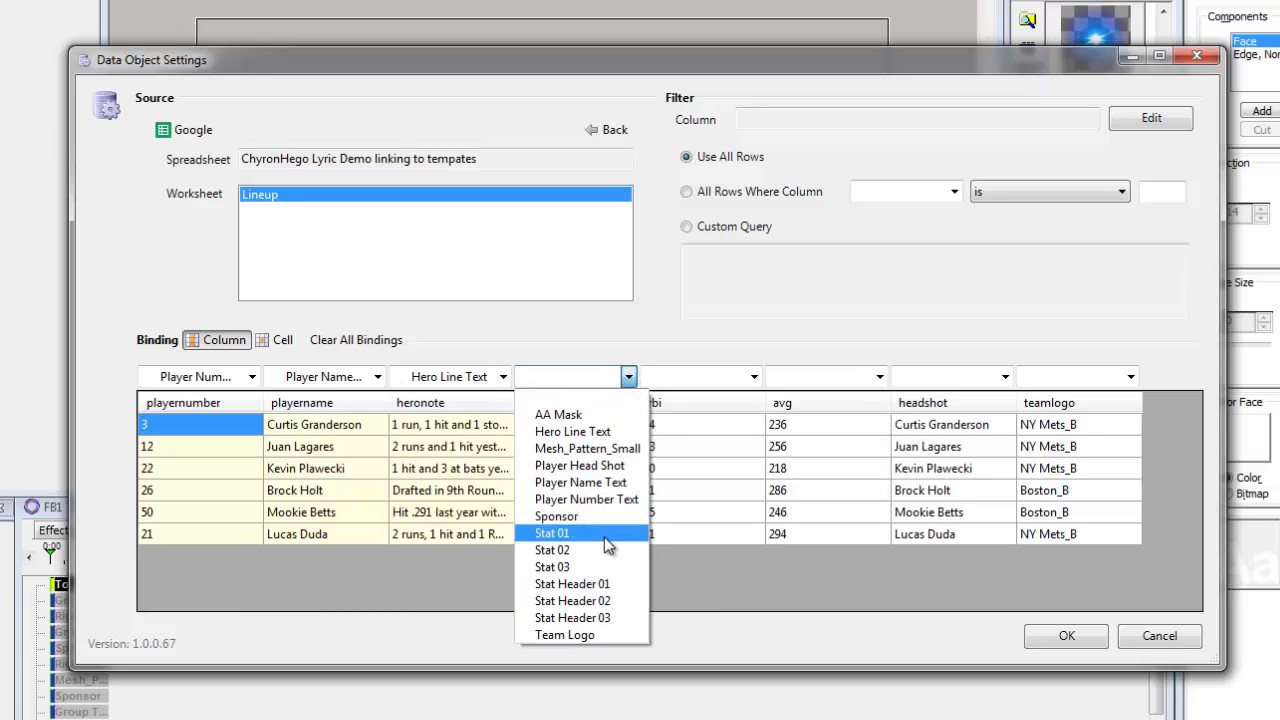
left_click(555, 533)
left_click(754, 377)
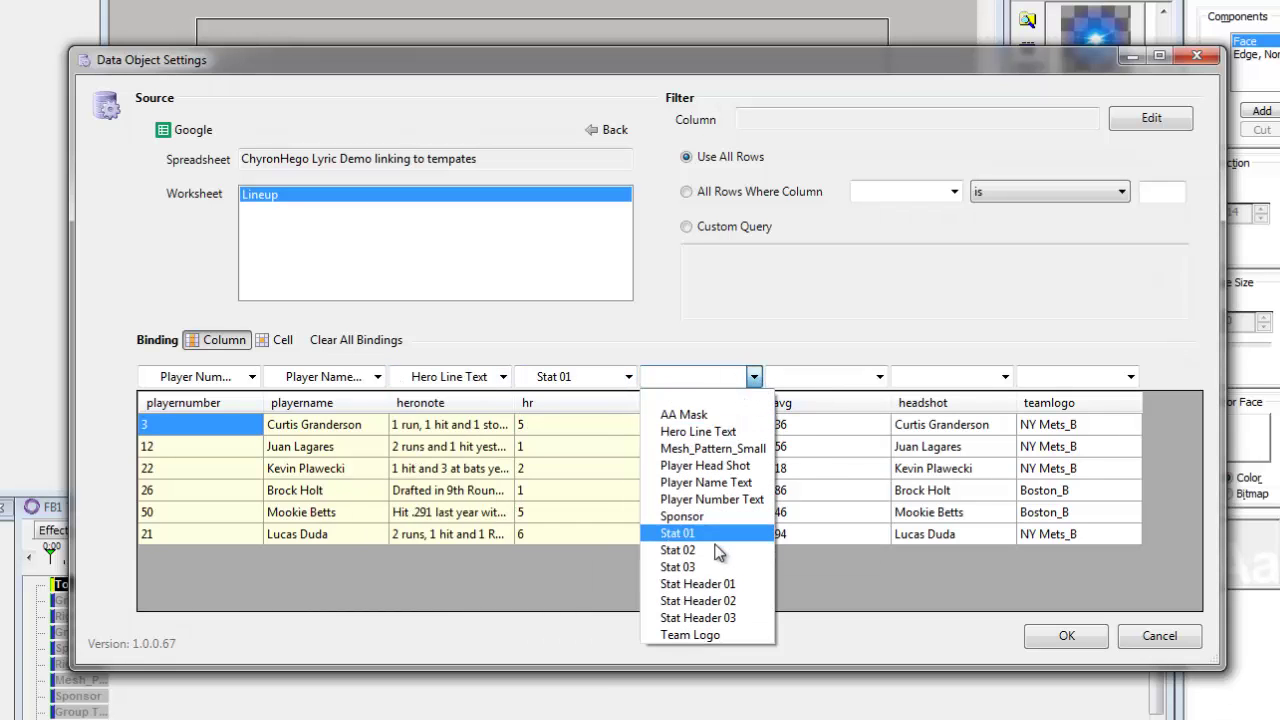
left_click(678, 550)
left_click(880, 377)
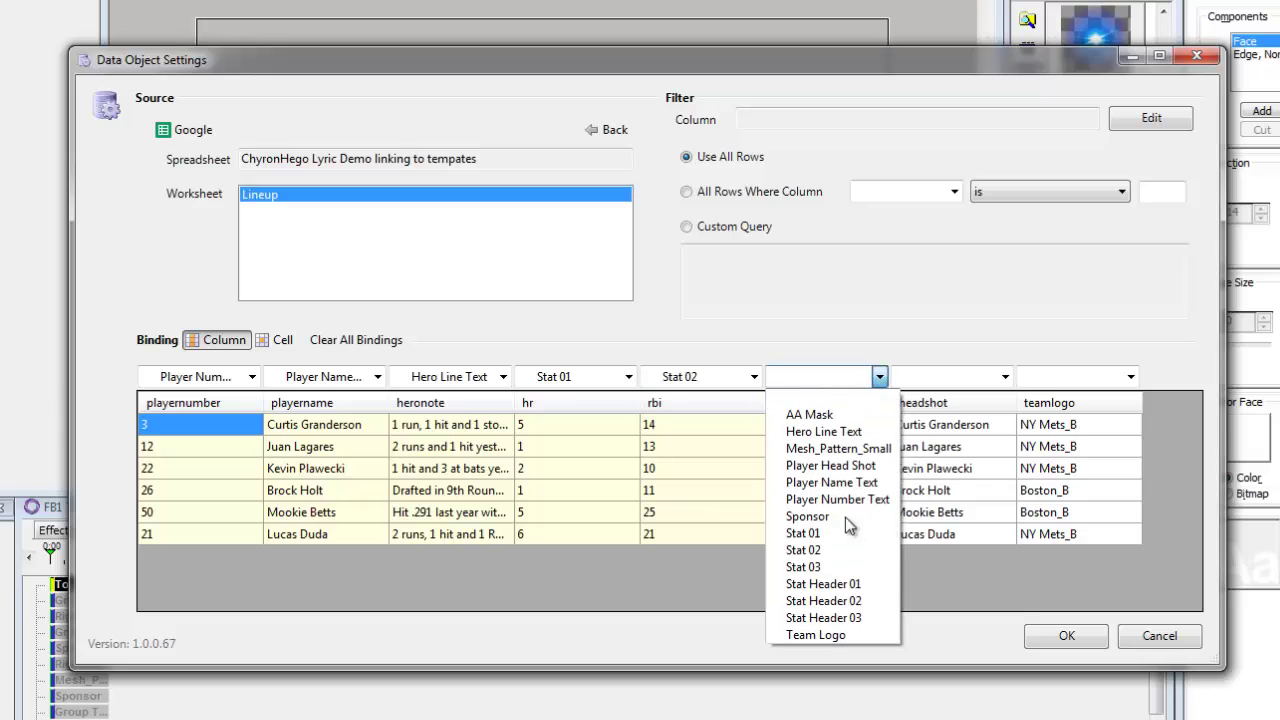
left_click(828, 563)
Step: Bind headshot to Player Head Shot and teamlogo to Team Logo, then apply with OK
left_click(1004, 378)
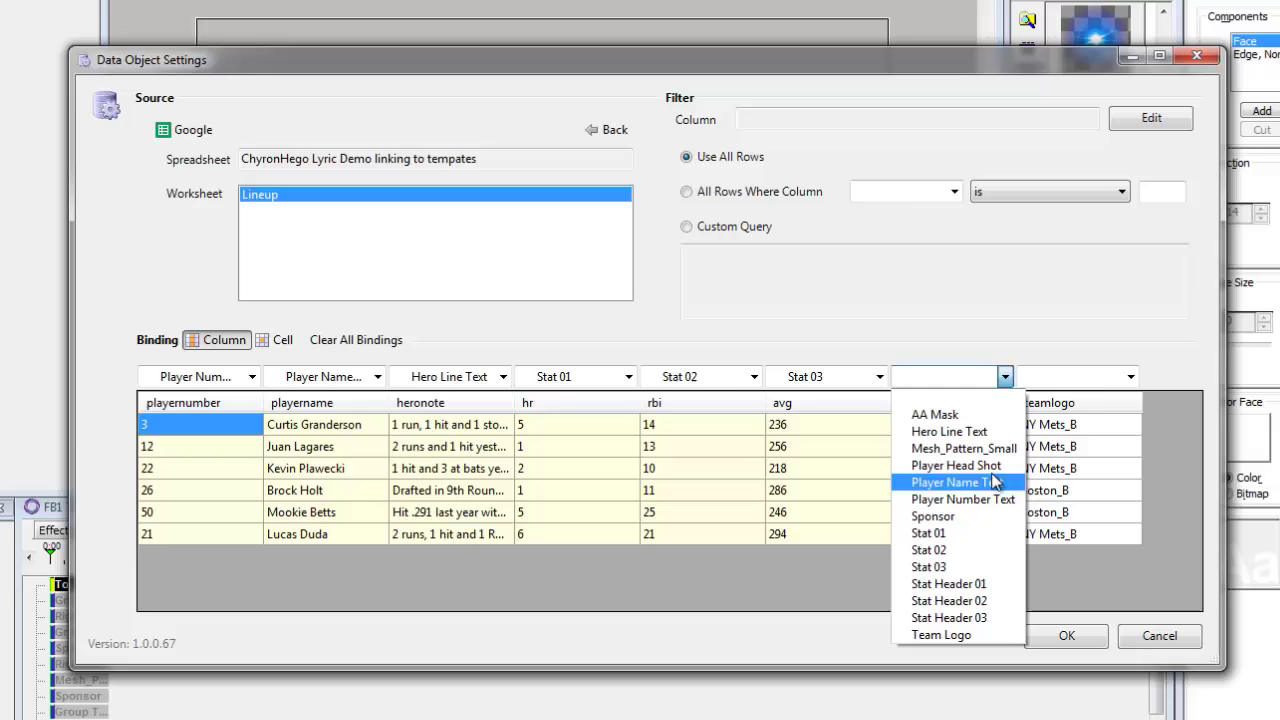
left_click(956, 465)
left_click(1131, 377)
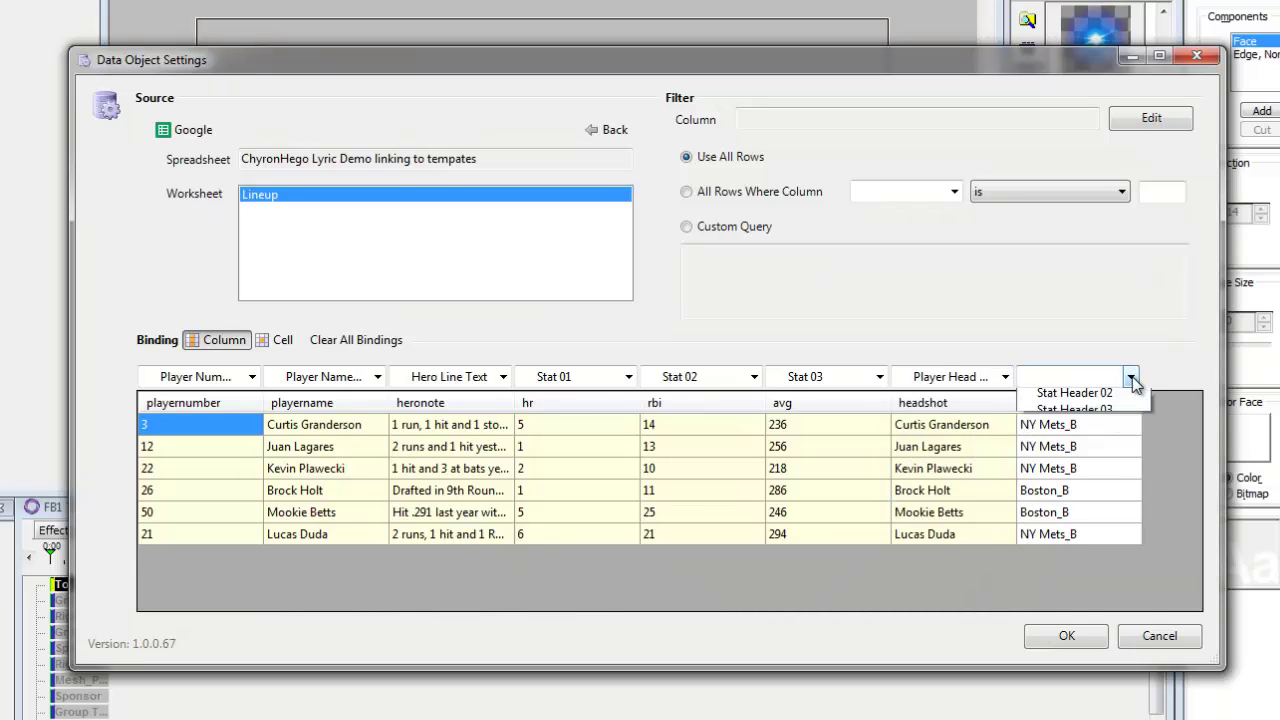
left_click(1075, 636)
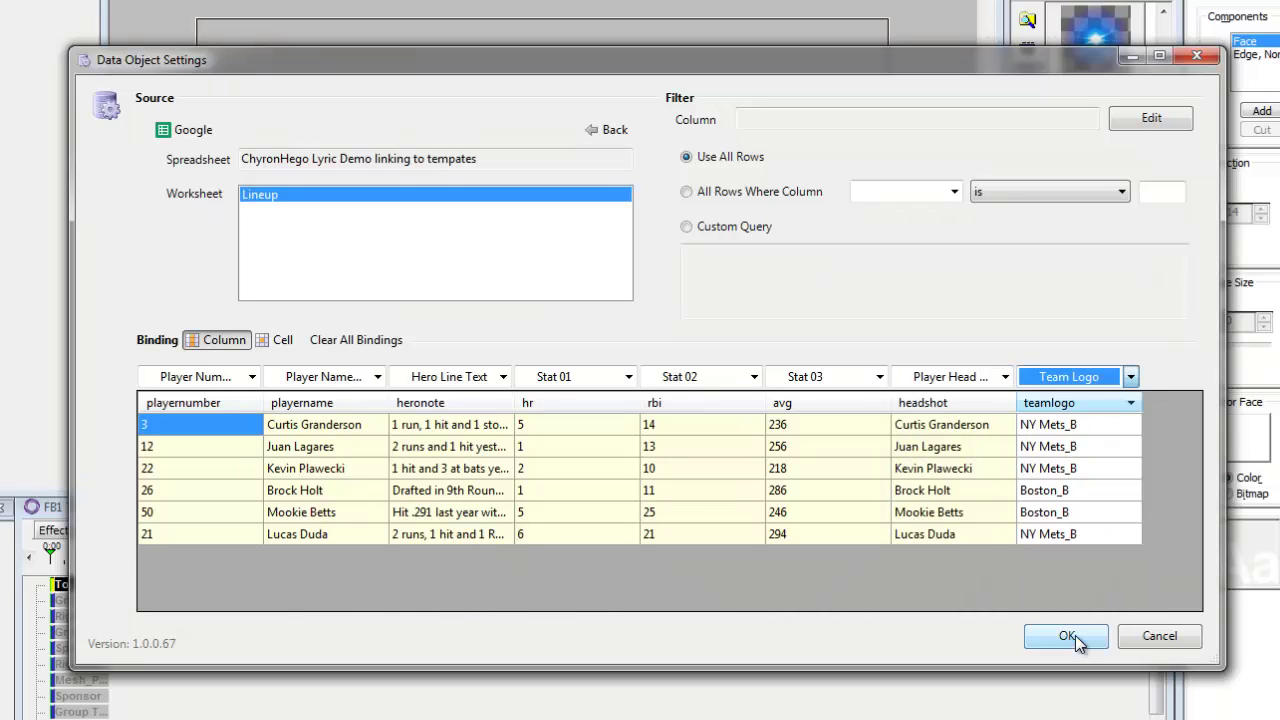
left_click(1065, 636)
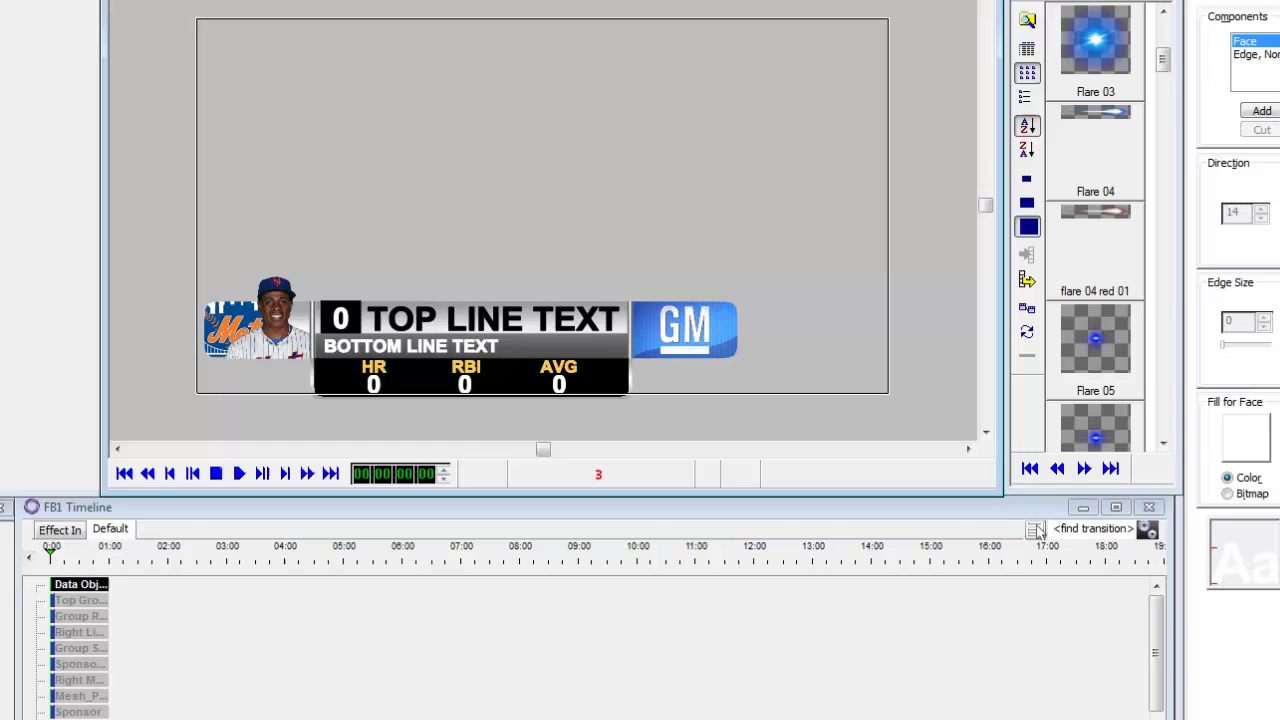
Step: Save the message over 0000031.lyr, confirming the overwrite, and bring the demo spreadsheet forward
key("ctrl+s")
key("Return")
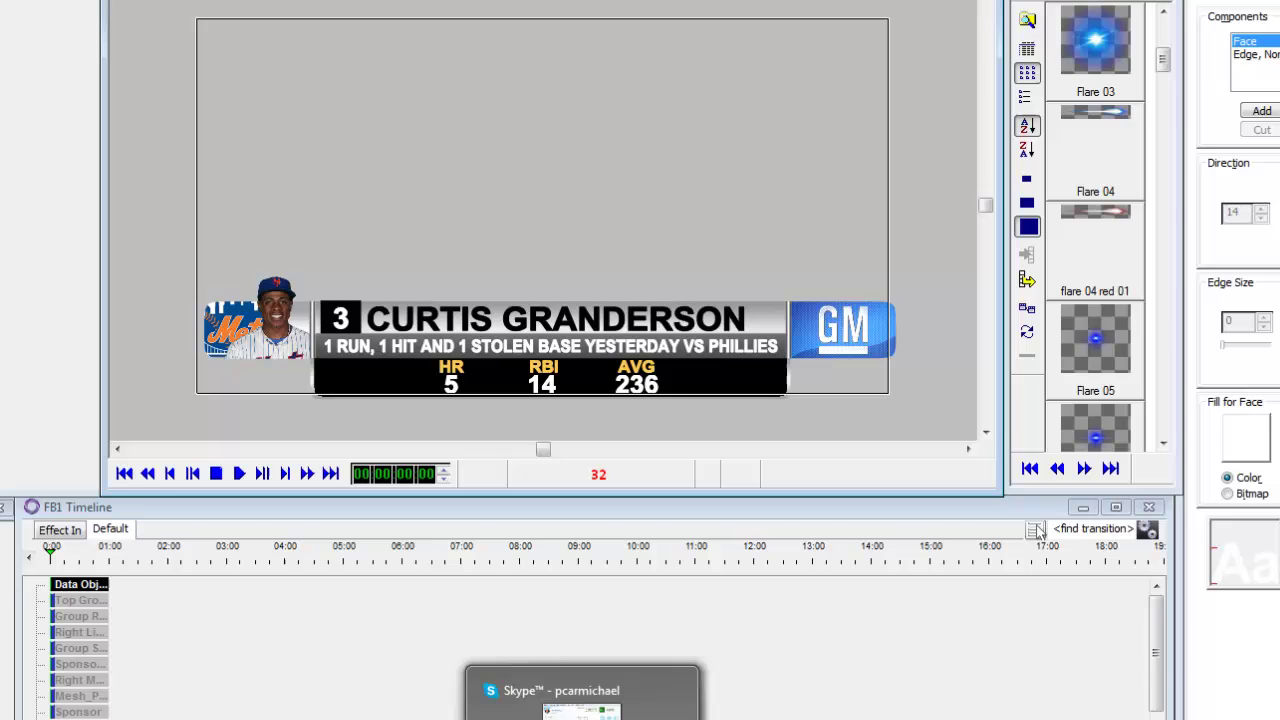
mouse_move(837, 719)
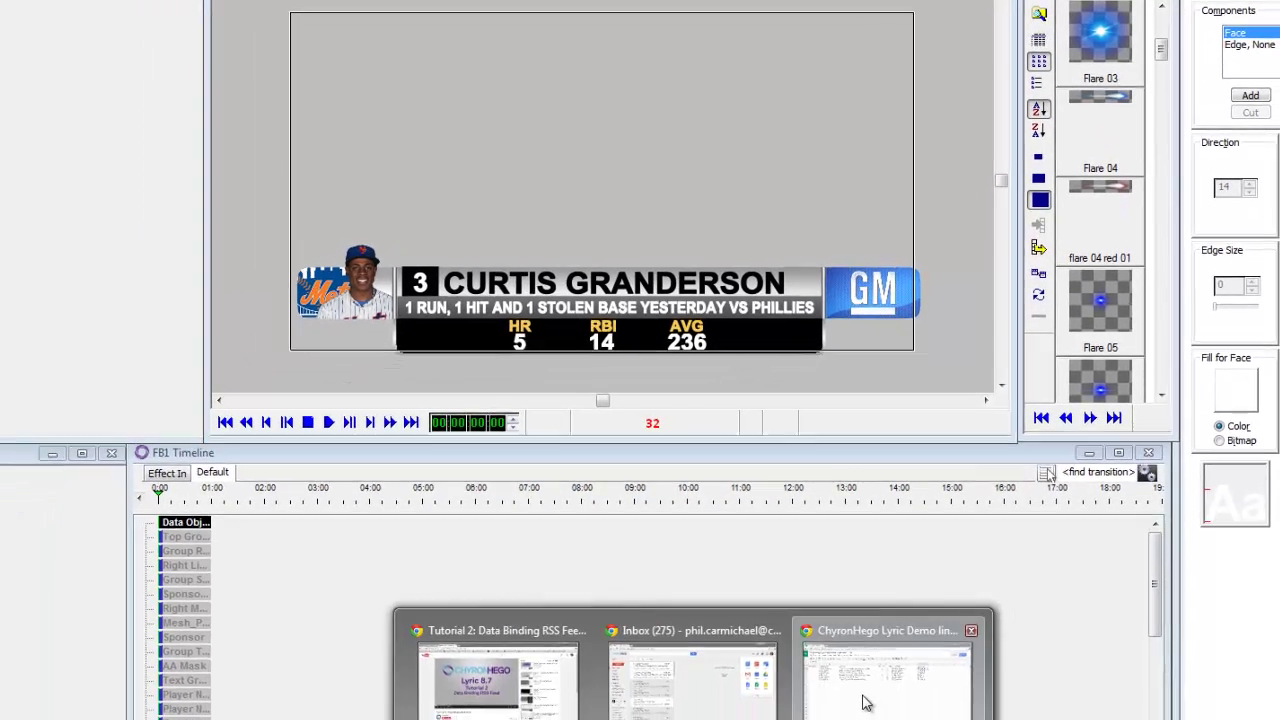
left_click(866, 703)
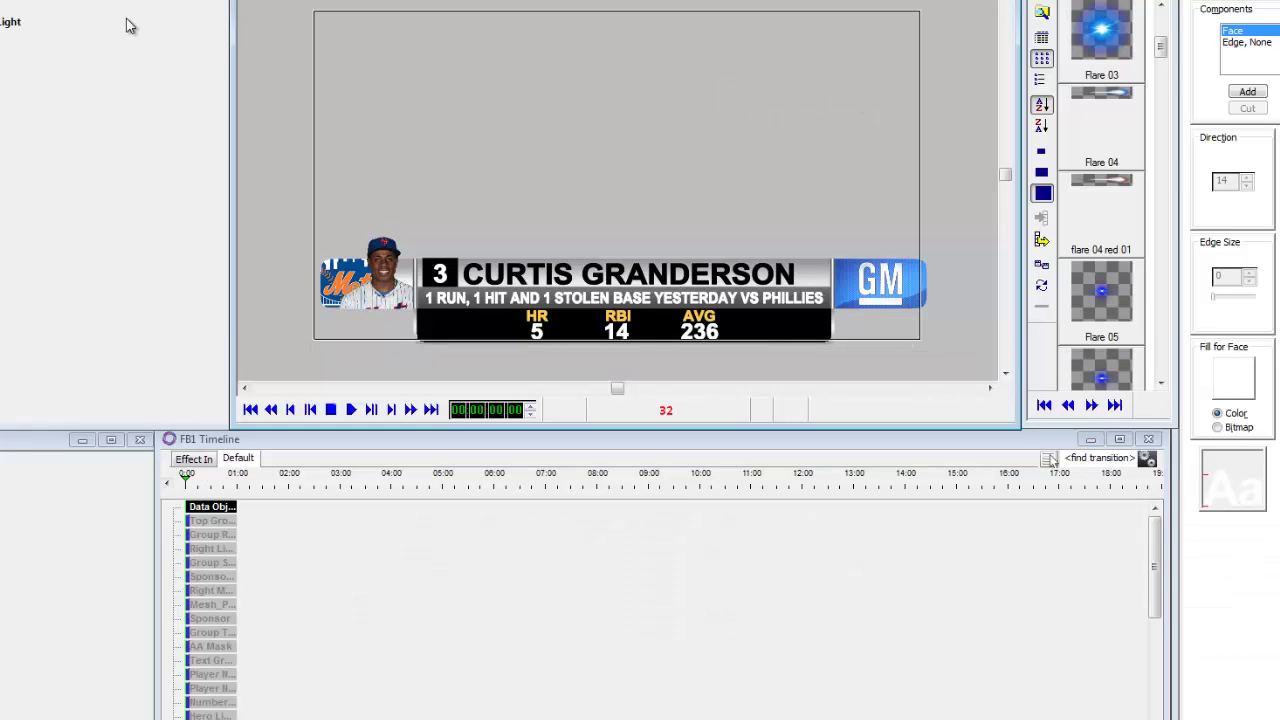
Step: Reopen Data Object 1's properties and enable Add Prefix in the headshot column's Format Column settings
right_click(28, 16)
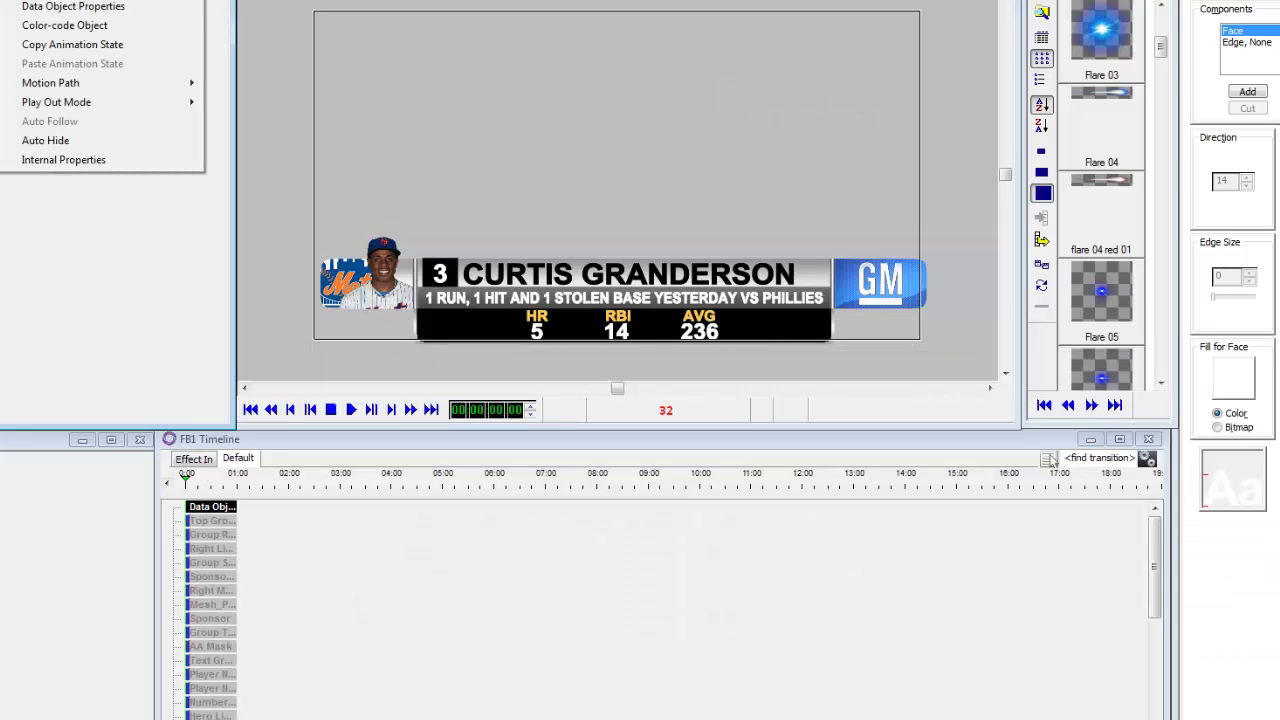
left_click(74, 8)
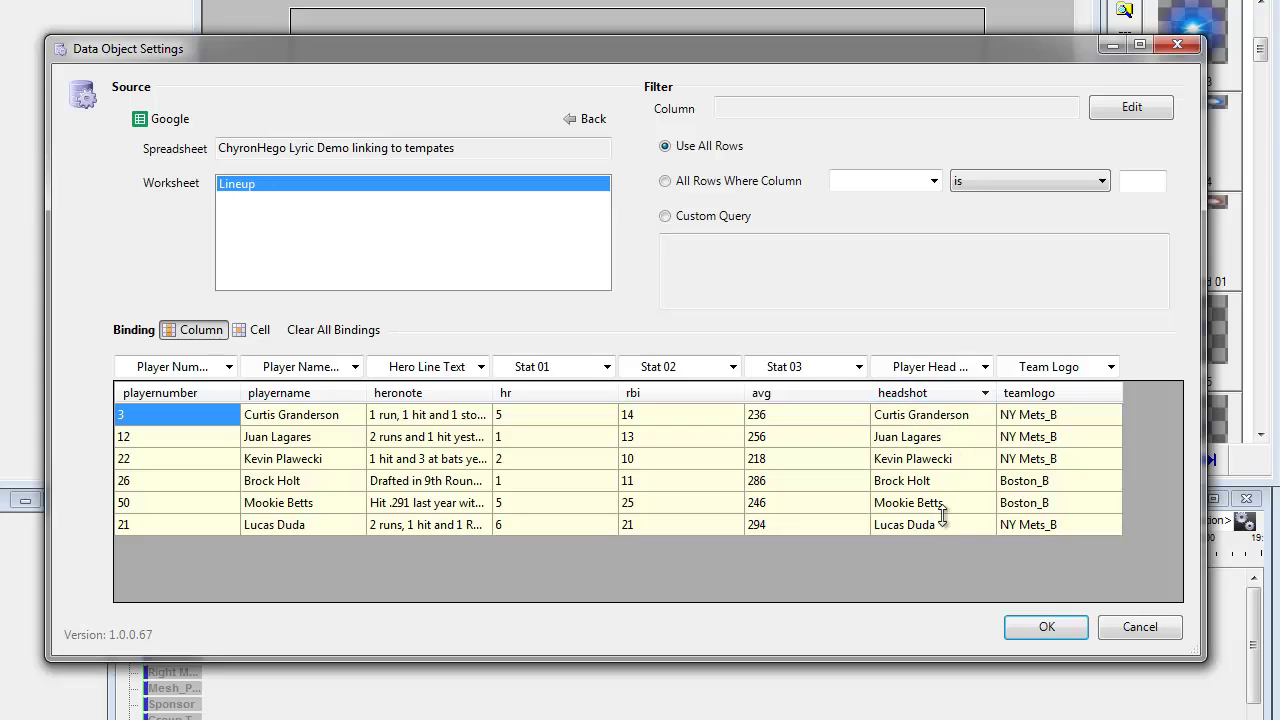
left_click(985, 393)
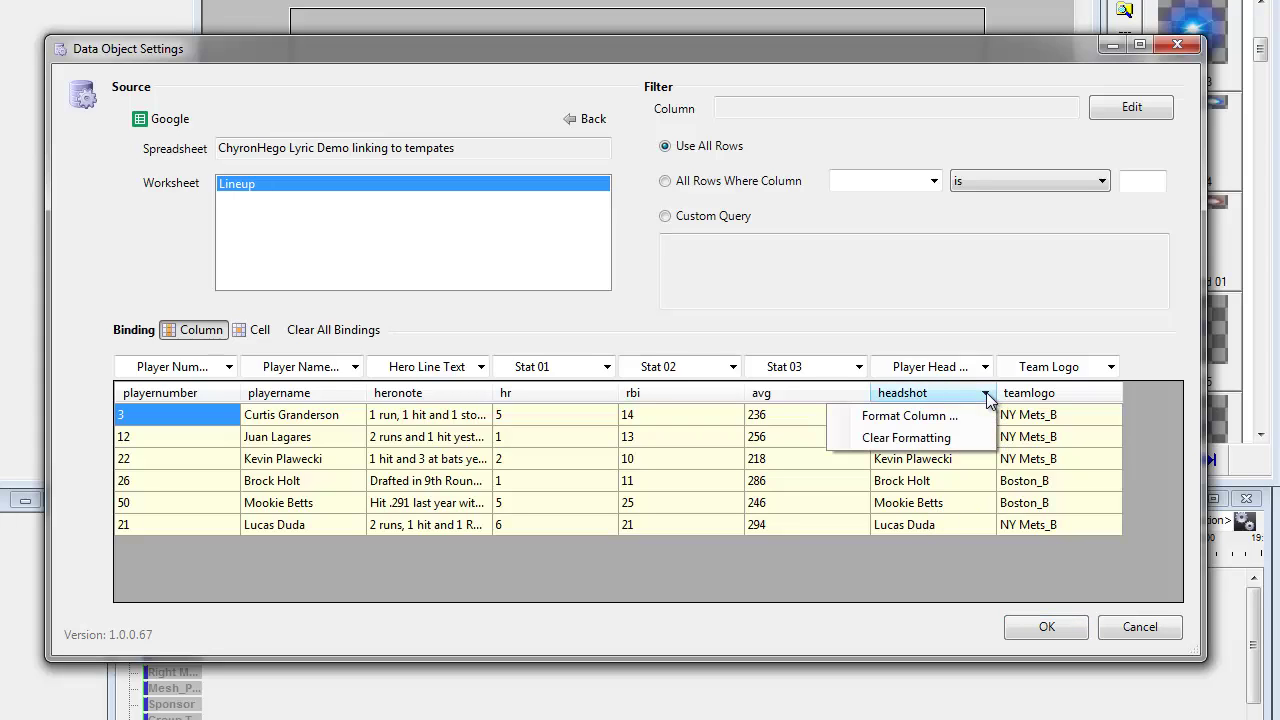
left_click(935, 415)
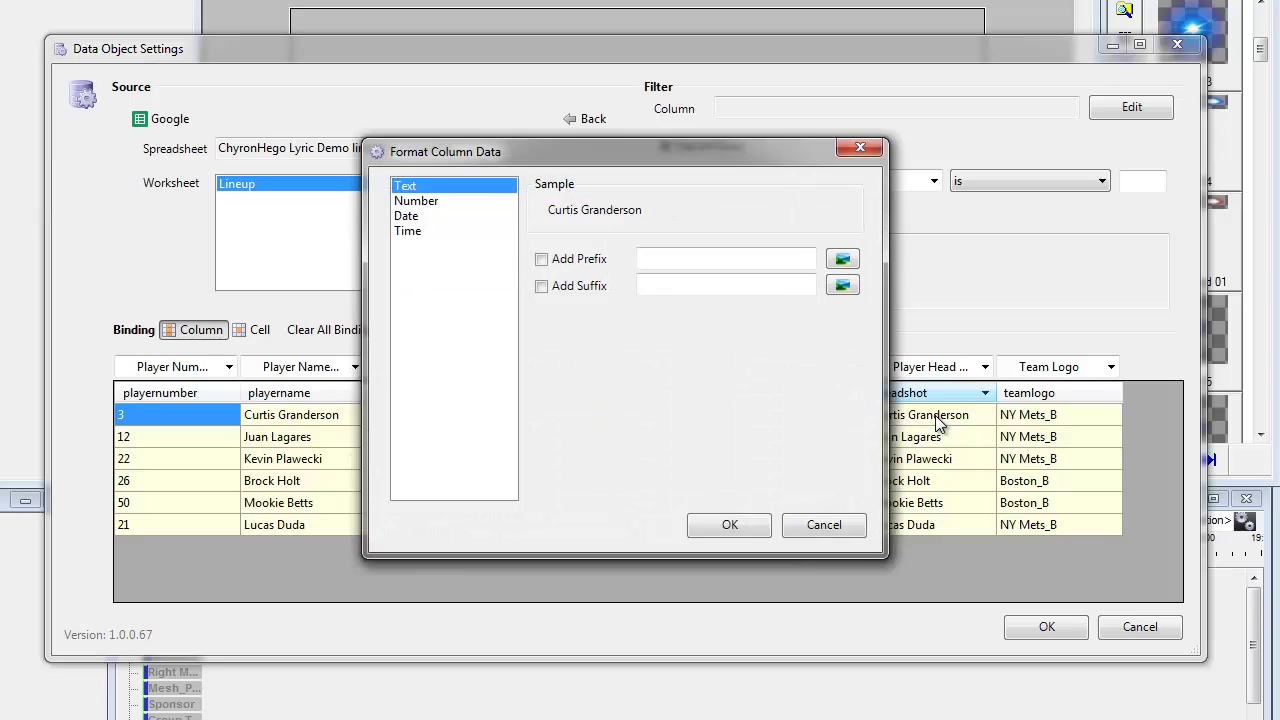
left_click_drag(650, 151, 484, 163)
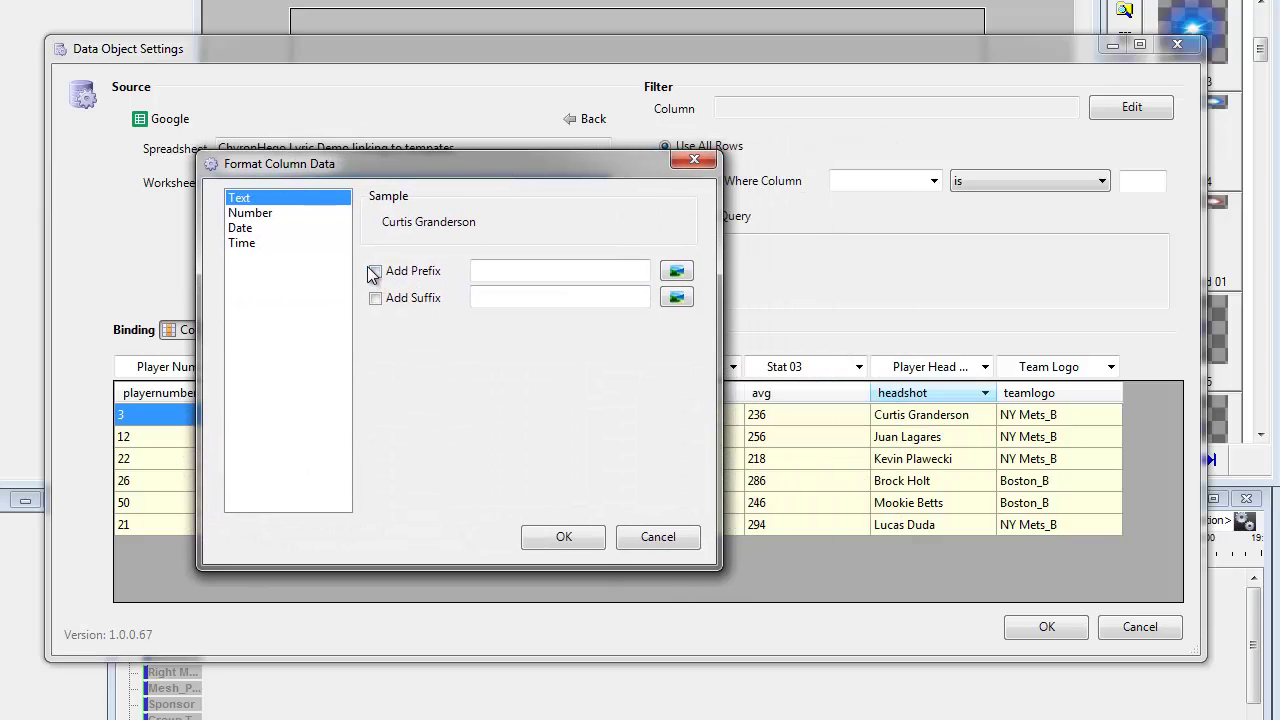
left_click(375, 271)
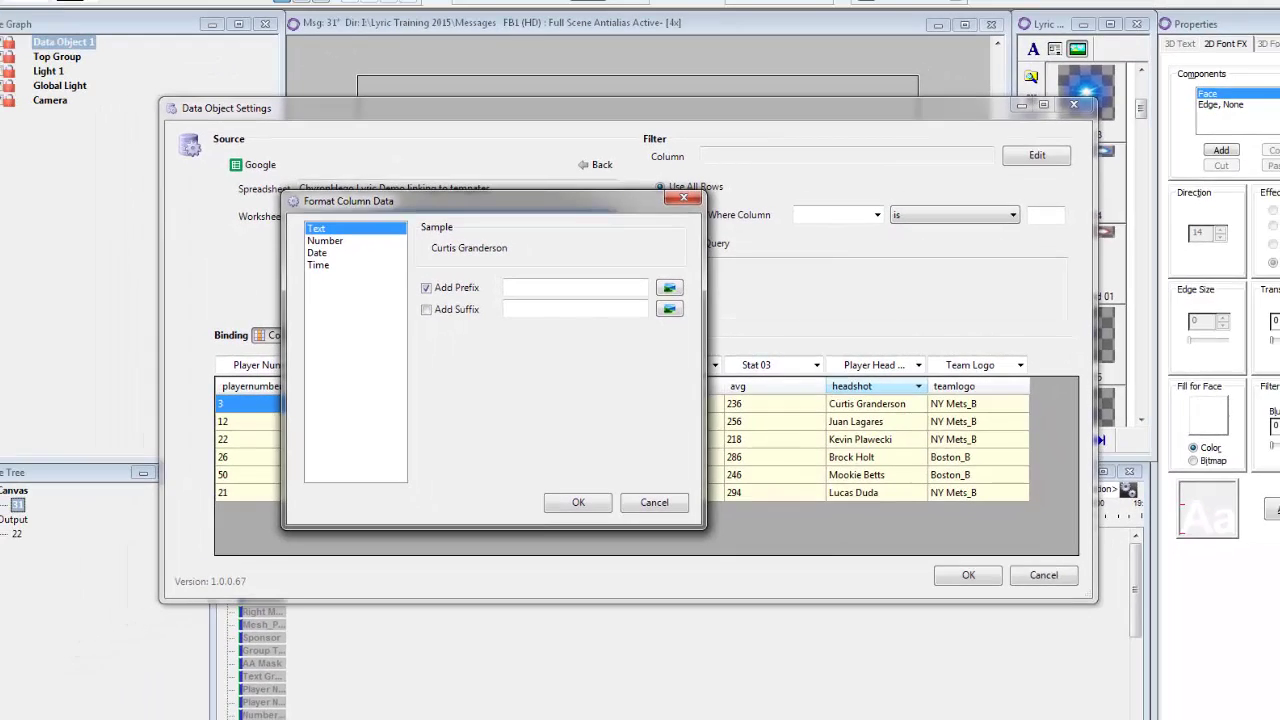
Step: Open the Player Head Shots folder in Explorer and select its full address-bar path
left_click(1132, 16)
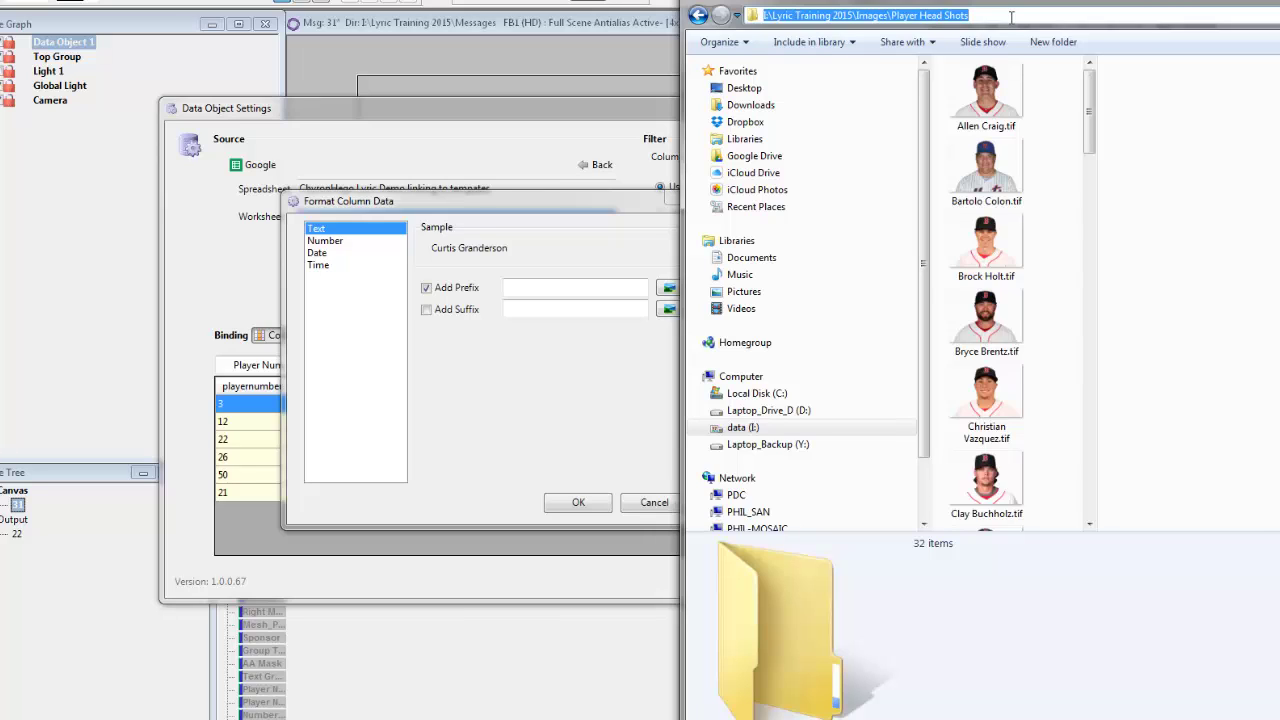
left_click(1010, 15)
left_click_drag(1010, 15, 748, 12)
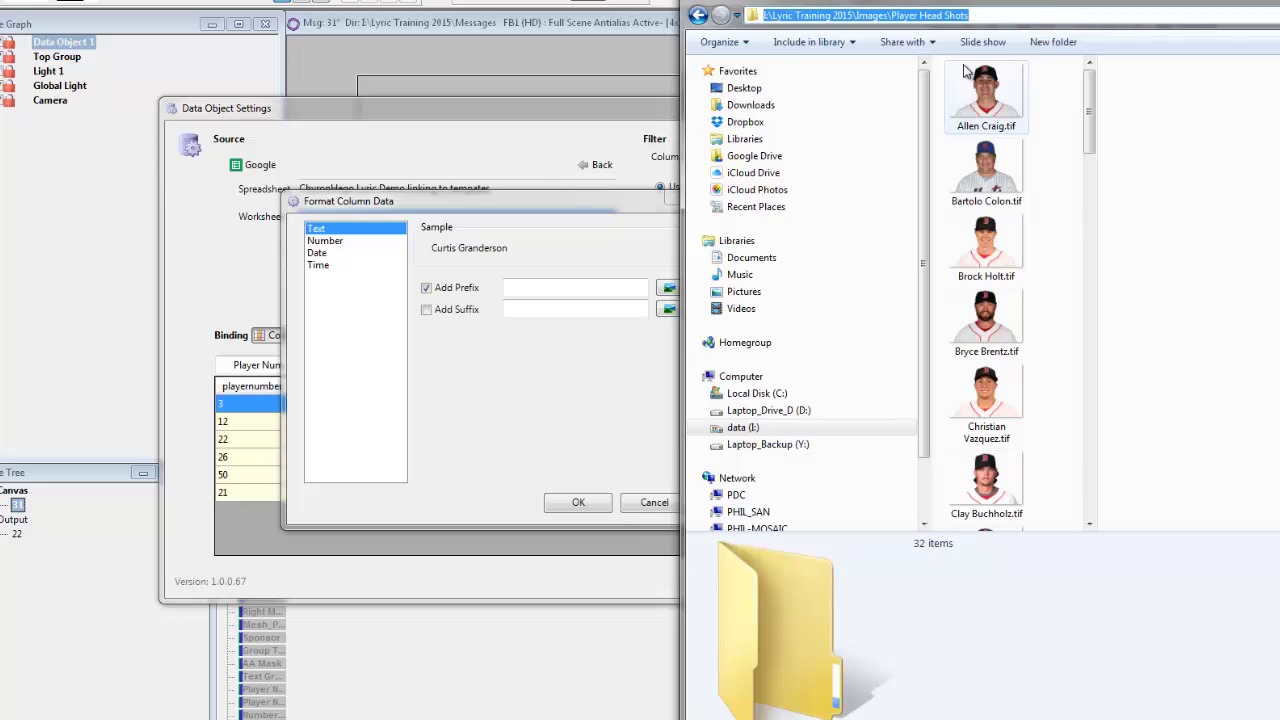
Step: Paste the Player Head Shots folder path as the headshot prefix, enable the .tif suffix, and apply
key("alt+Tab")
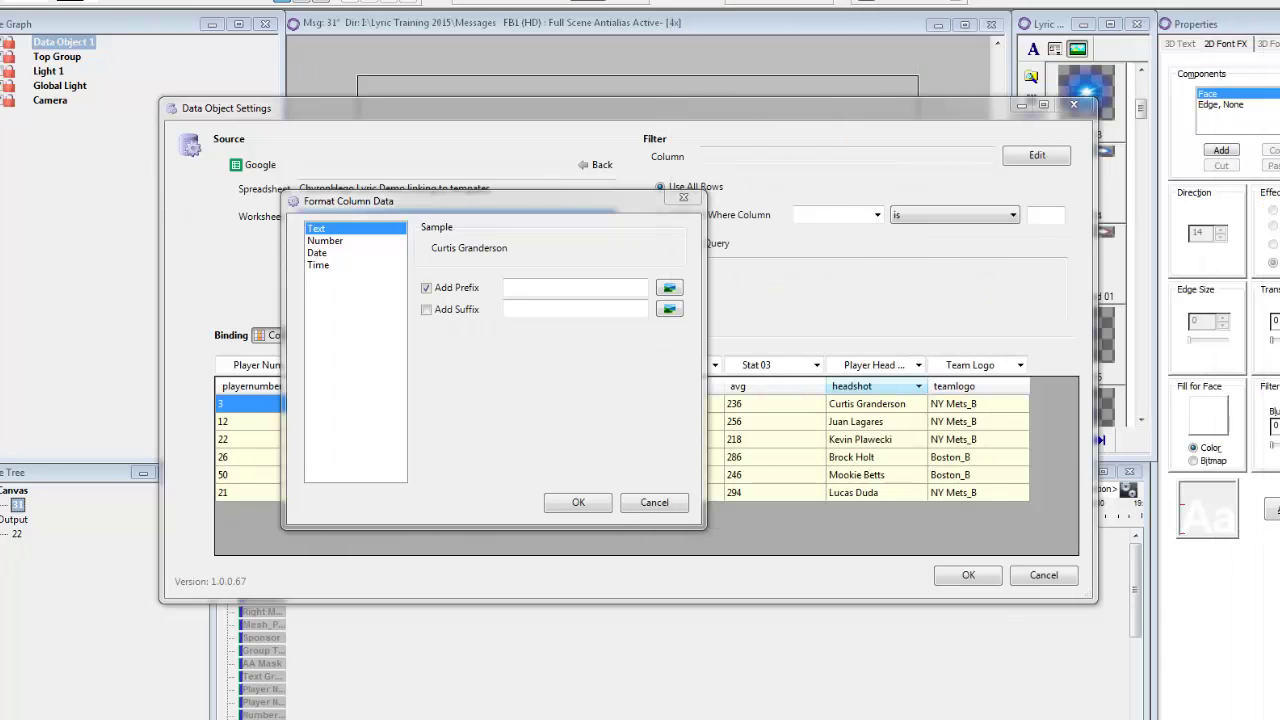
left_click(533, 289)
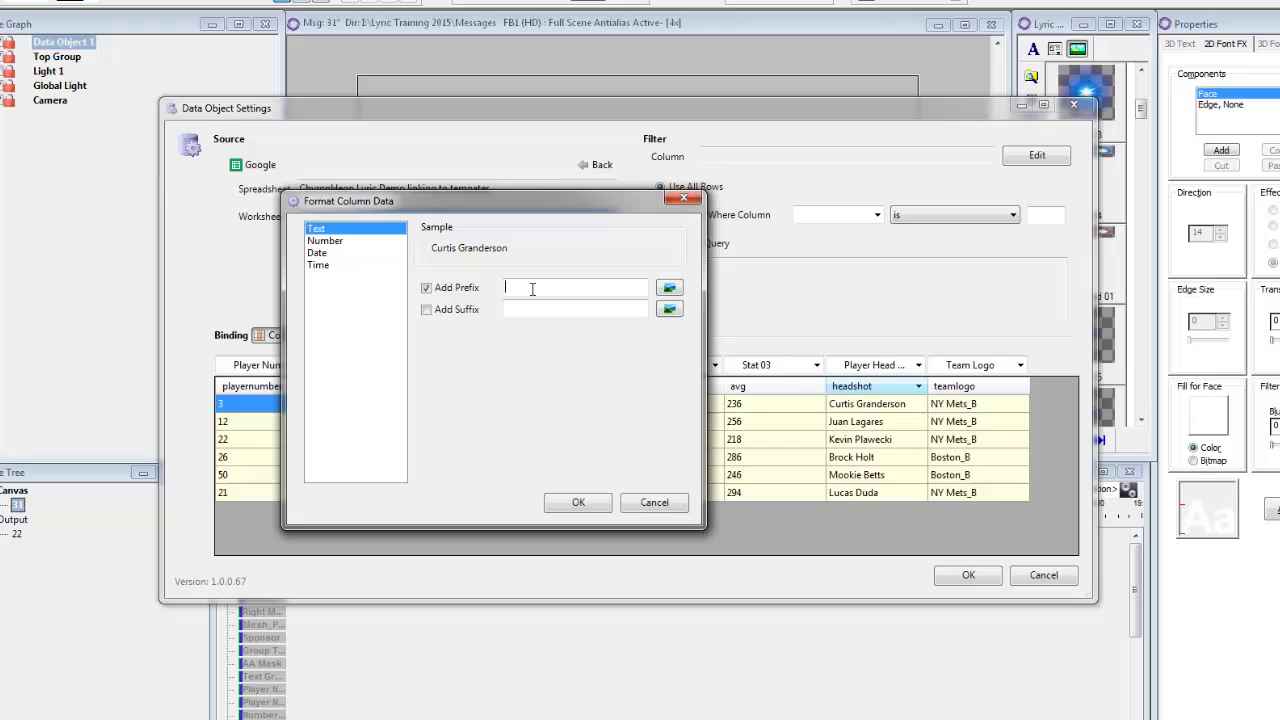
type("I:\\Lyric Training 2015\\Images\\Player Head Shots")
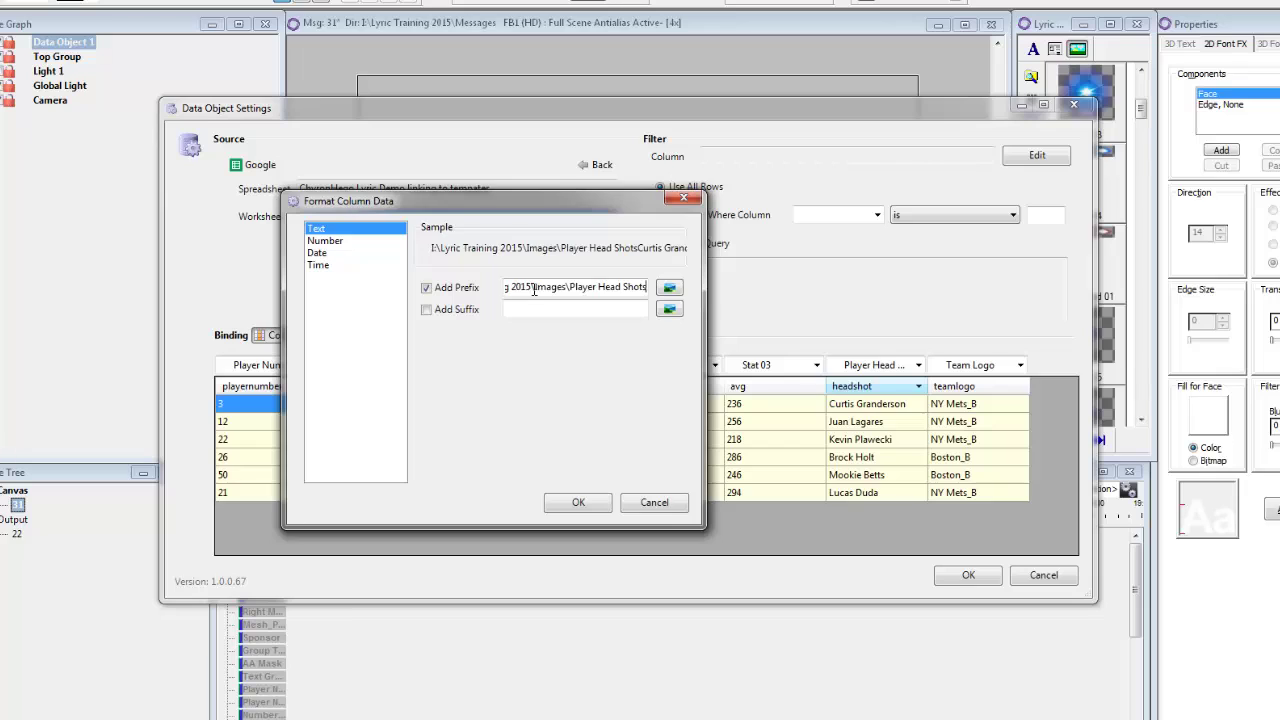
left_click(427, 314)
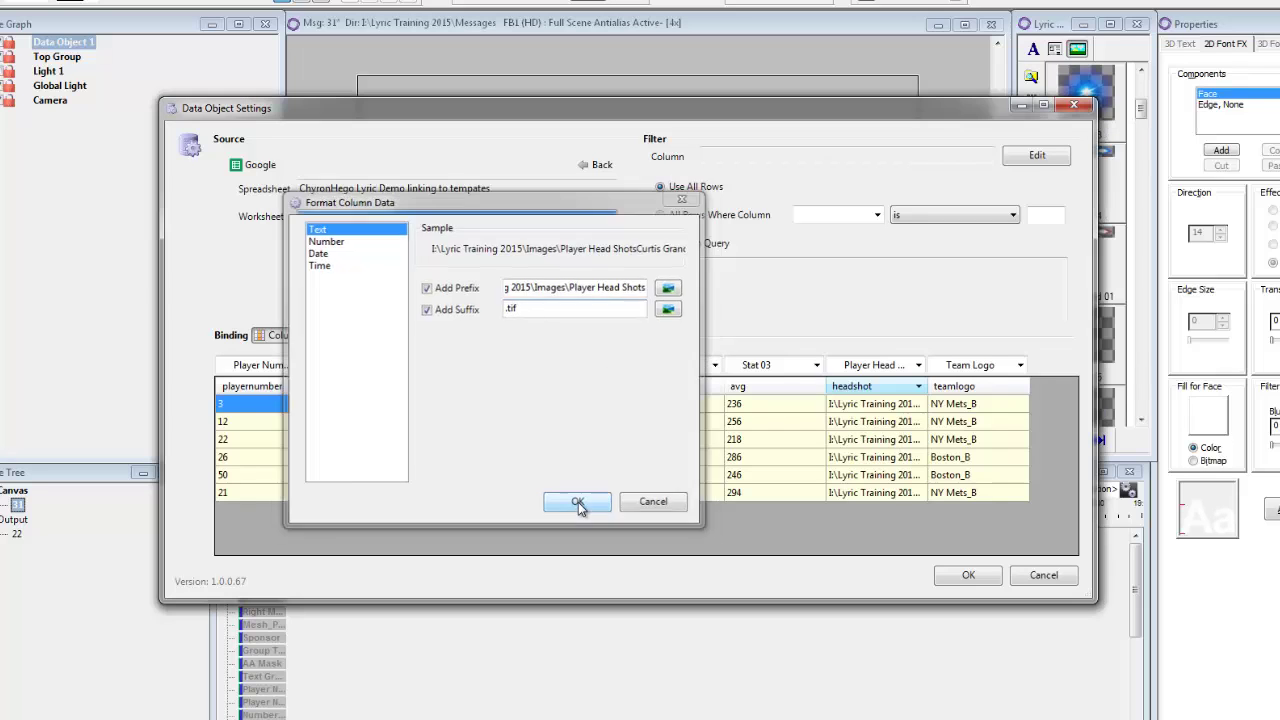
left_click(579, 503)
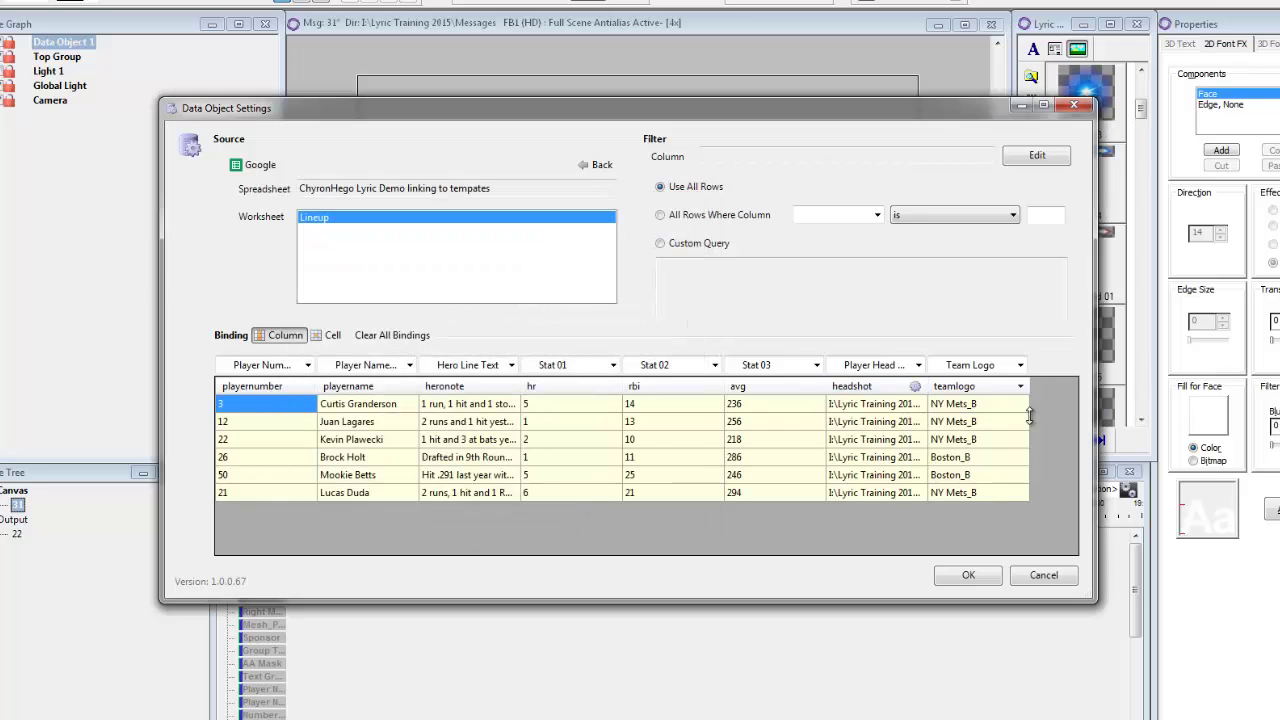
Step: Widen the headshot column to check values, then append a backslash to the prefix path
left_click(916, 406)
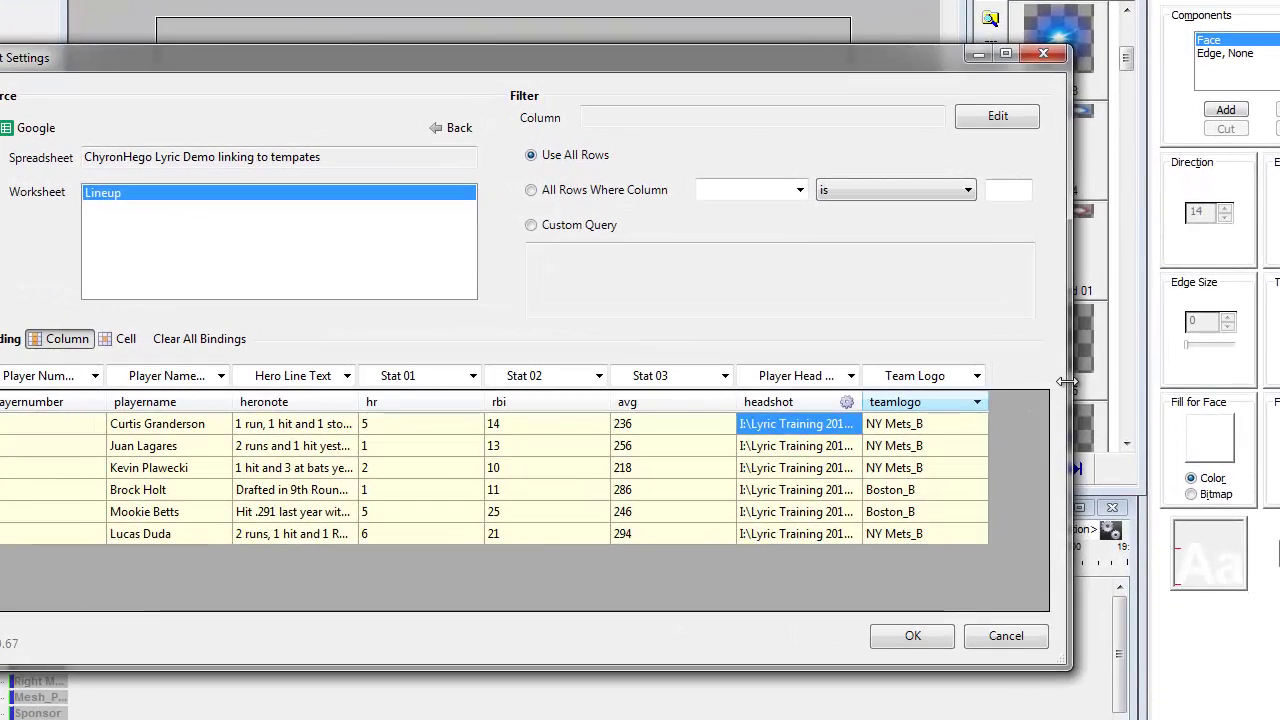
left_click_drag(1088, 385, 1279, 390)
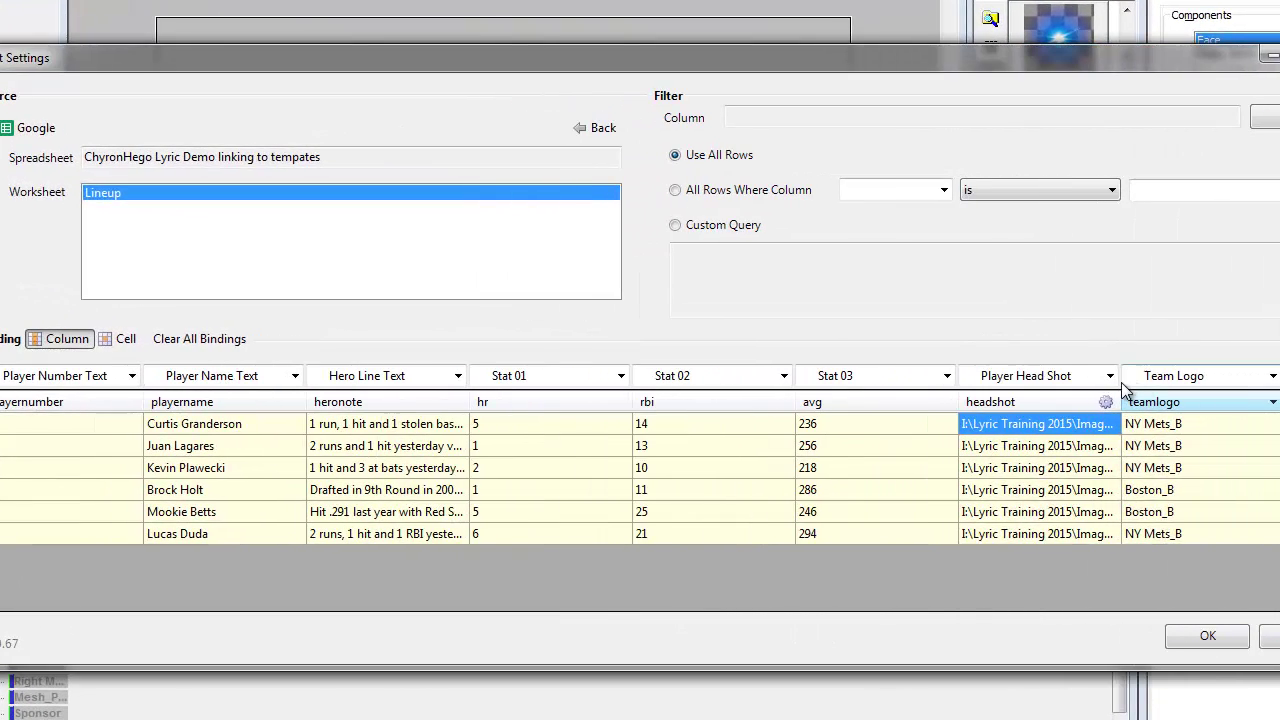
left_click_drag(1121, 393, 1269, 402)
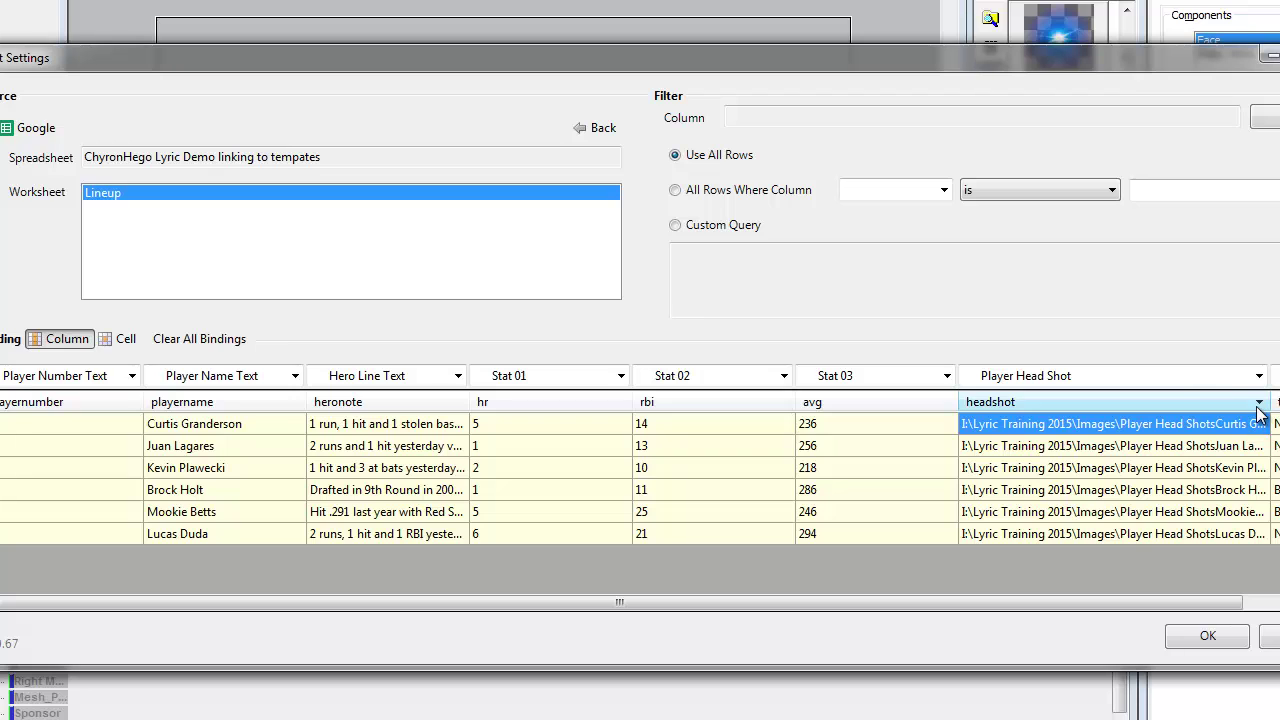
left_click(1259, 403)
left_click(1206, 423)
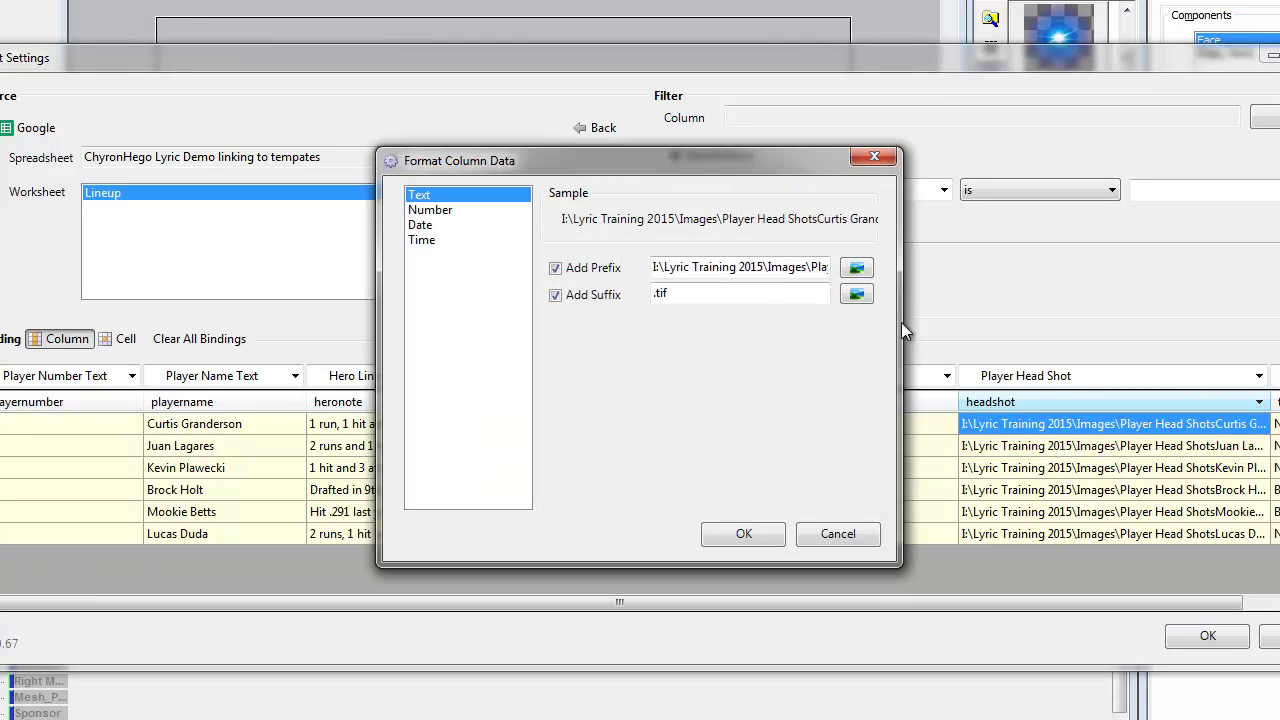
left_click(806, 267)
key("Right")
key("Right")
key("Right")
key("Right")
key("Right")
key("Right")
key("Right")
key("Right")
key("Right")
key("Right")
key("Right")
key("Right")
key("Right")
key("Right")
key("Right")
key("Right")
key("Right")
key("Right")
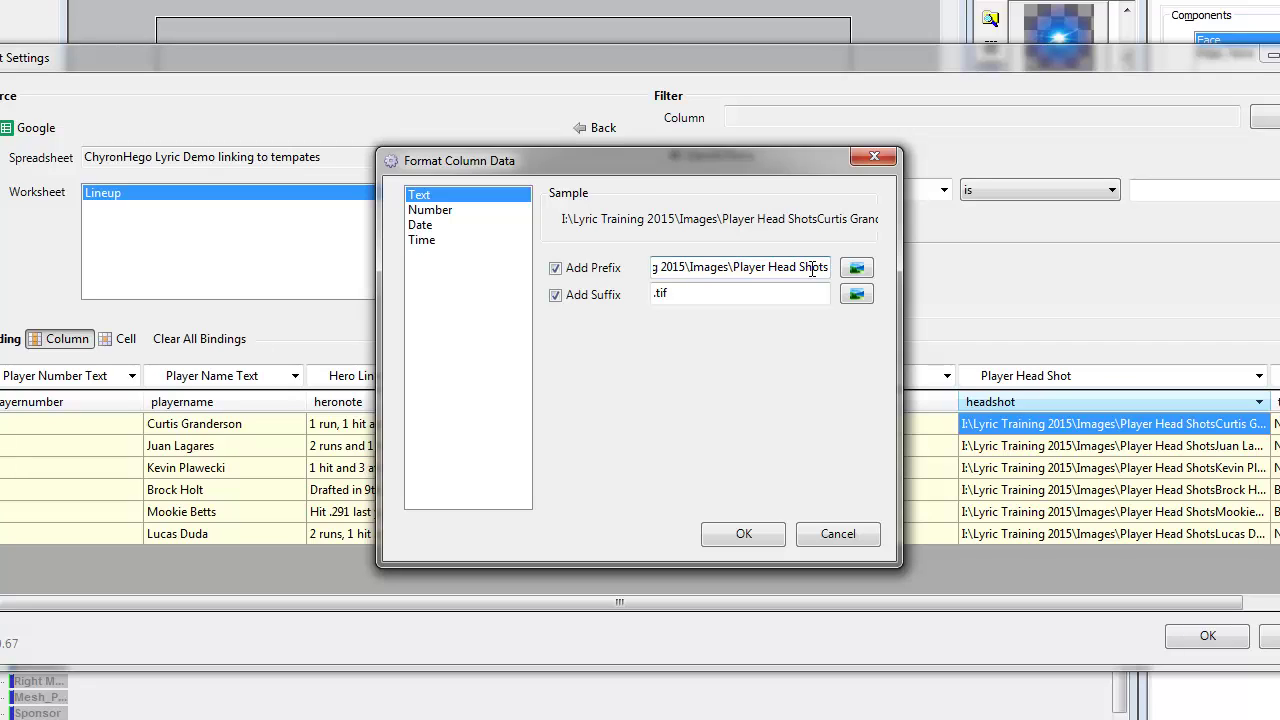
type("\\")
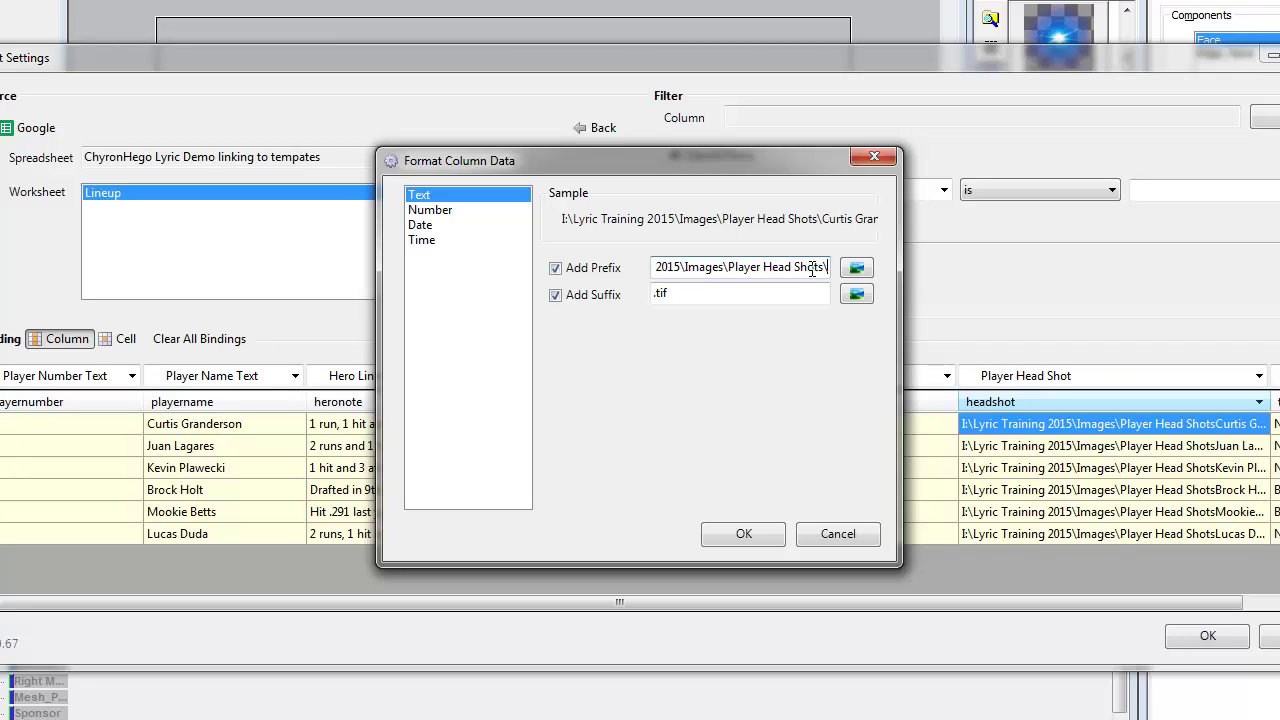
left_click(740, 532)
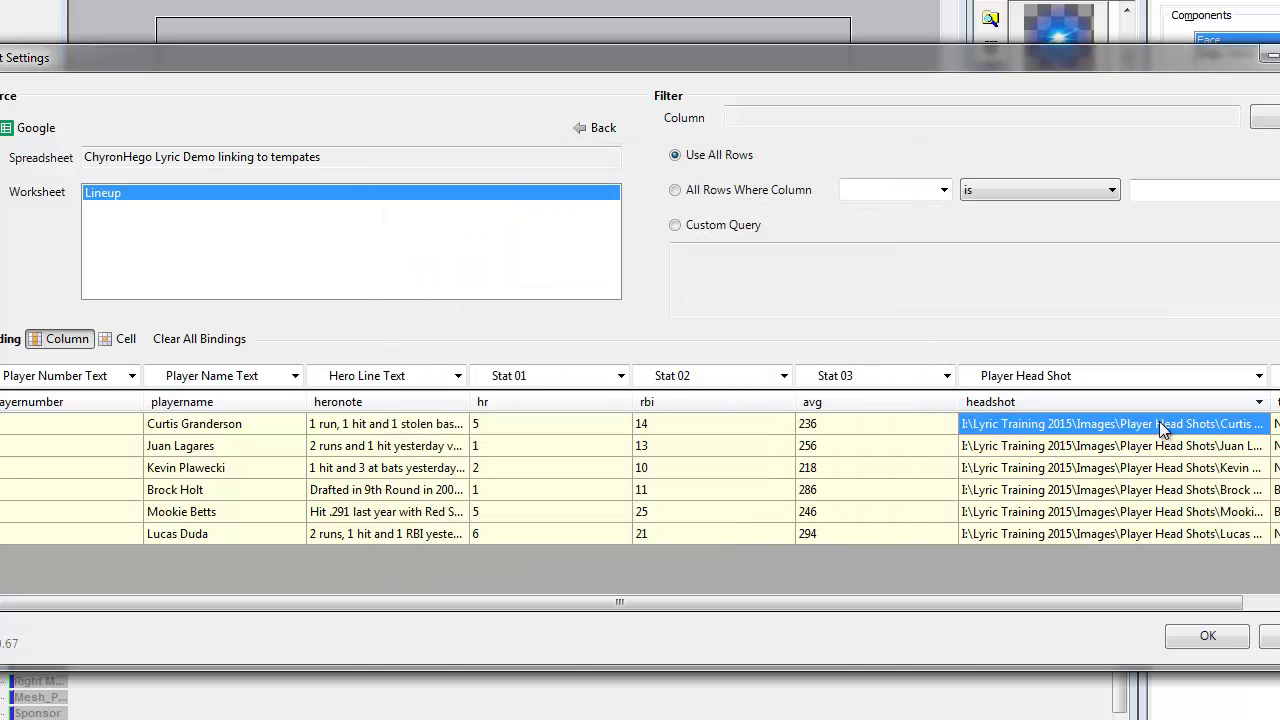
Step: Narrow the Player Head Shot column, then copy the Images\XMP Team Logos Small folder path in Explorer
left_click_drag(1275, 398, 1110, 401)
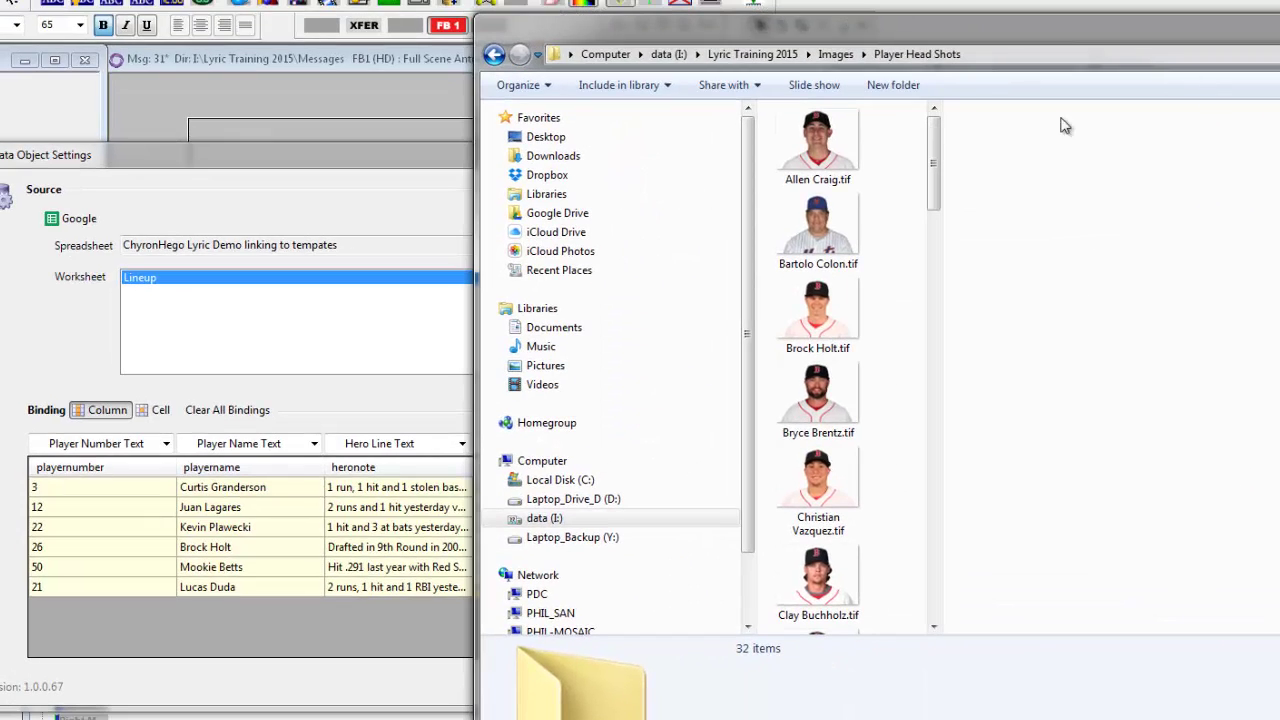
left_click(835, 54)
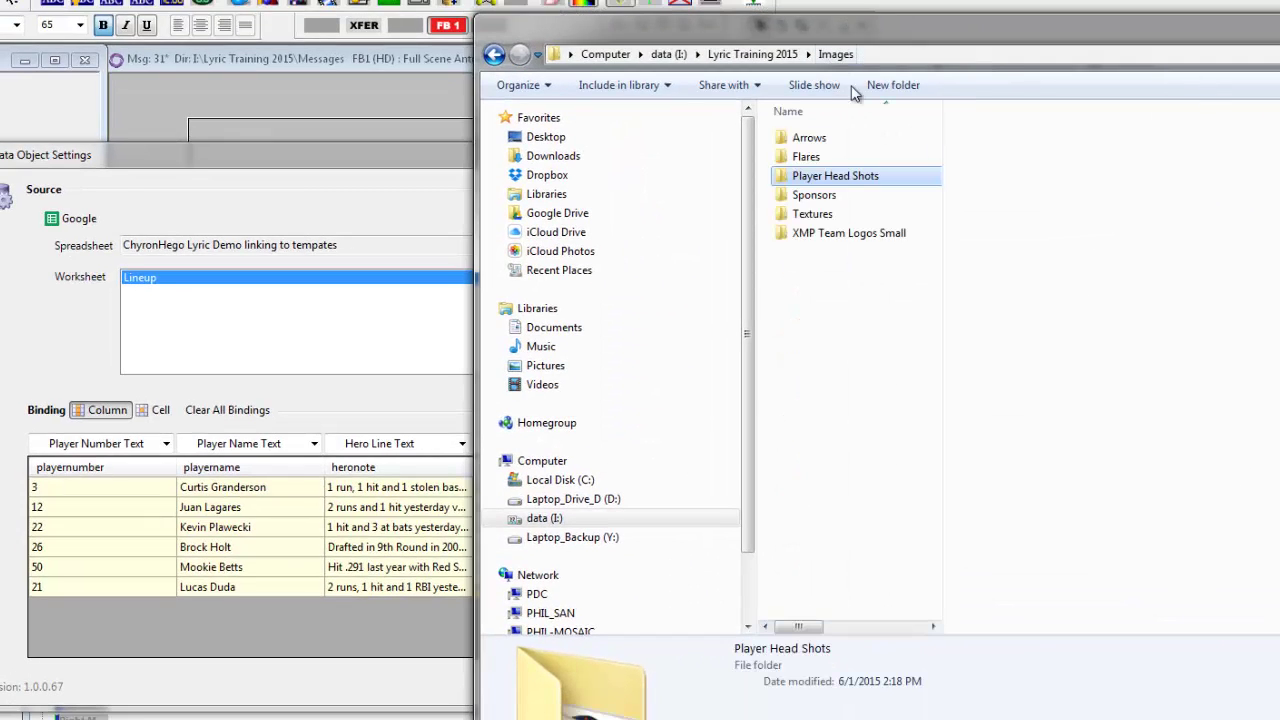
left_click(821, 233)
double_click(821, 233)
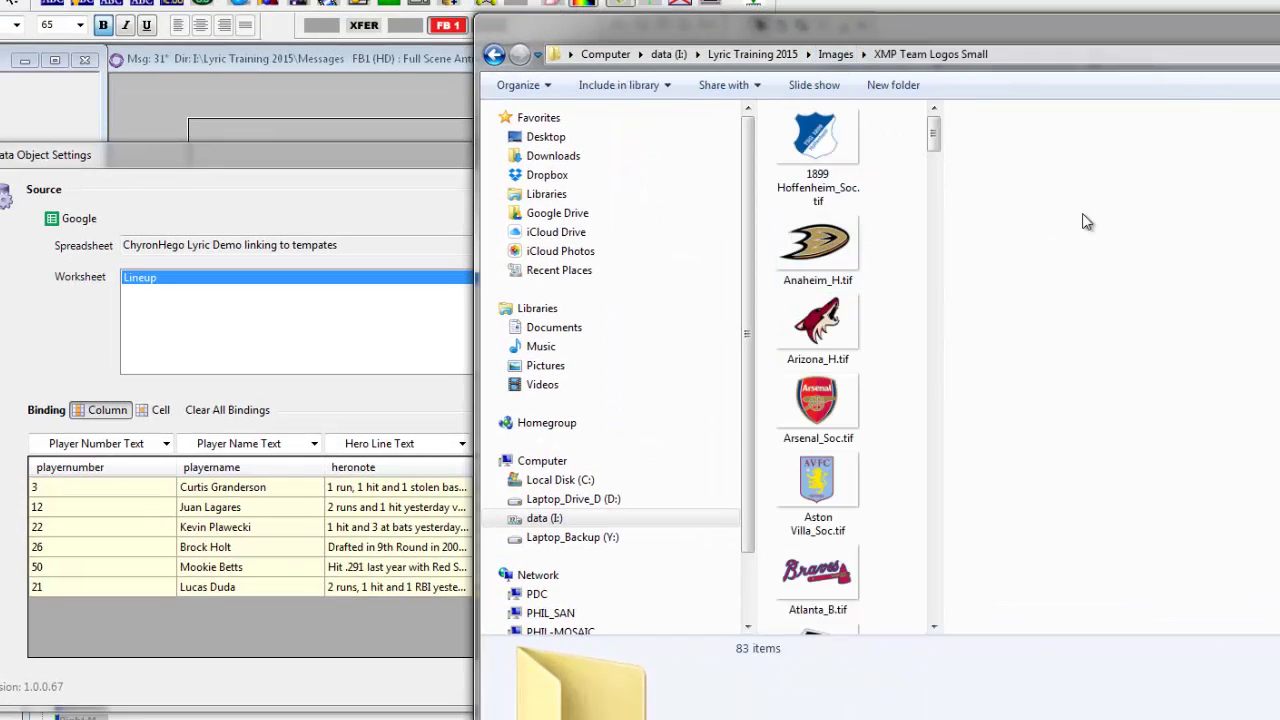
left_click(1023, 54)
key("ctrl+c")
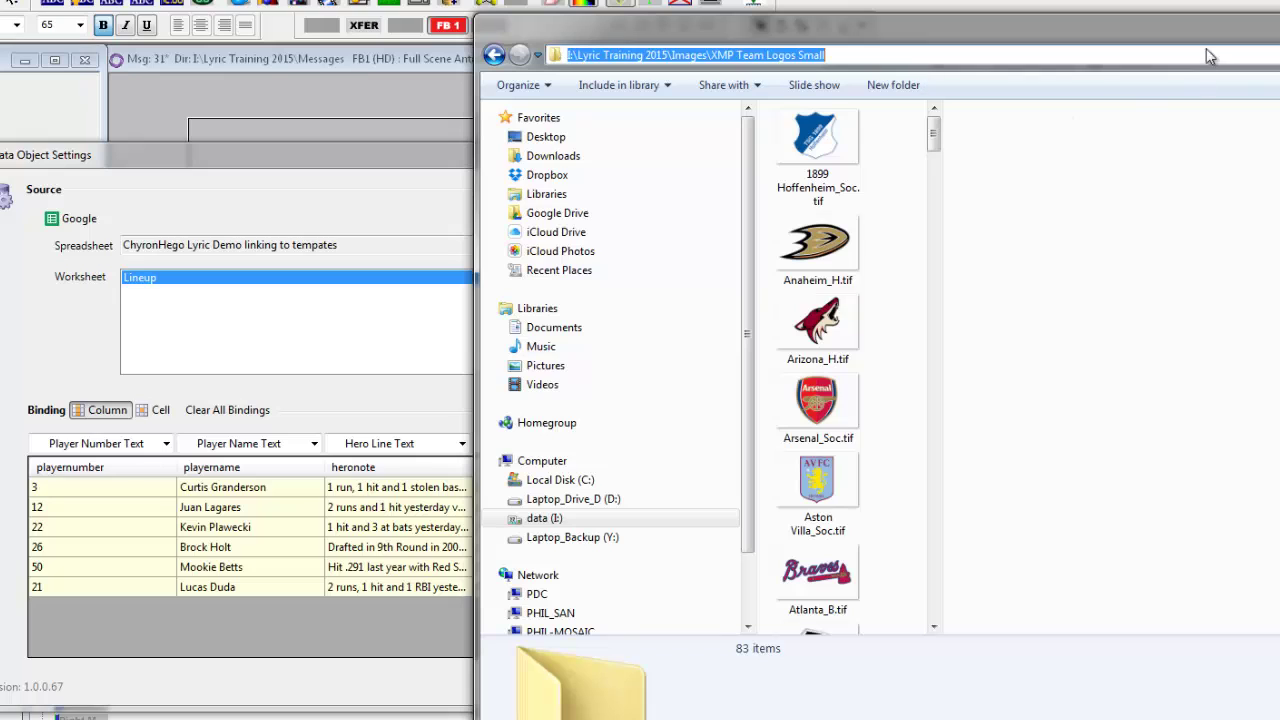
key("alt+Tab")
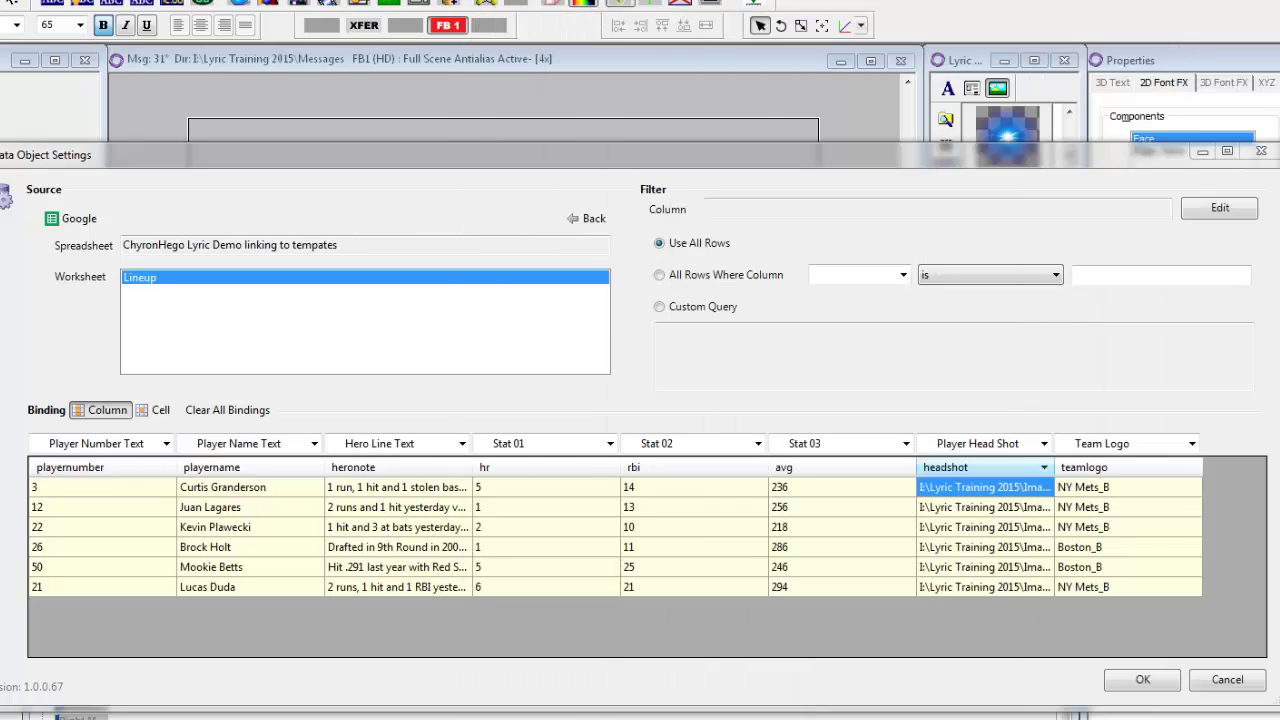
Step: Format teamlogo with the team logos folder path plus backslash as prefix and .tif suffix
left_click(1192, 470)
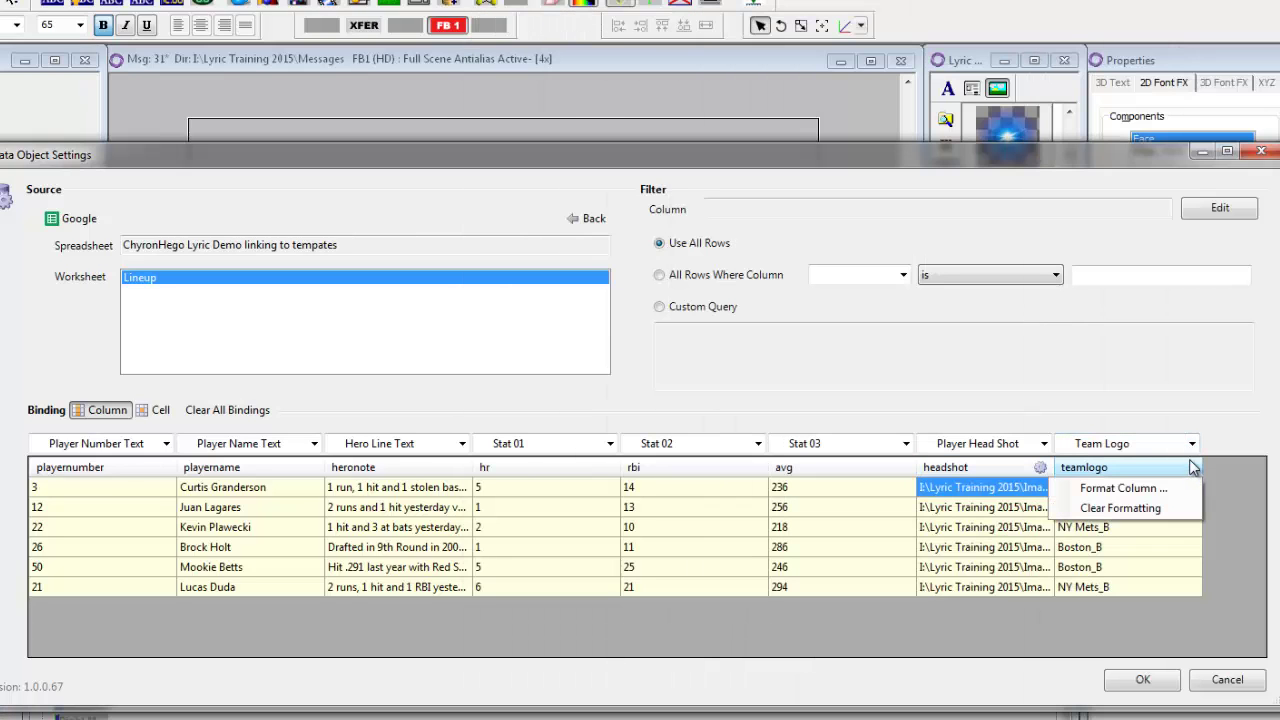
left_click(1142, 491)
left_click(663, 350)
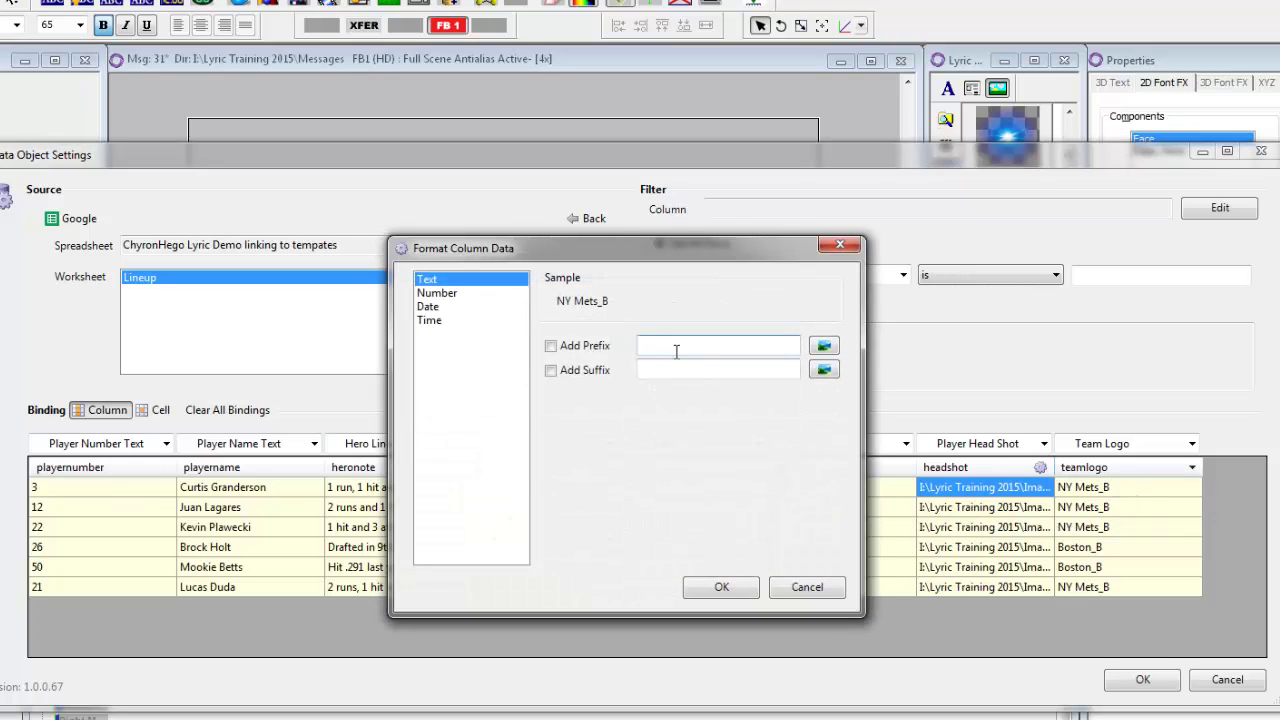
key("ctrl+v")
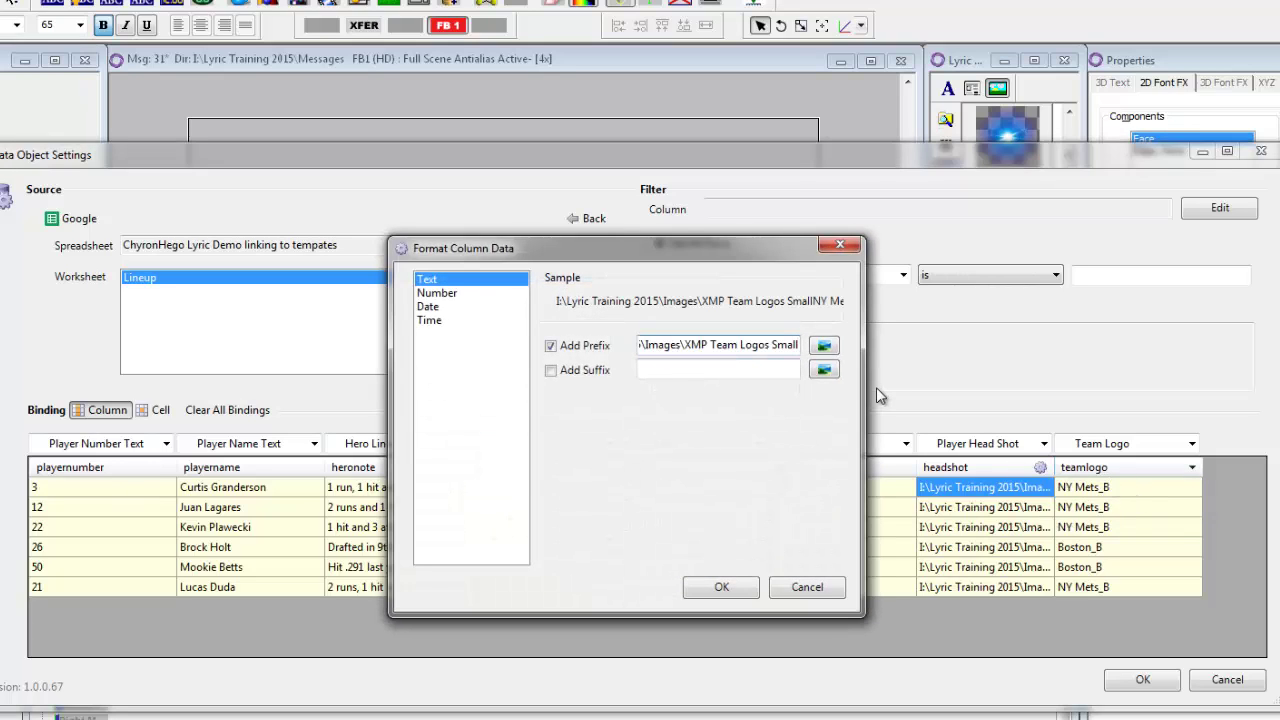
type("\\")
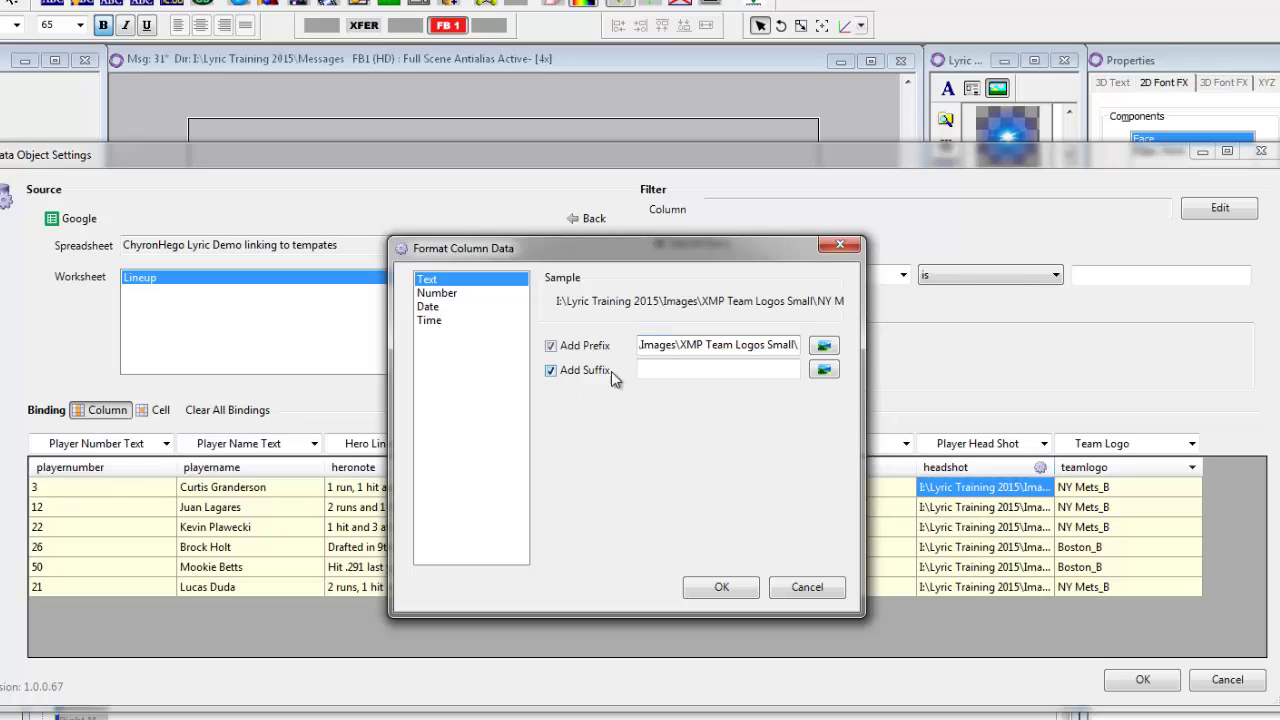
left_click(661, 371)
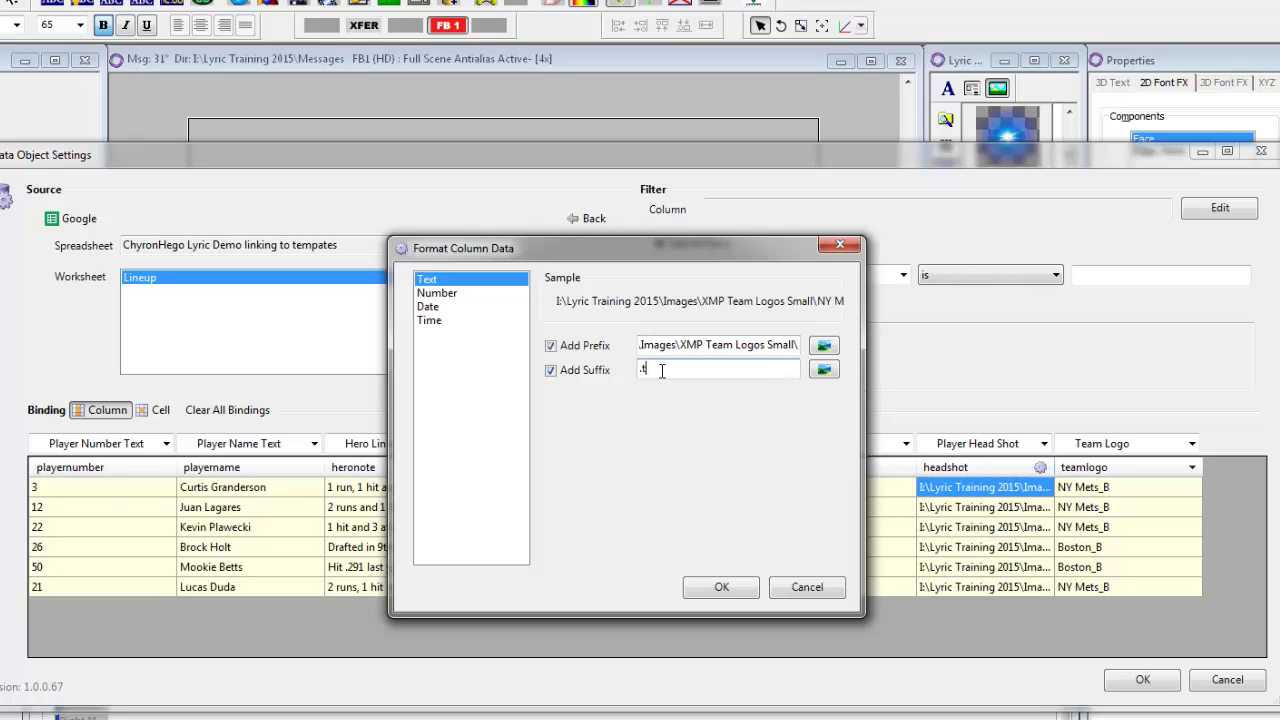
left_click(724, 590)
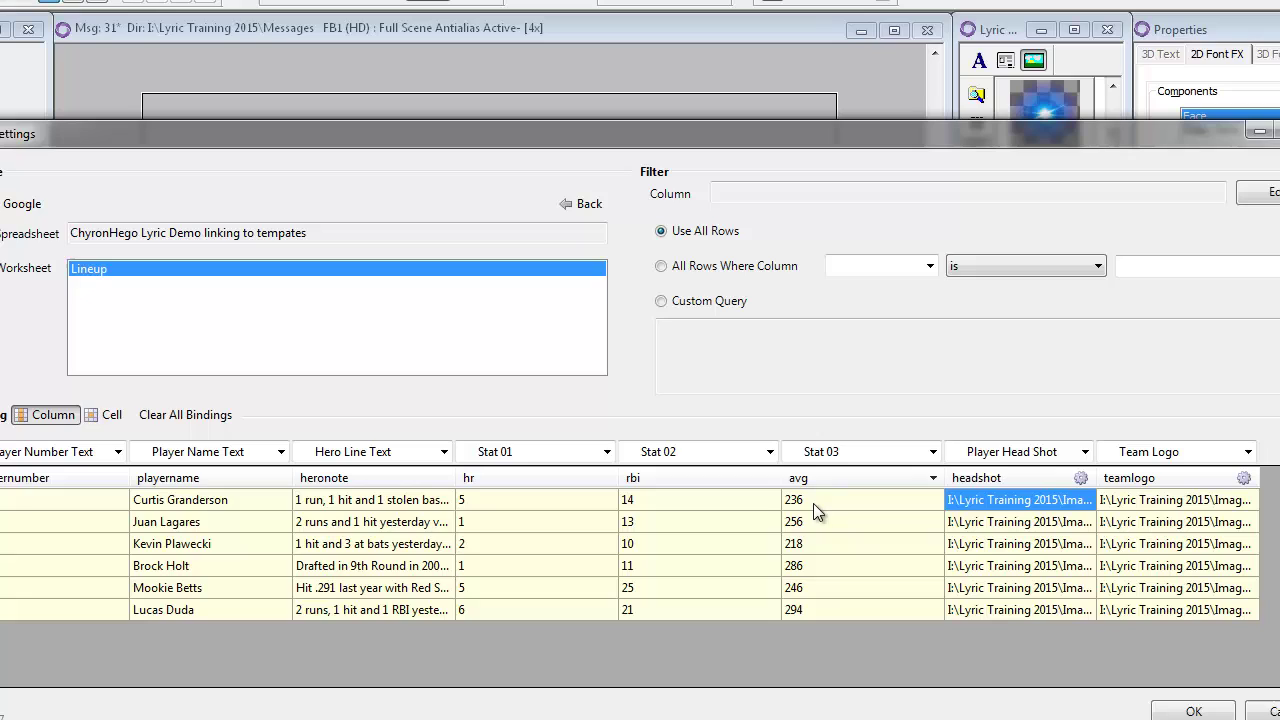
Step: Give the avg column a '.' prefix so averages read like .236
left_click(933, 484)
left_click(864, 501)
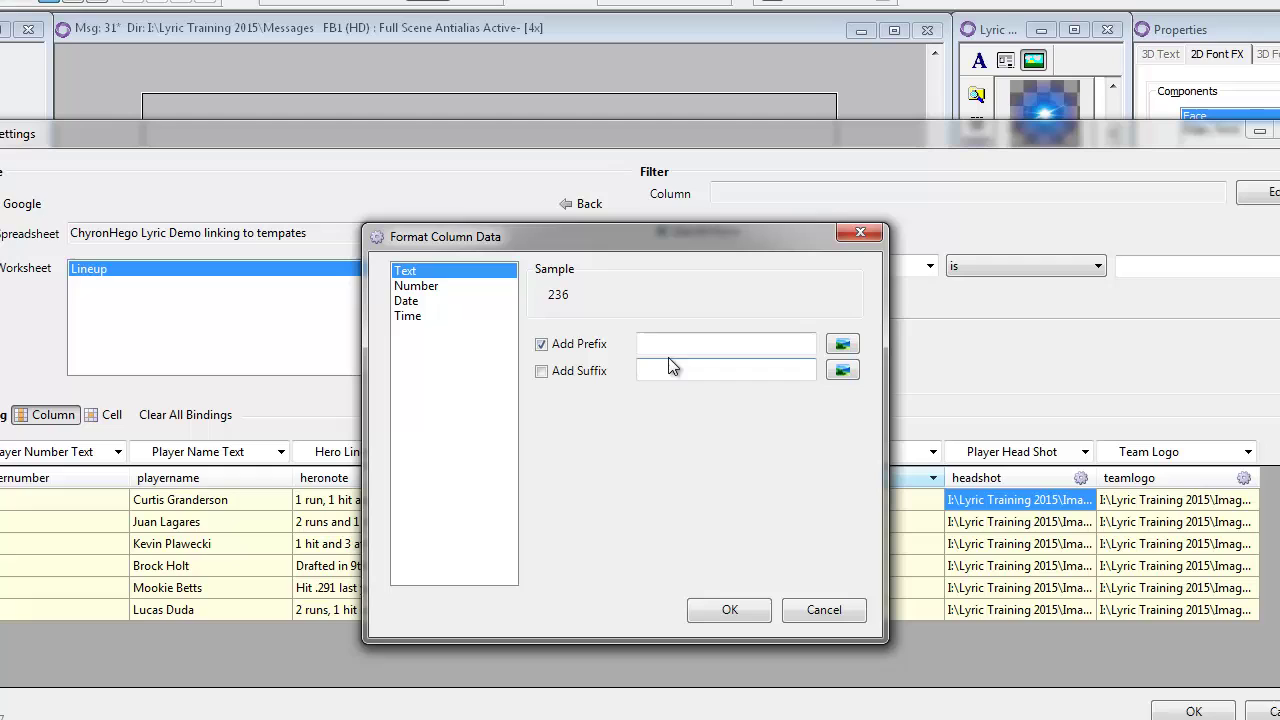
left_click(669, 343)
type(".")
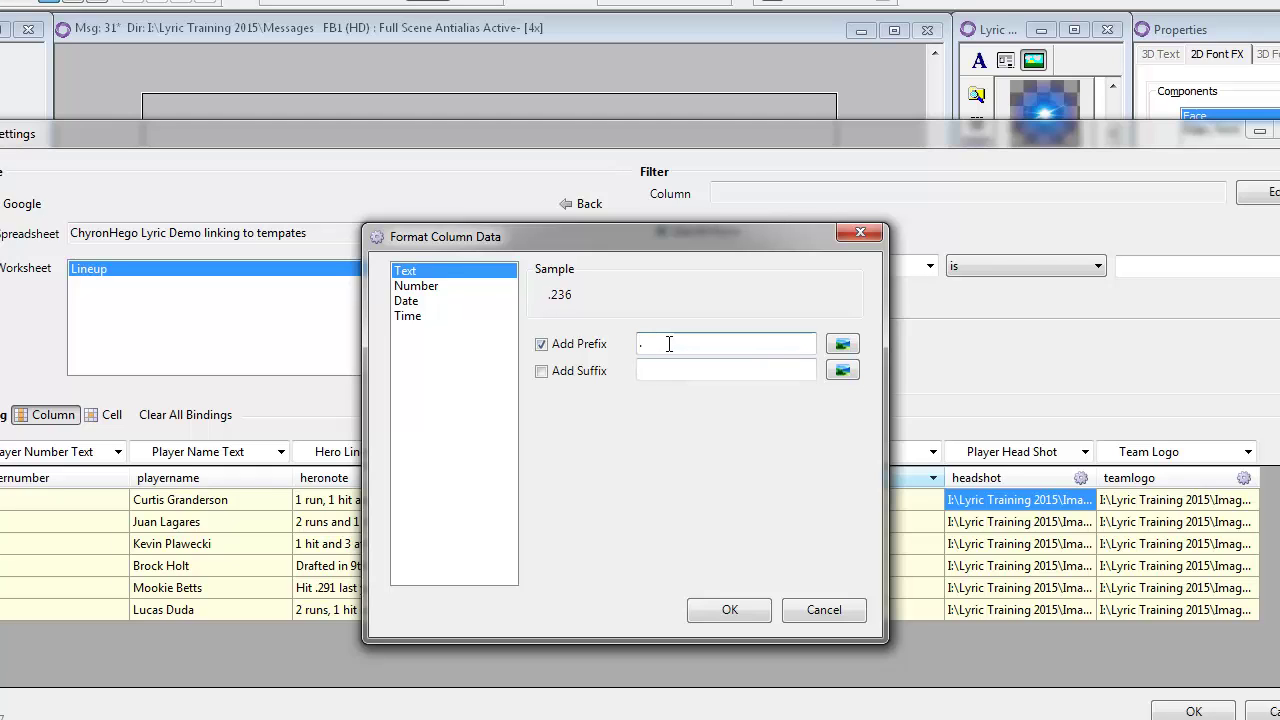
left_click(735, 610)
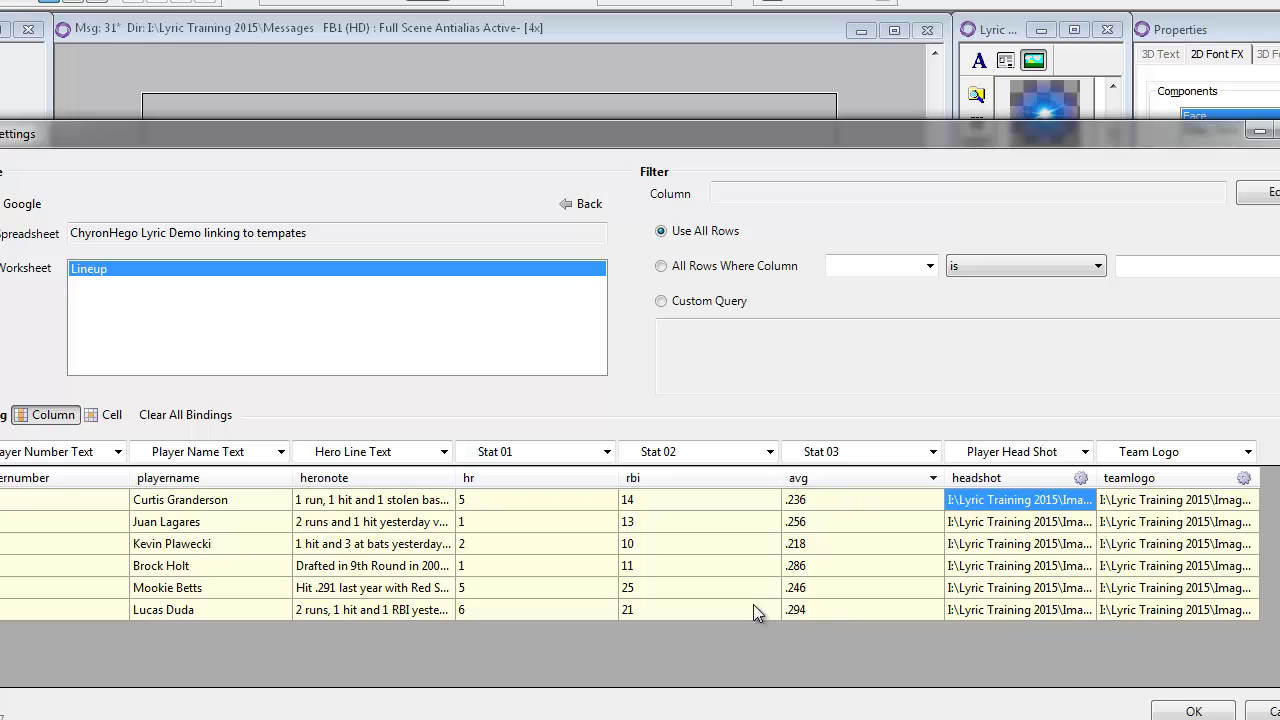
Step: Apply the data settings and save the scene, overwriting message 00000032.lyr
left_click(1194, 711)
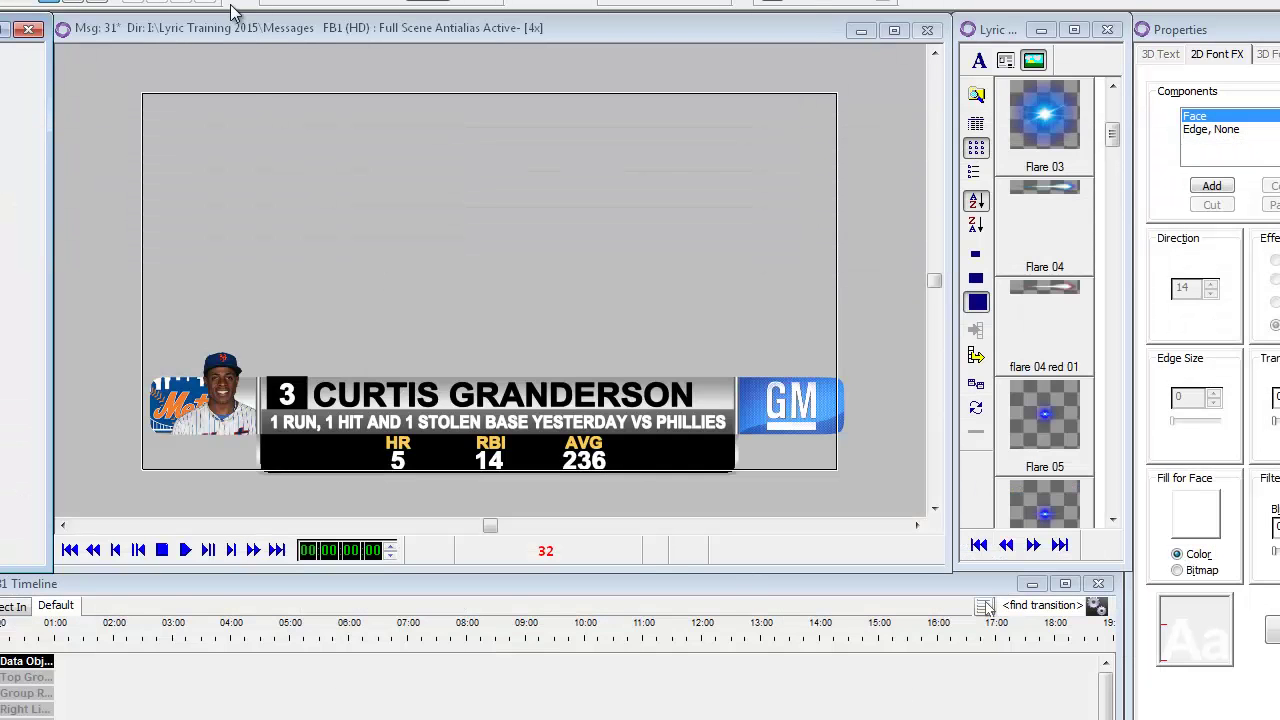
left_click(213, 32)
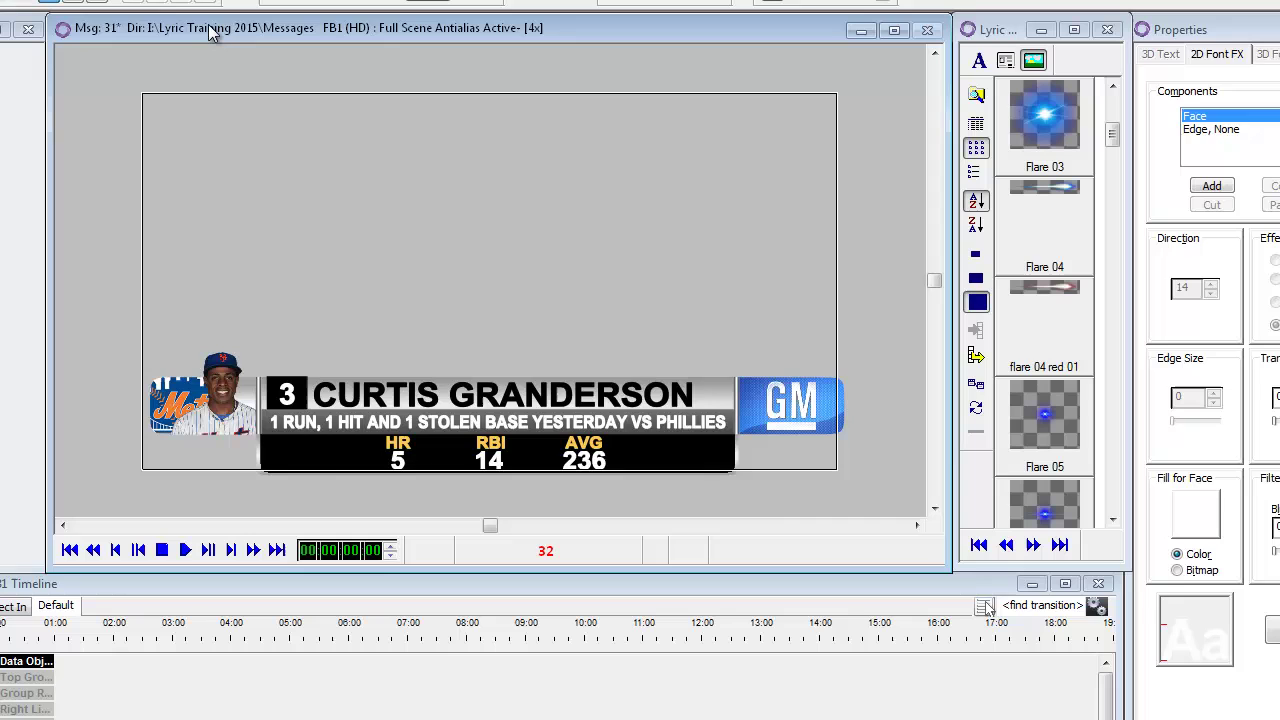
key("ctrl+s")
key("Return")
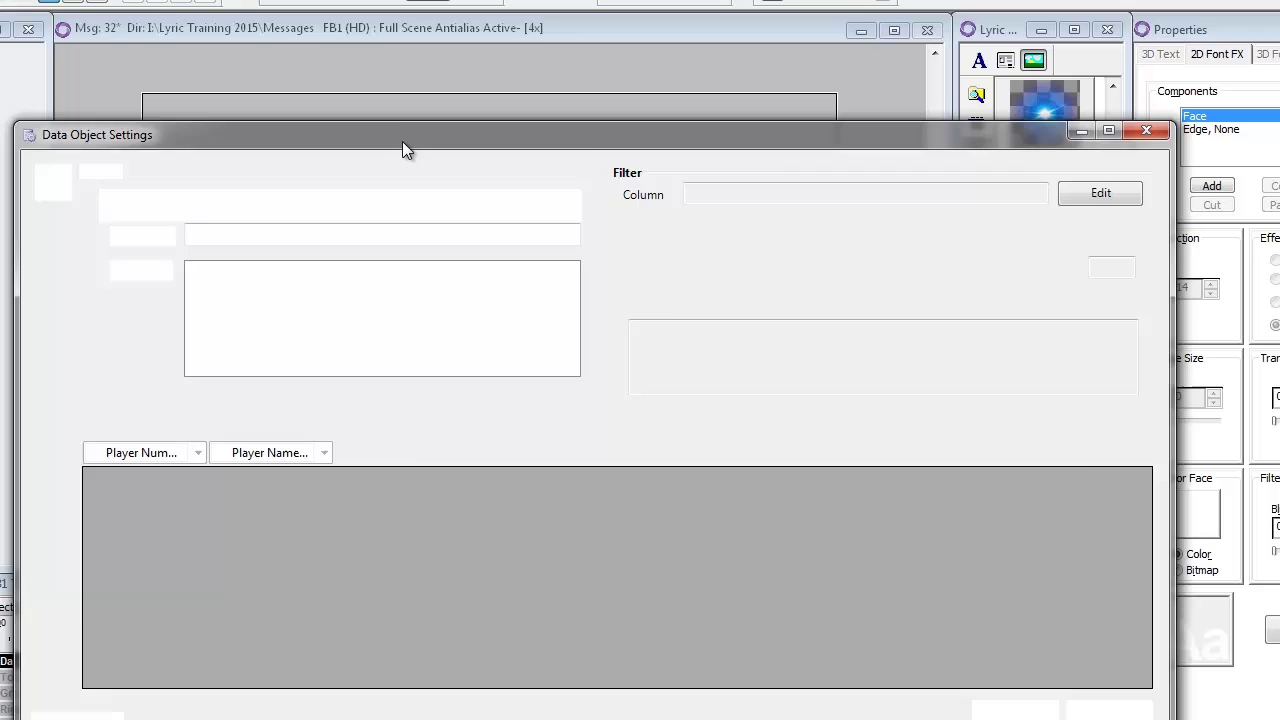
Step: Filter the Lineup rows to where playernumber is 50, then select the generated query text
left_click_drag(402, 141, 388, 151)
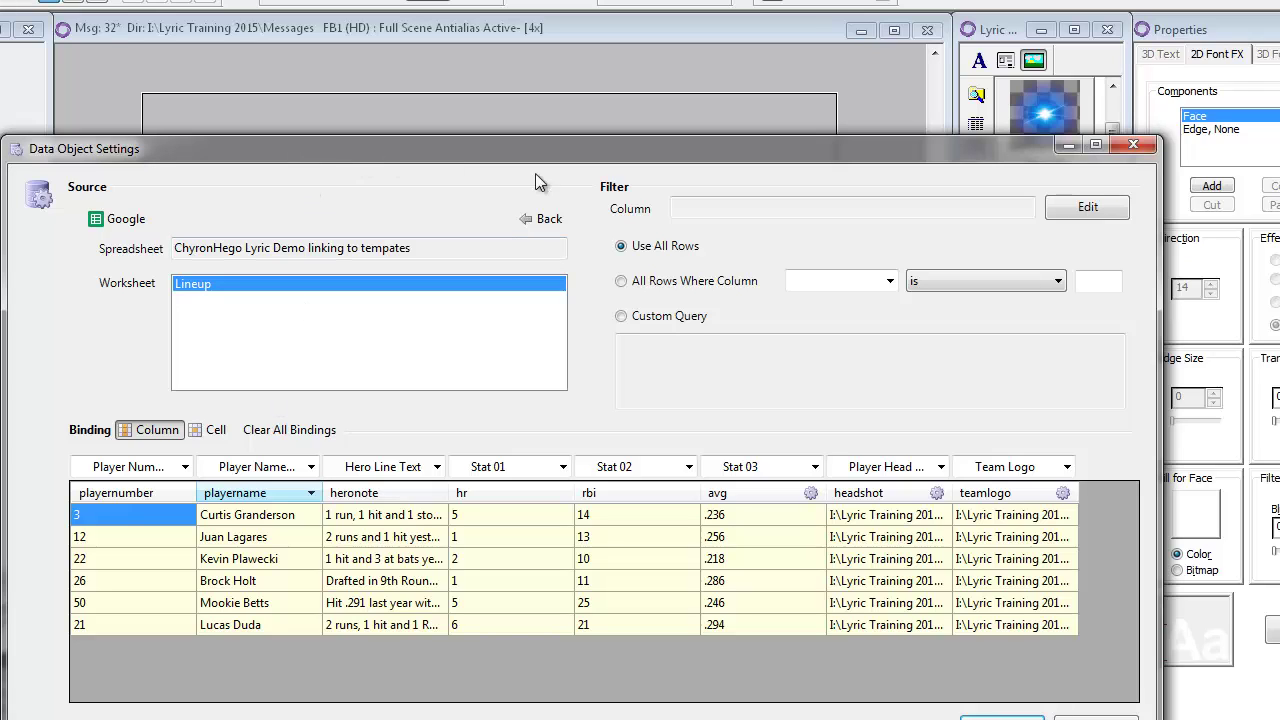
left_click(623, 284)
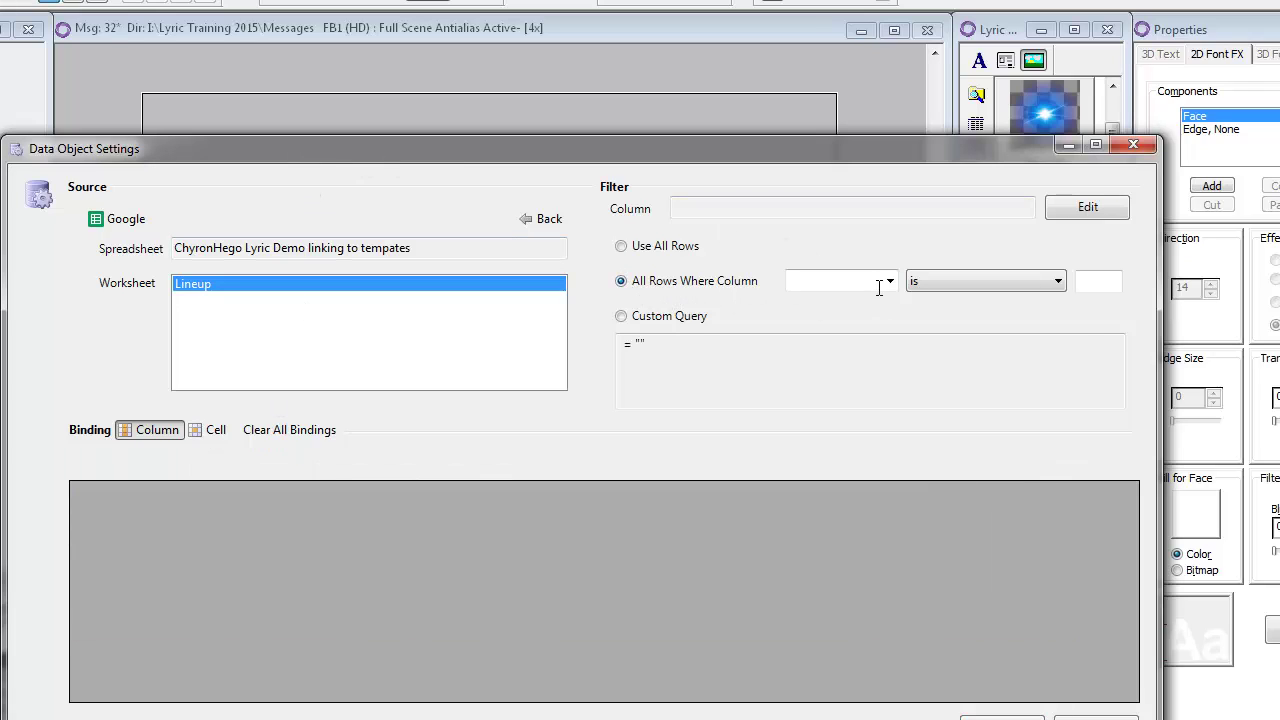
left_click(886, 282)
left_click(868, 377)
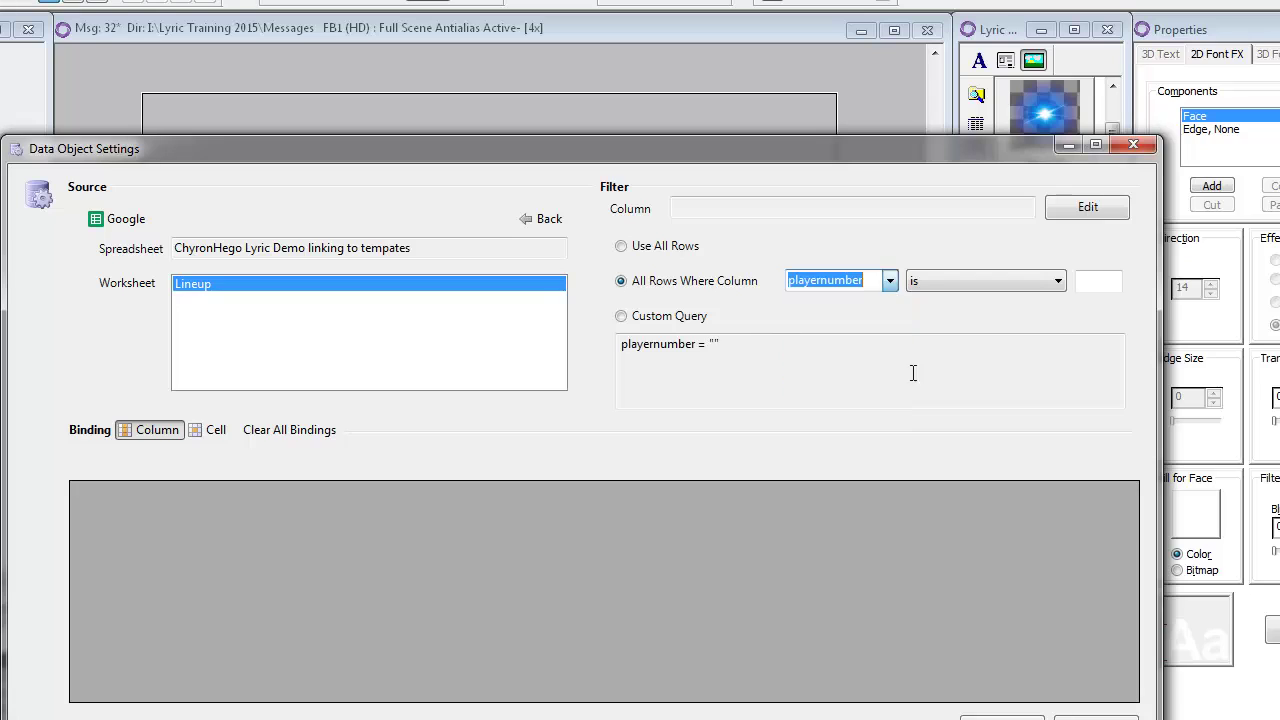
left_click(1096, 283)
type("3")
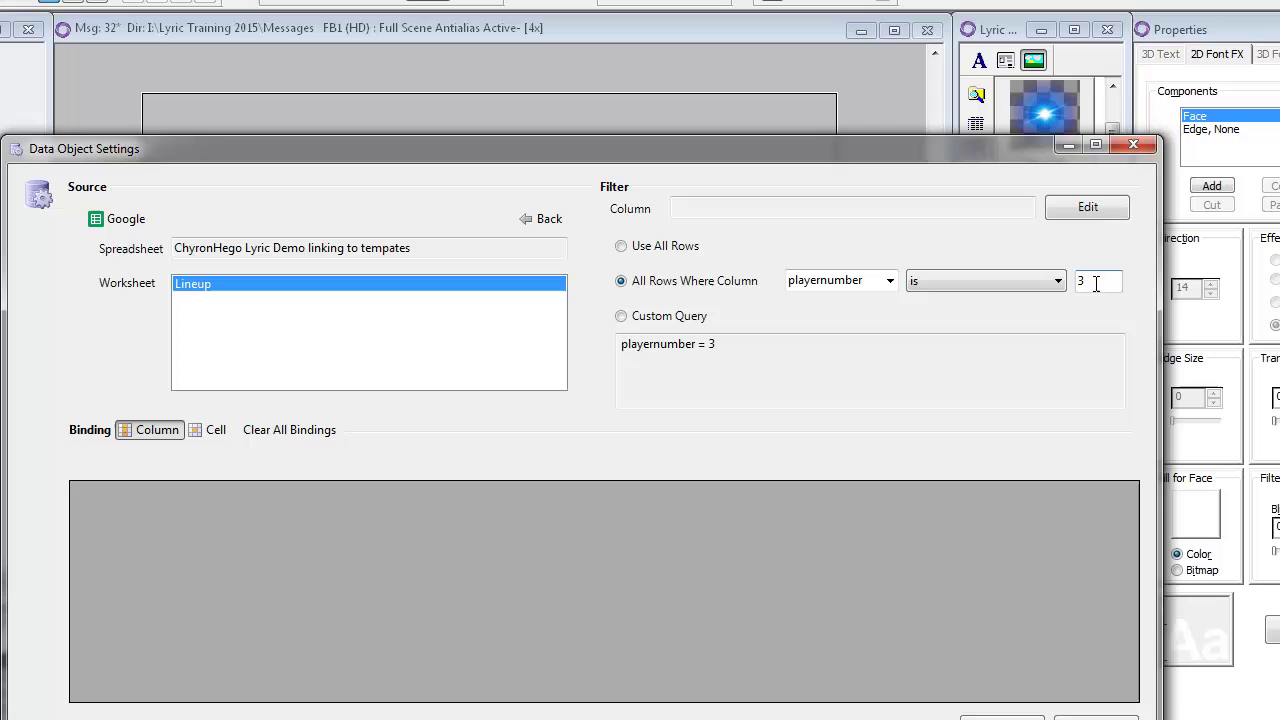
key("BackSpace")
type("50")
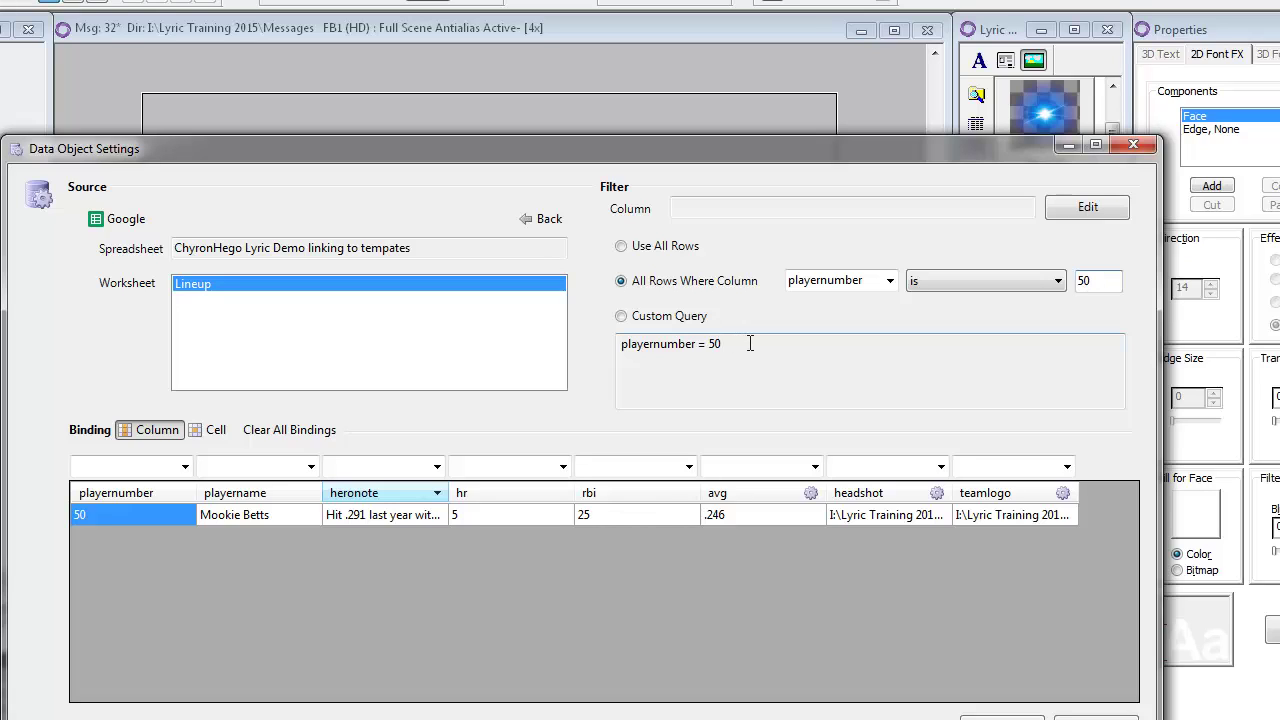
left_click_drag(740, 343, 591, 340)
key("ctrl+c")
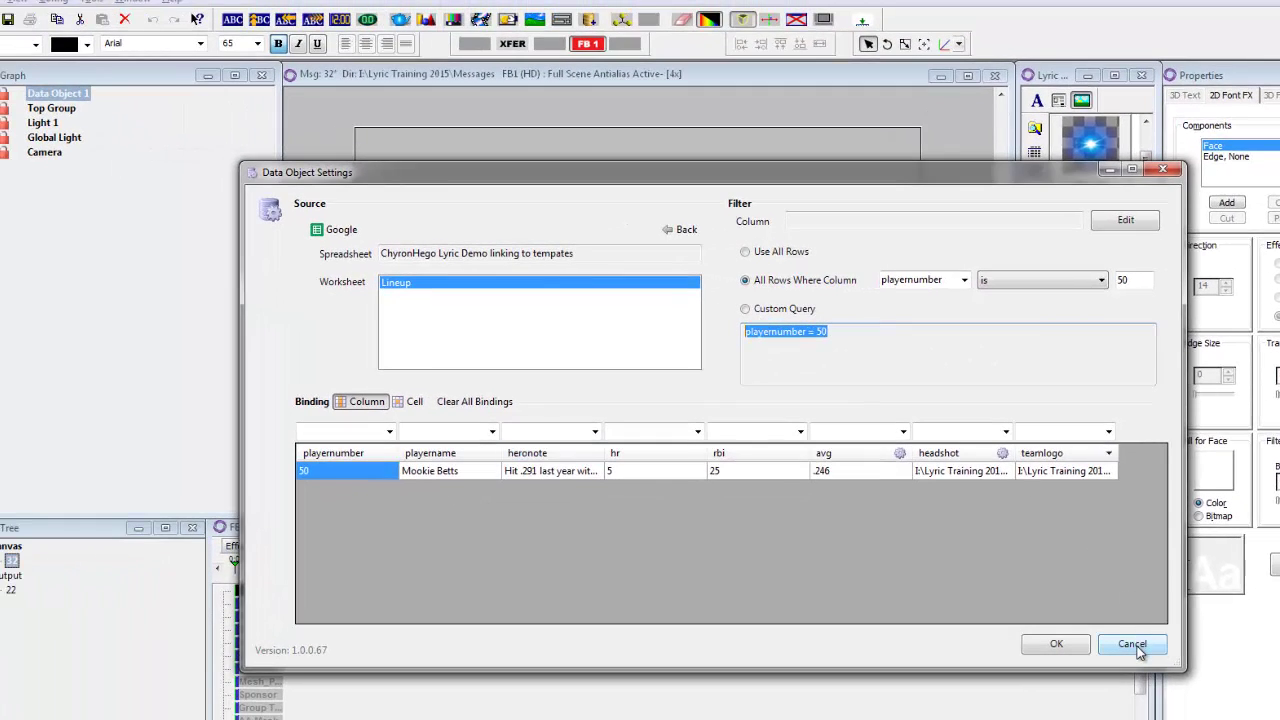
Step: Reopen the data object settings and set the Custom Query to playernumber = 50
left_click(1135, 646)
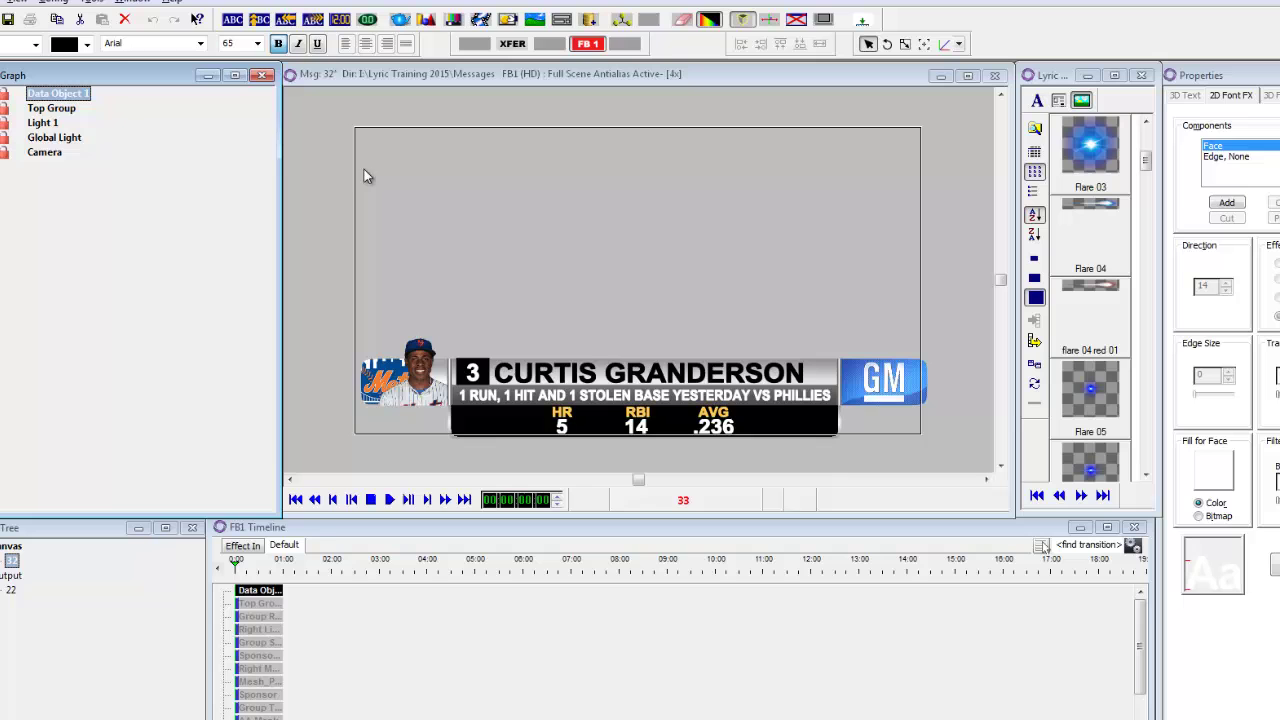
right_click(66, 95)
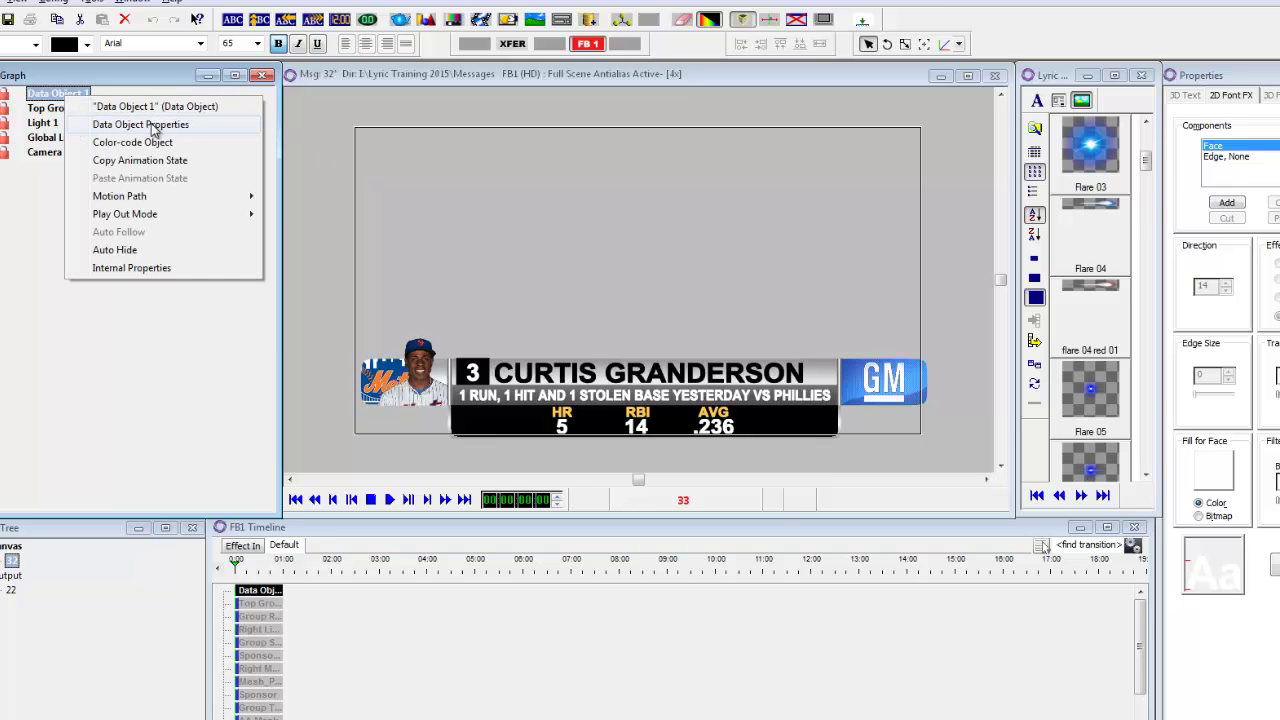
left_click(140, 124)
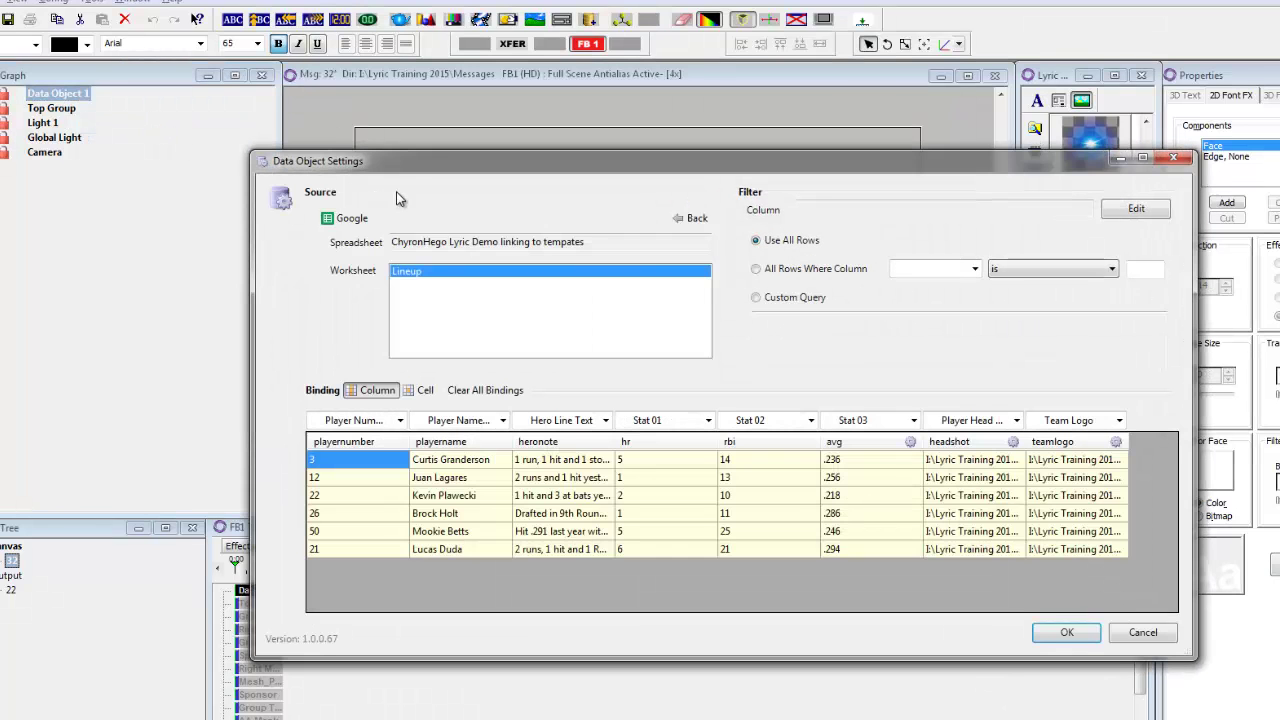
left_click(757, 300)
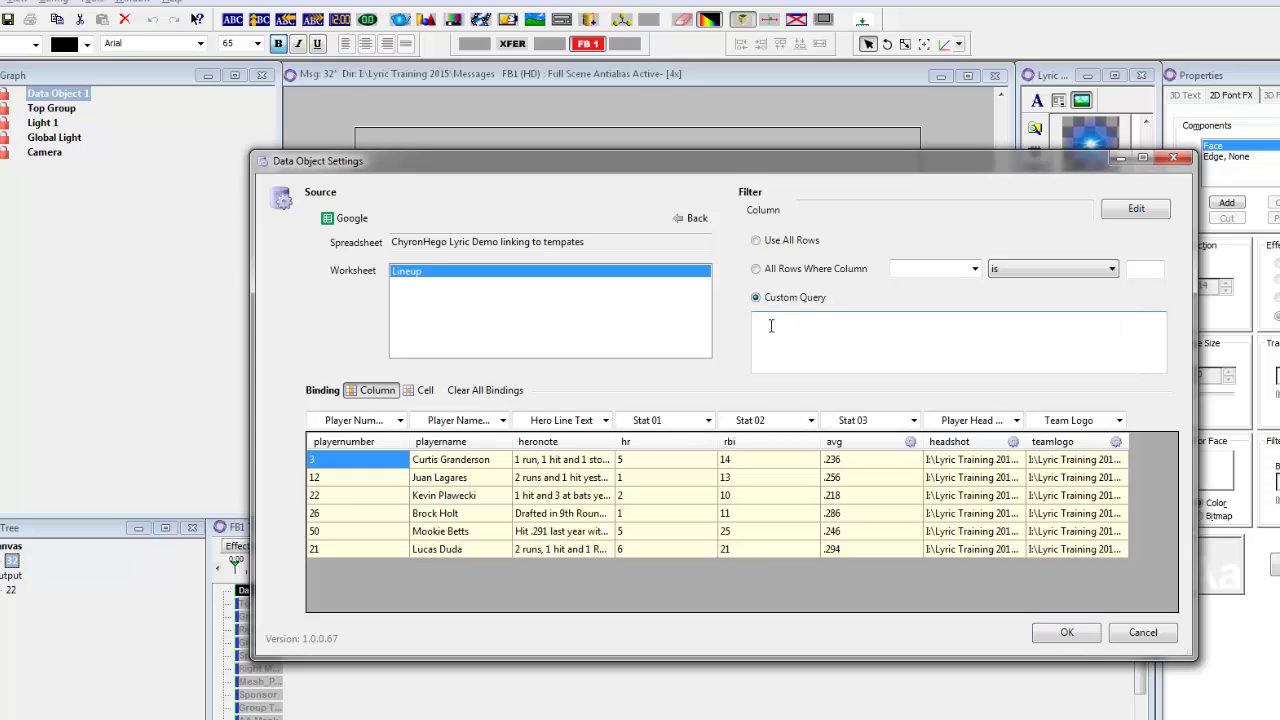
key("ctrl+v")
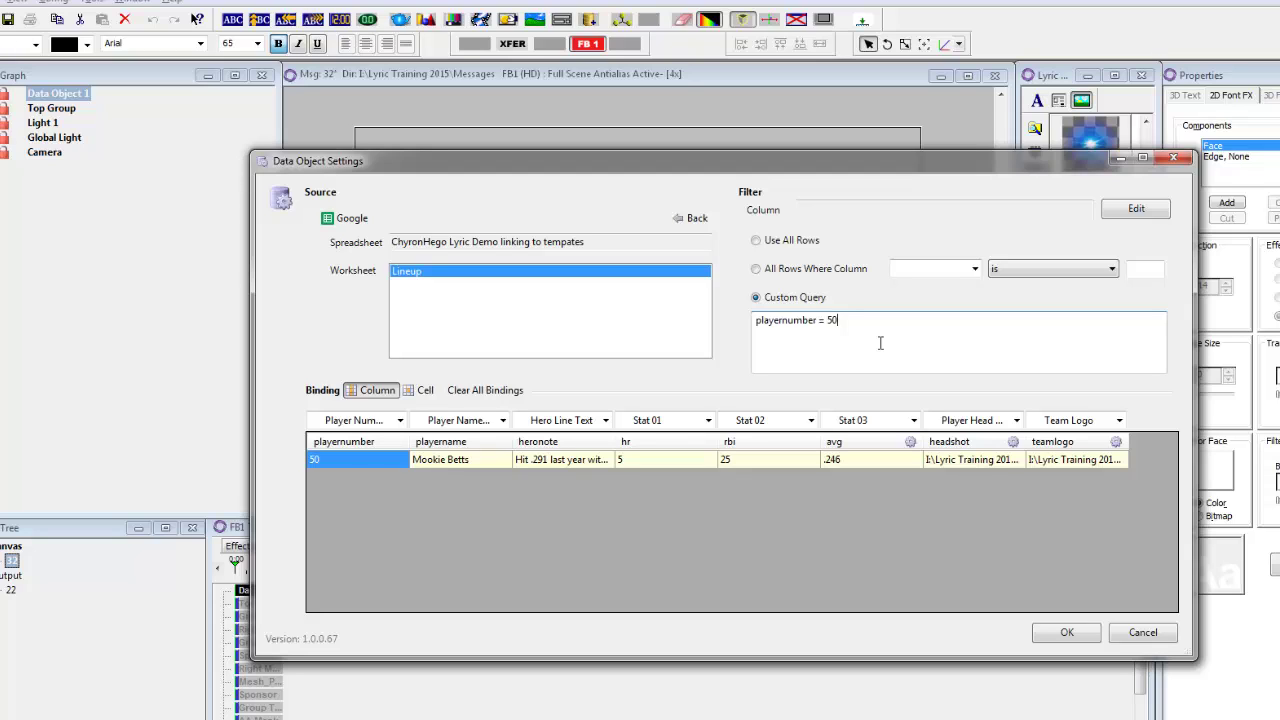
left_click_drag(864, 320, 694, 320)
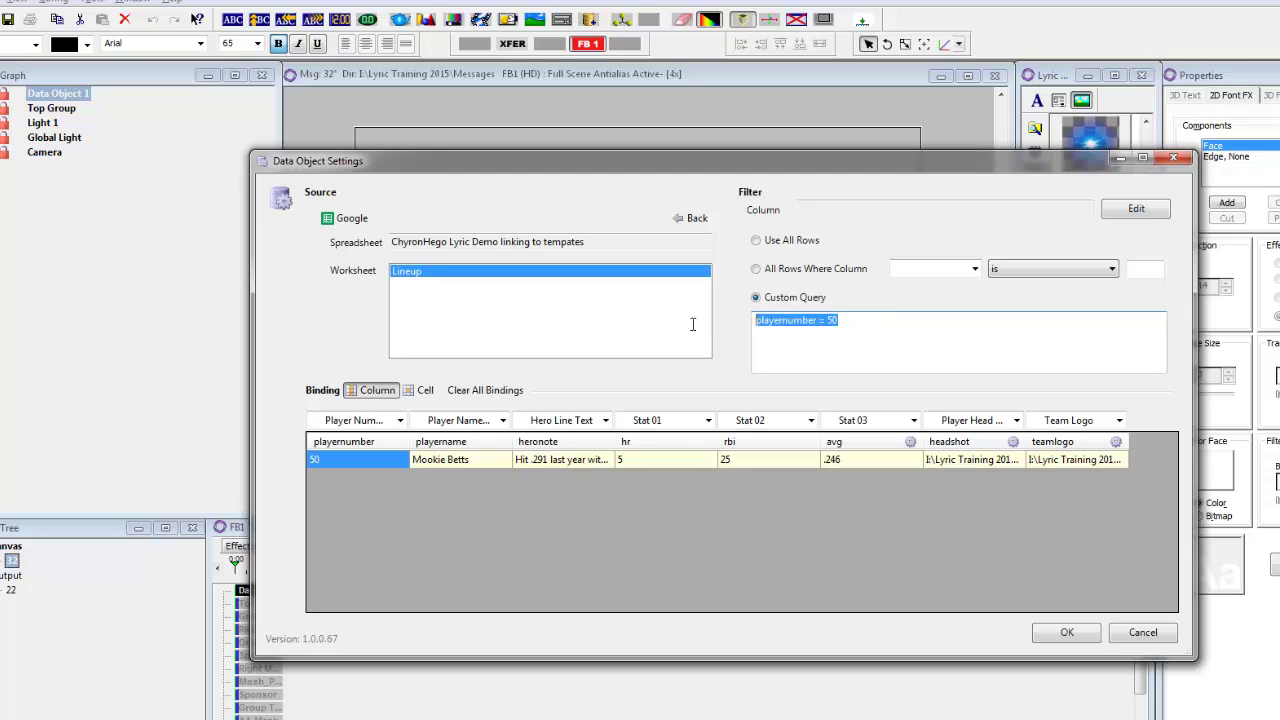
left_click(846, 320)
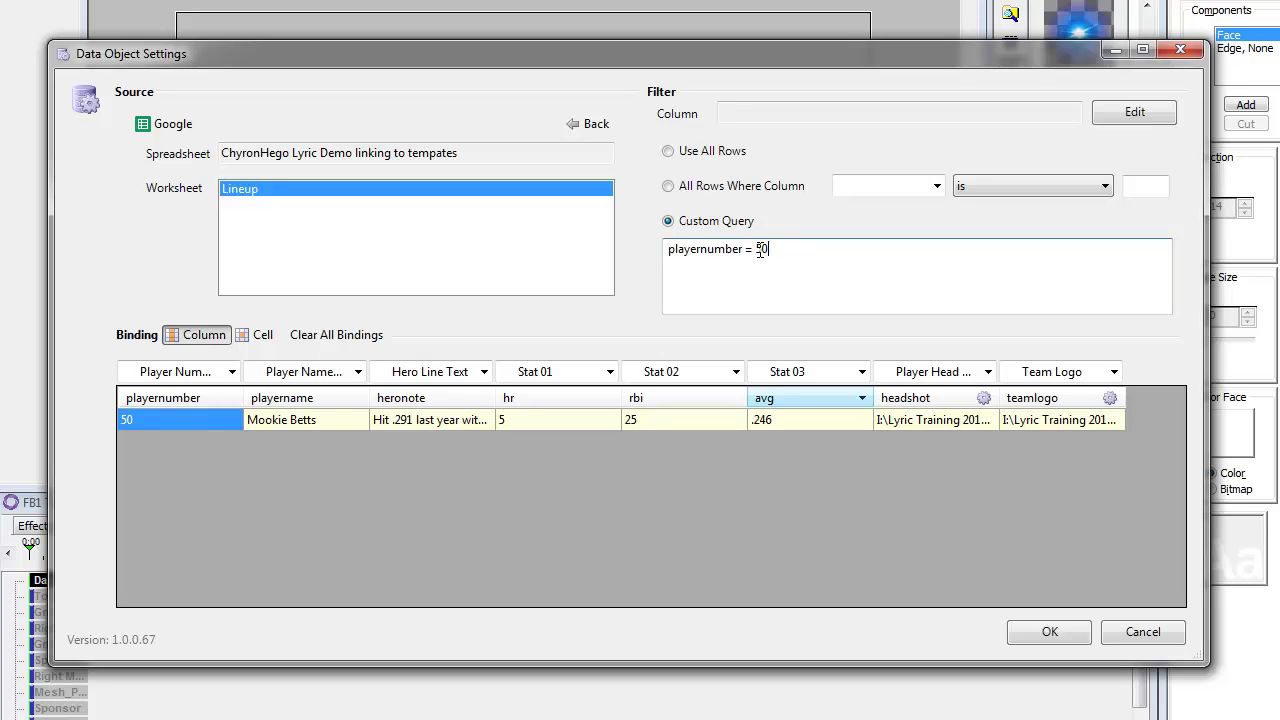
Step: Replace 50 with {scene::Baseball} in the query and select the full query text
double_click(760, 250)
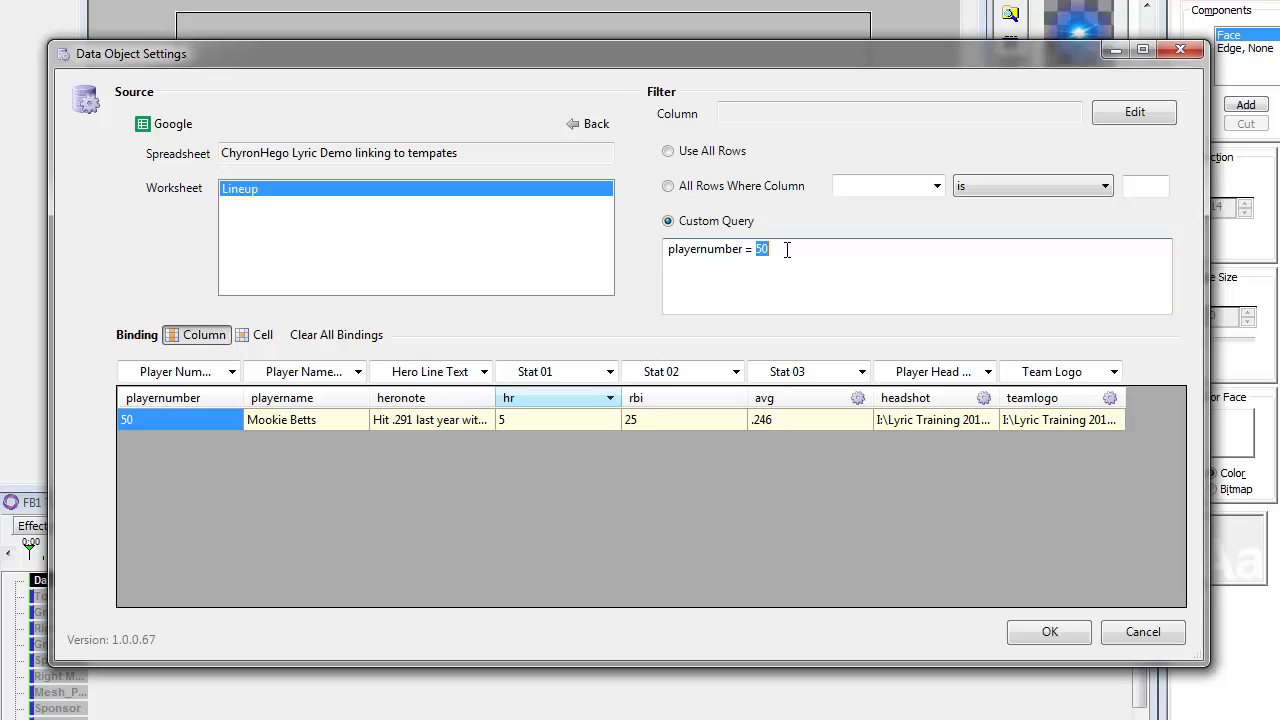
type("{")
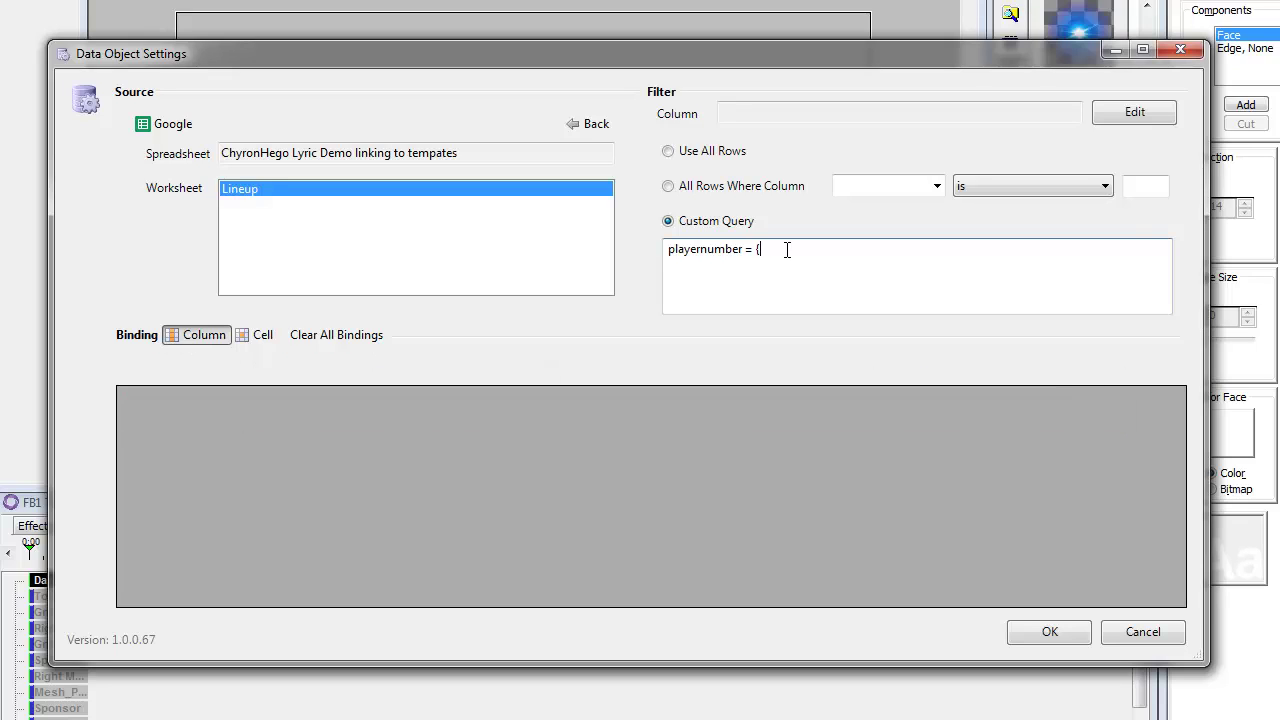
type("scene::")
type("Baseball")
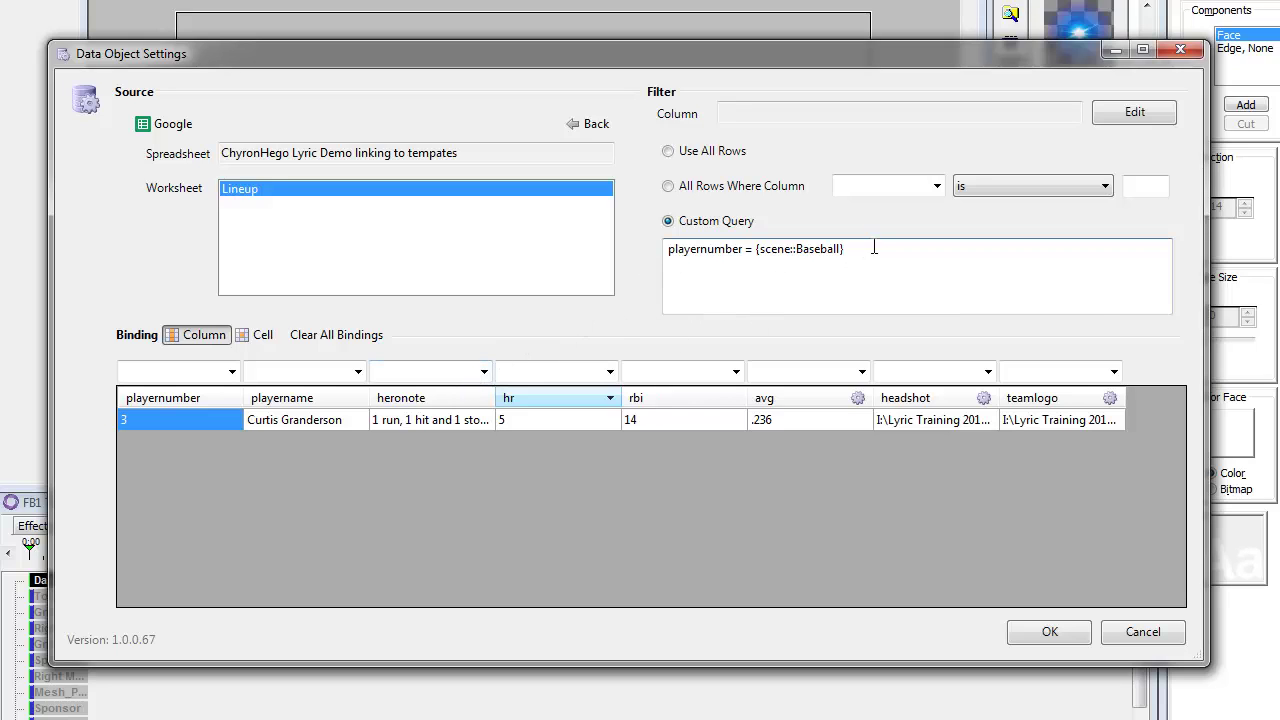
left_click_drag(874, 248, 670, 250)
key("ctrl+c")
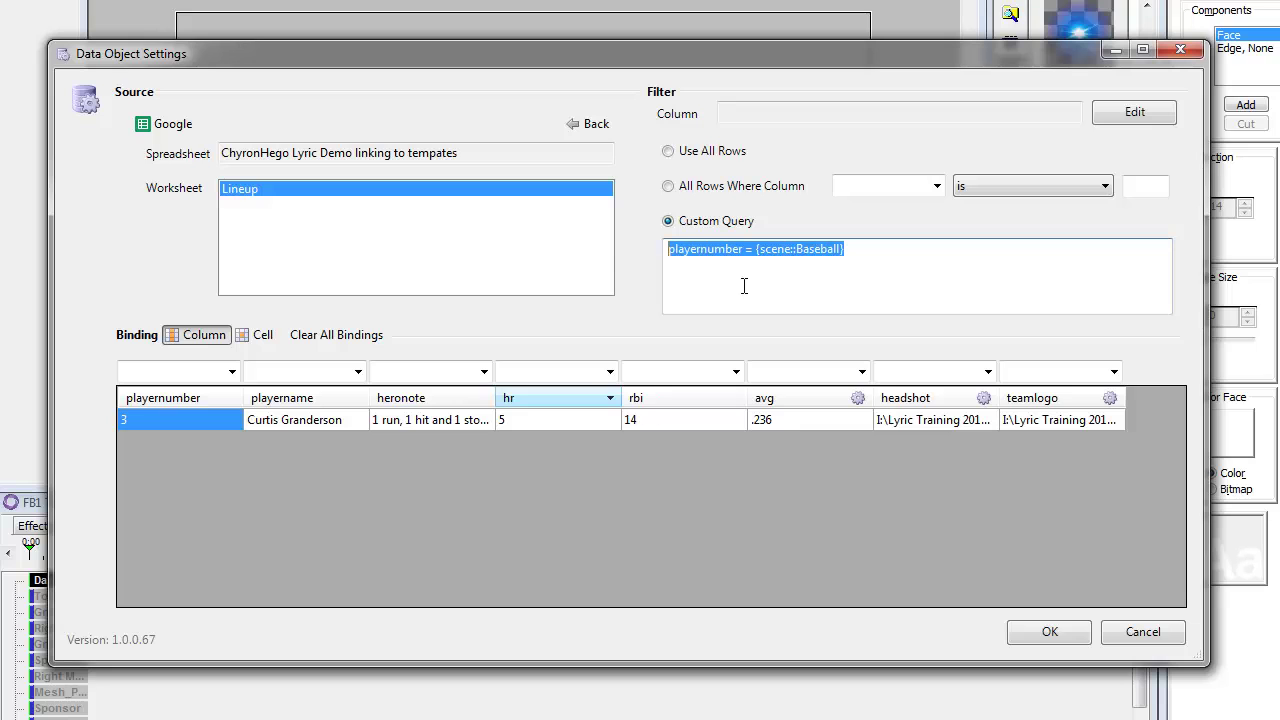
Step: Reselect Custom Query, paste playernumber = {scene::Baseball} back in, and confirm the settings
left_click(1140, 633)
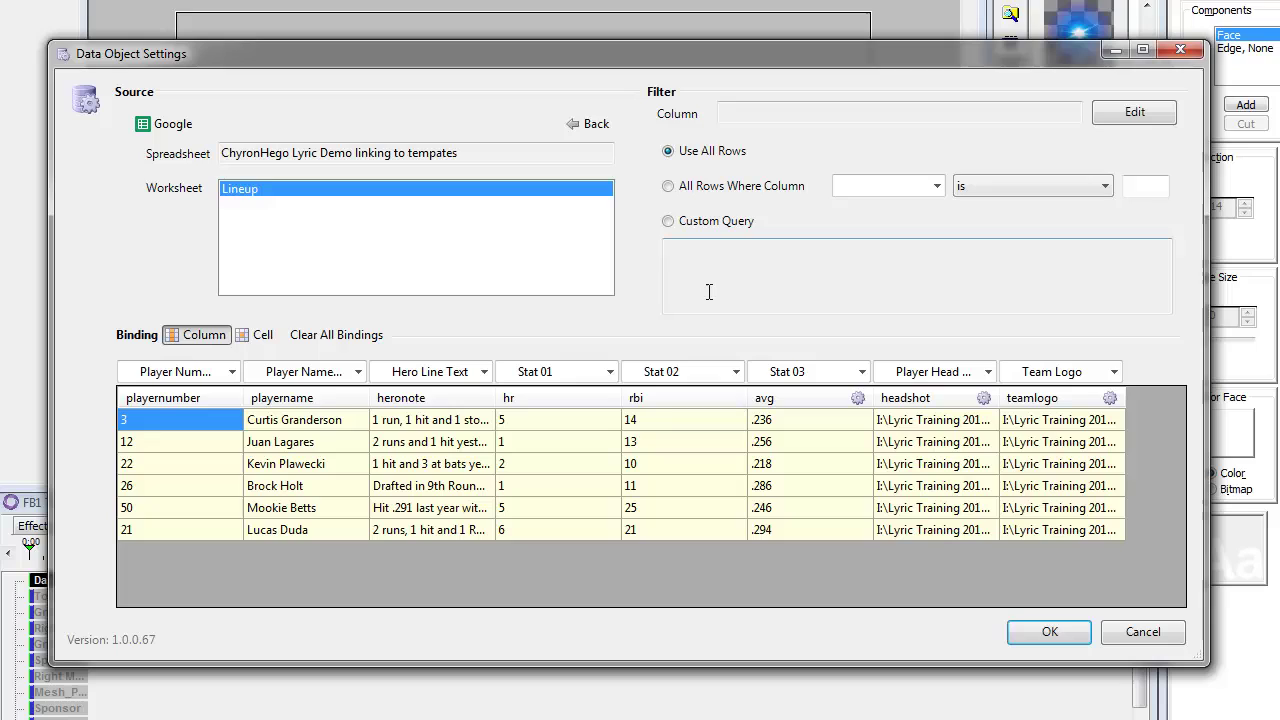
left_click(669, 221)
left_click(672, 248)
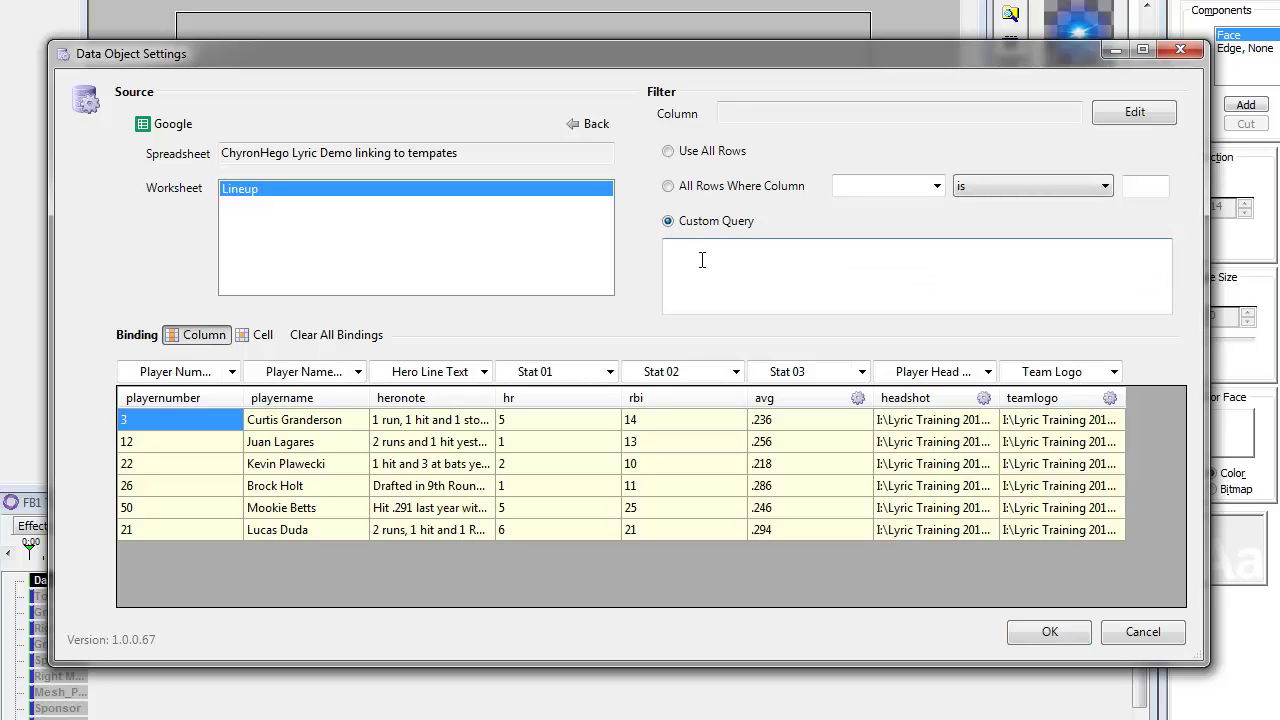
key("ctrl+v")
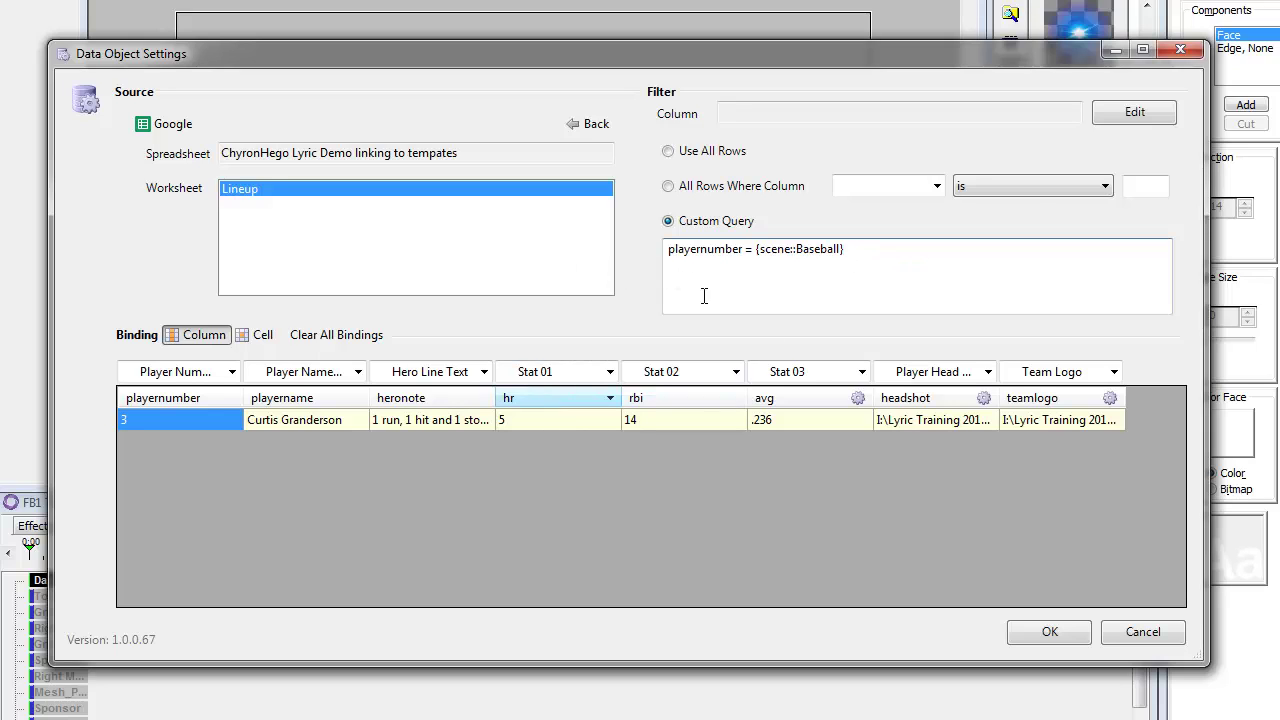
left_click(1052, 630)
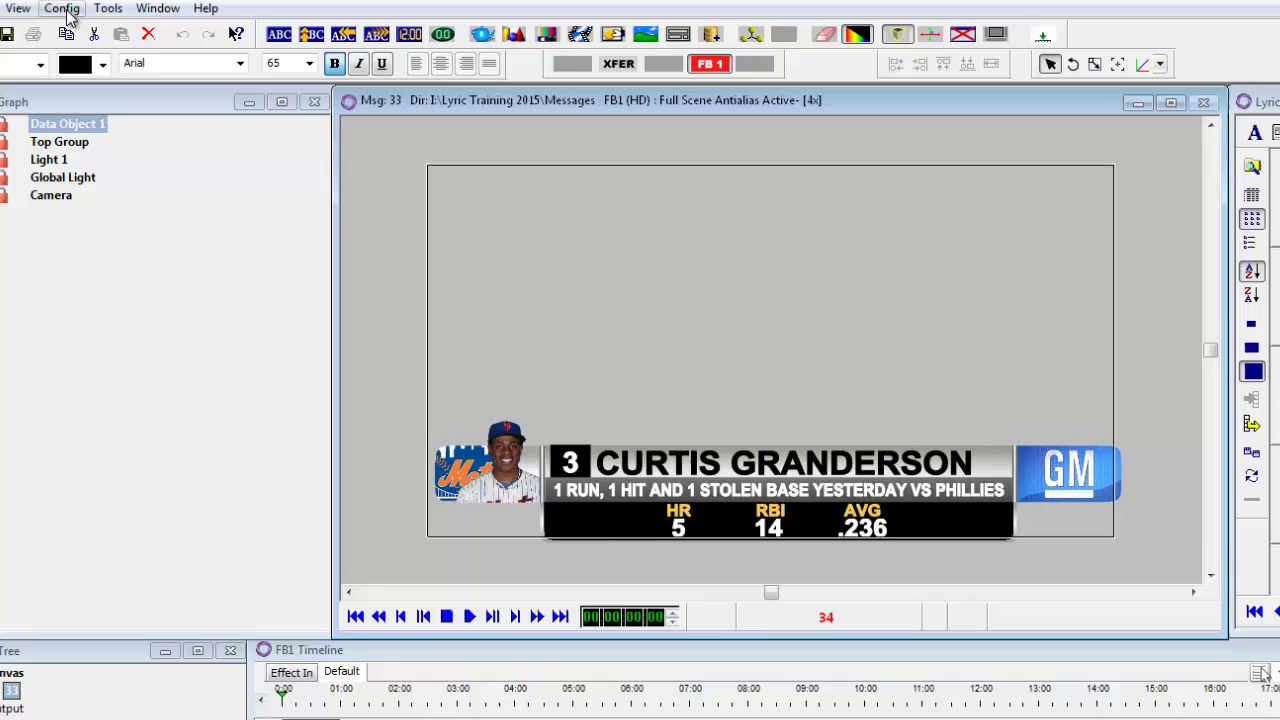
Step: Open Config > Parameters List and review its Scene and Application parameter tabs
left_click(92, 27)
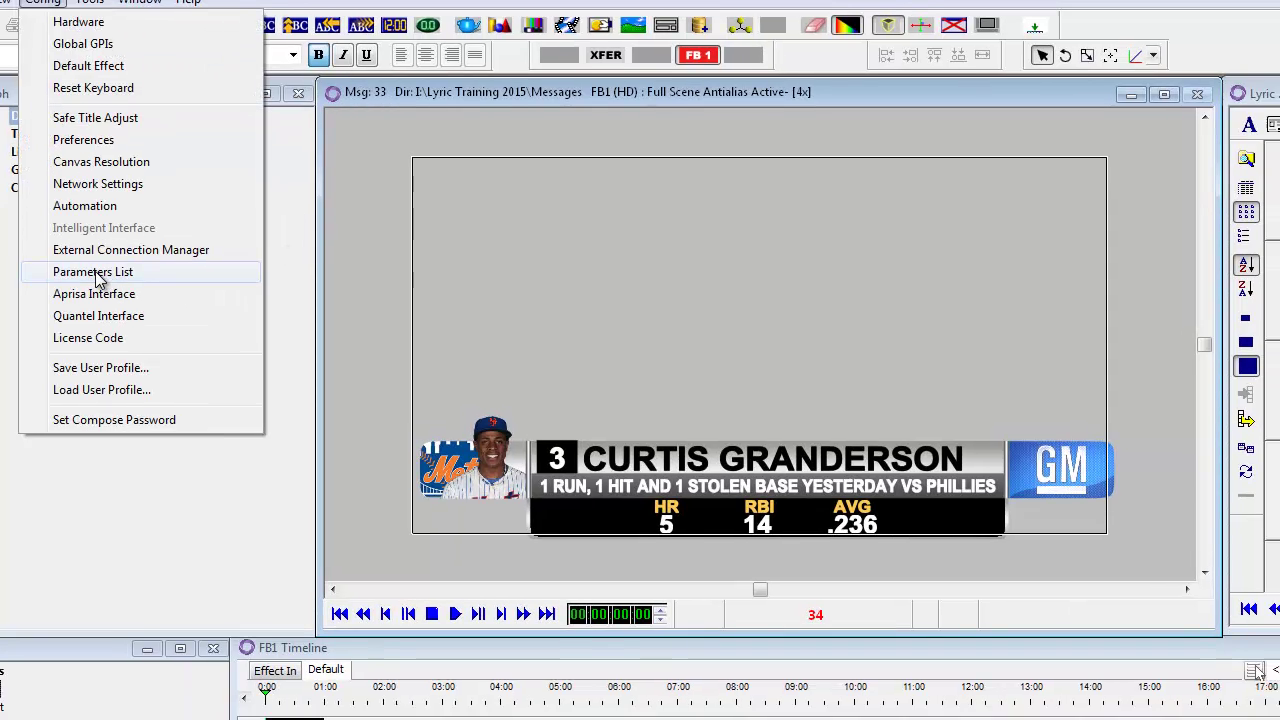
left_click(97, 273)
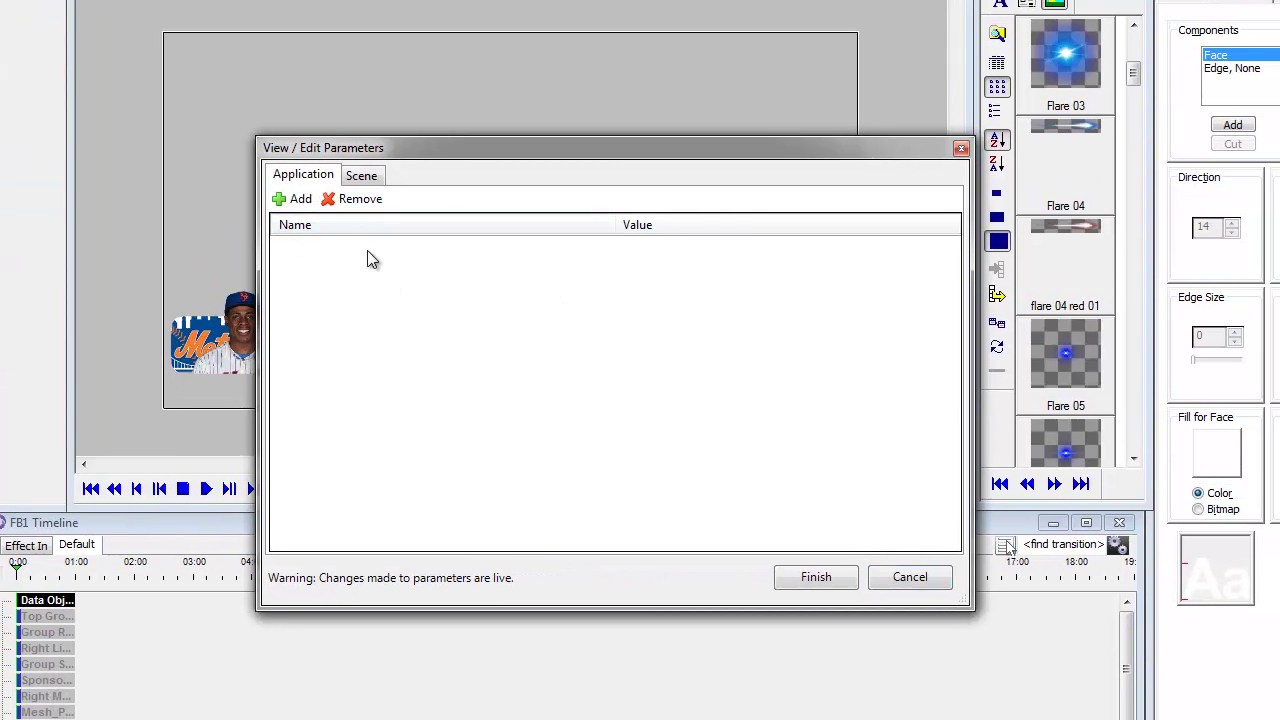
left_click(364, 176)
left_click(361, 176)
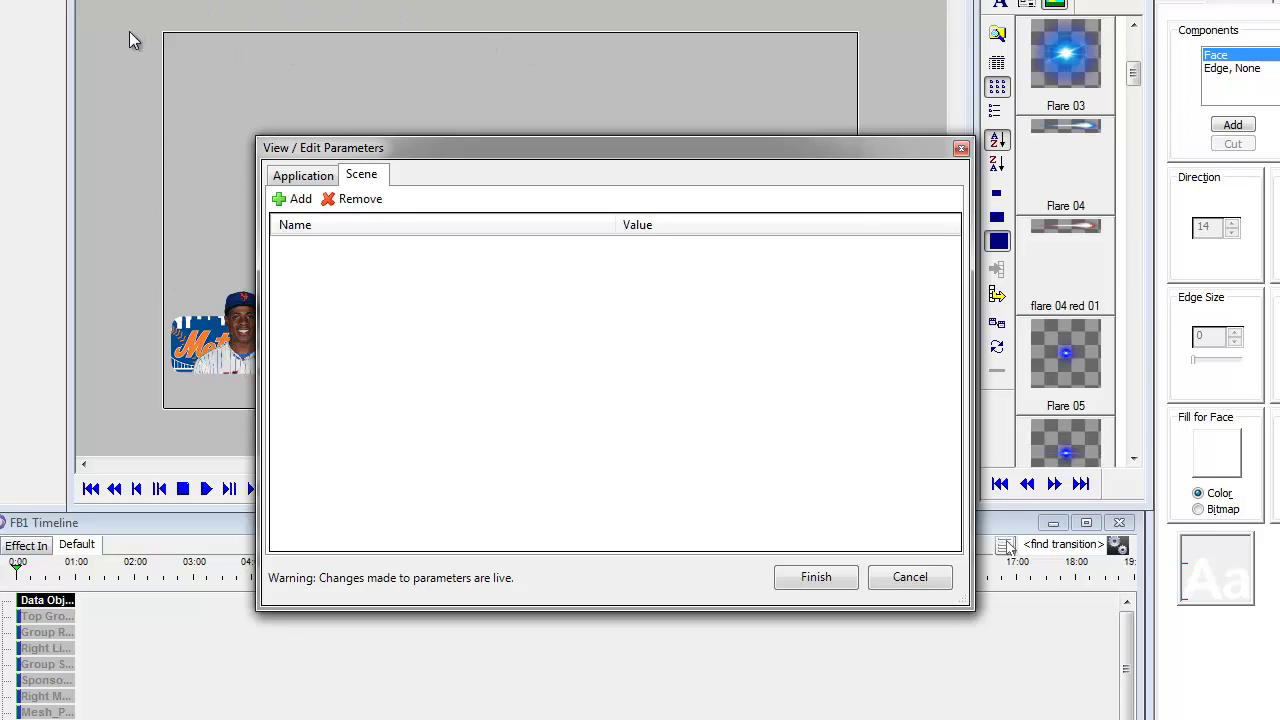
left_click(314, 183)
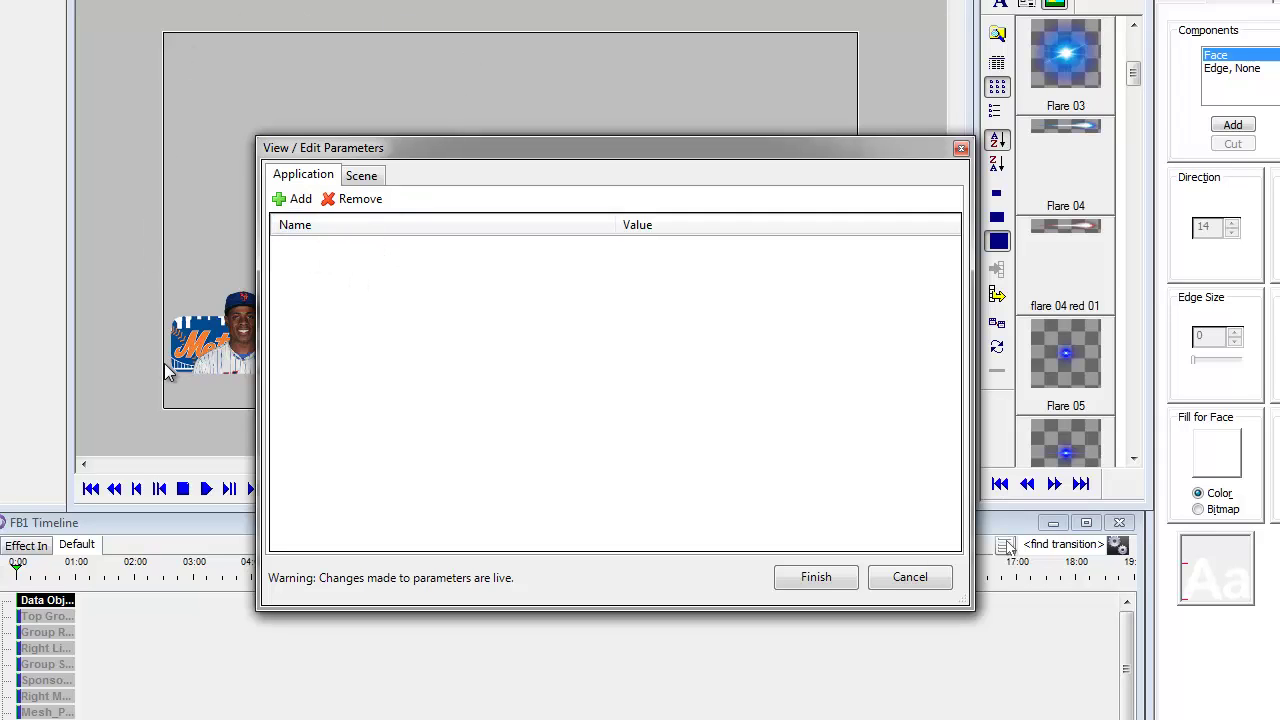
Step: Add scene parameter Baseball with value 50 and update data fields to show Mookie Betts
left_click(372, 178)
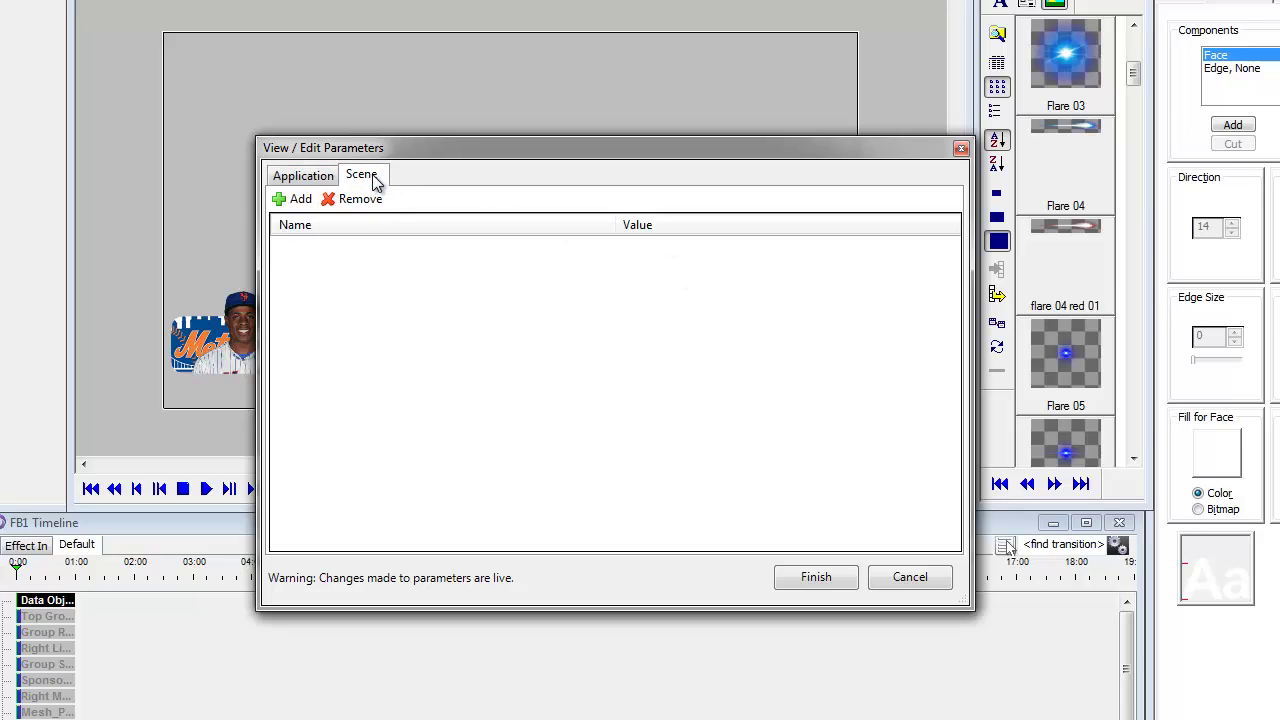
left_click(296, 200)
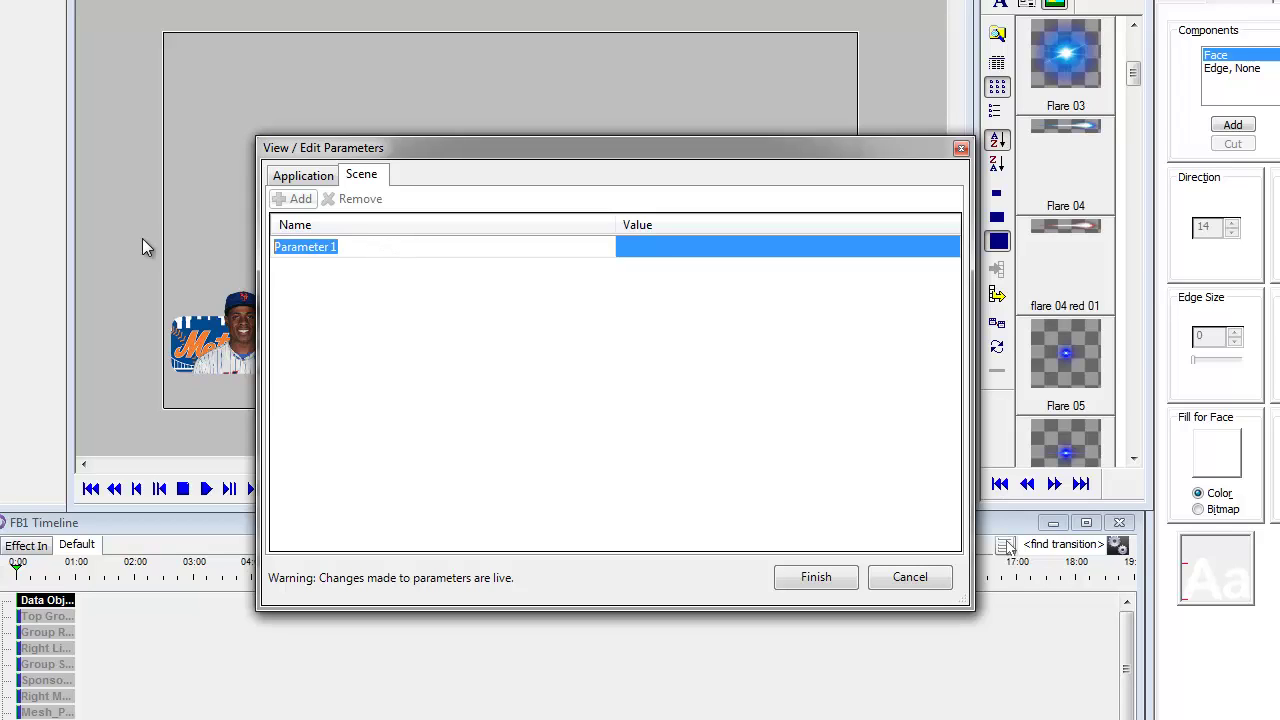
type("Baseballl")
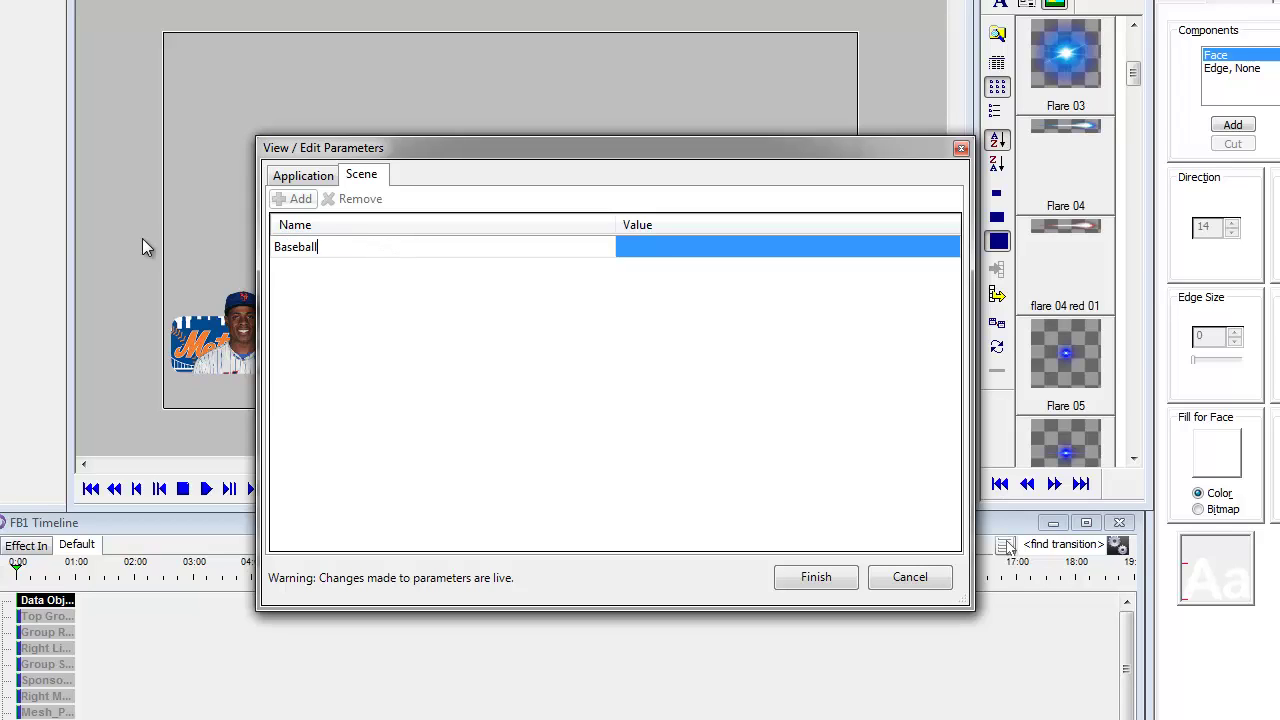
left_click(632, 248)
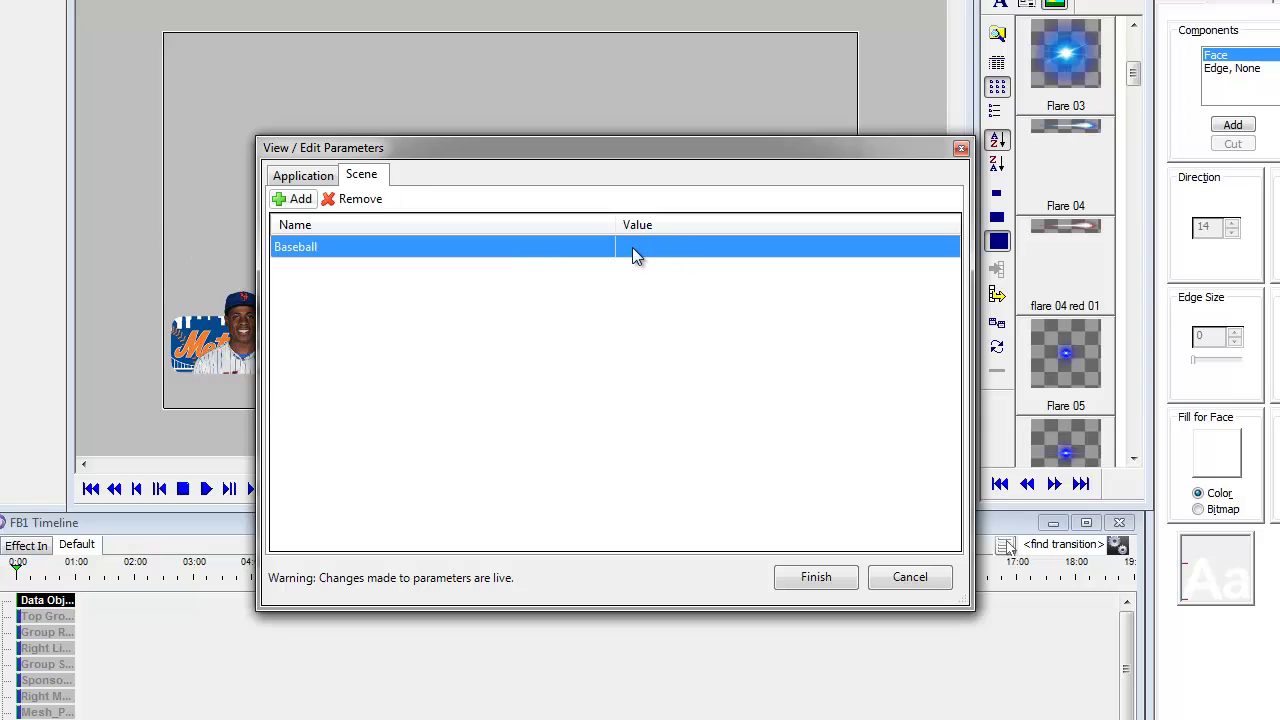
left_click(648, 253)
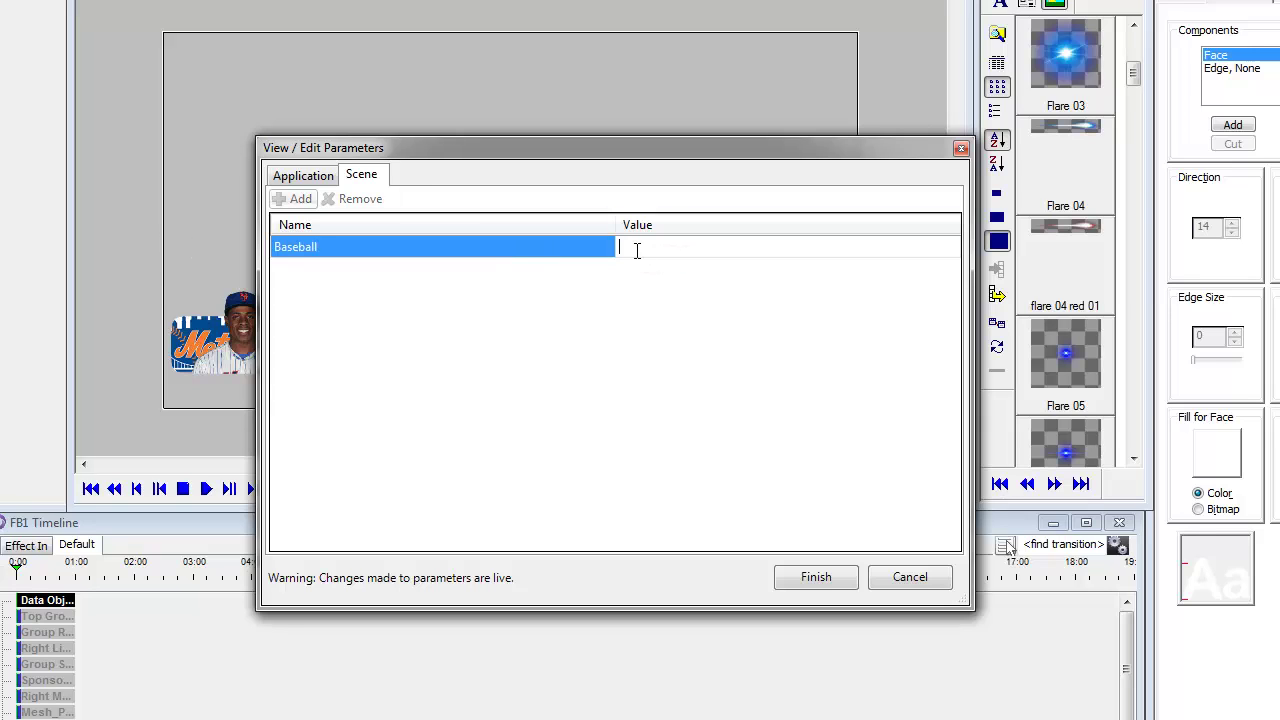
left_click_drag(579, 150, 856, 244)
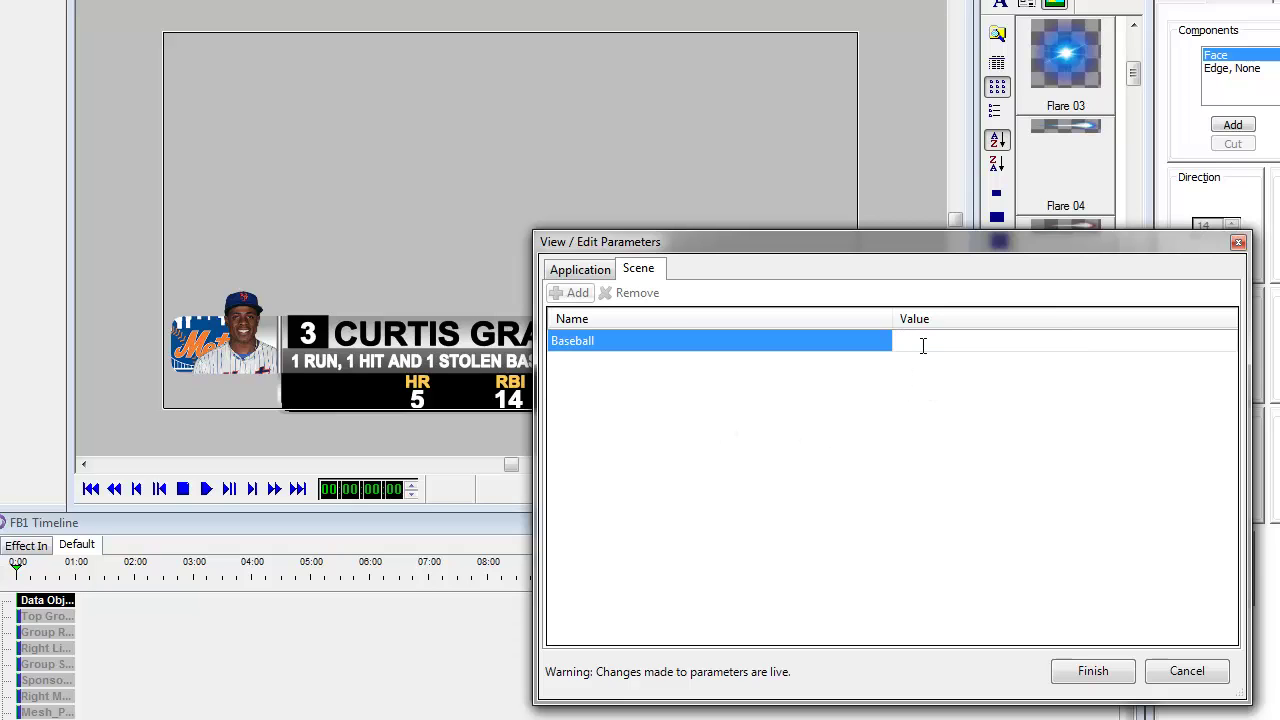
type("50")
left_click(1091, 672)
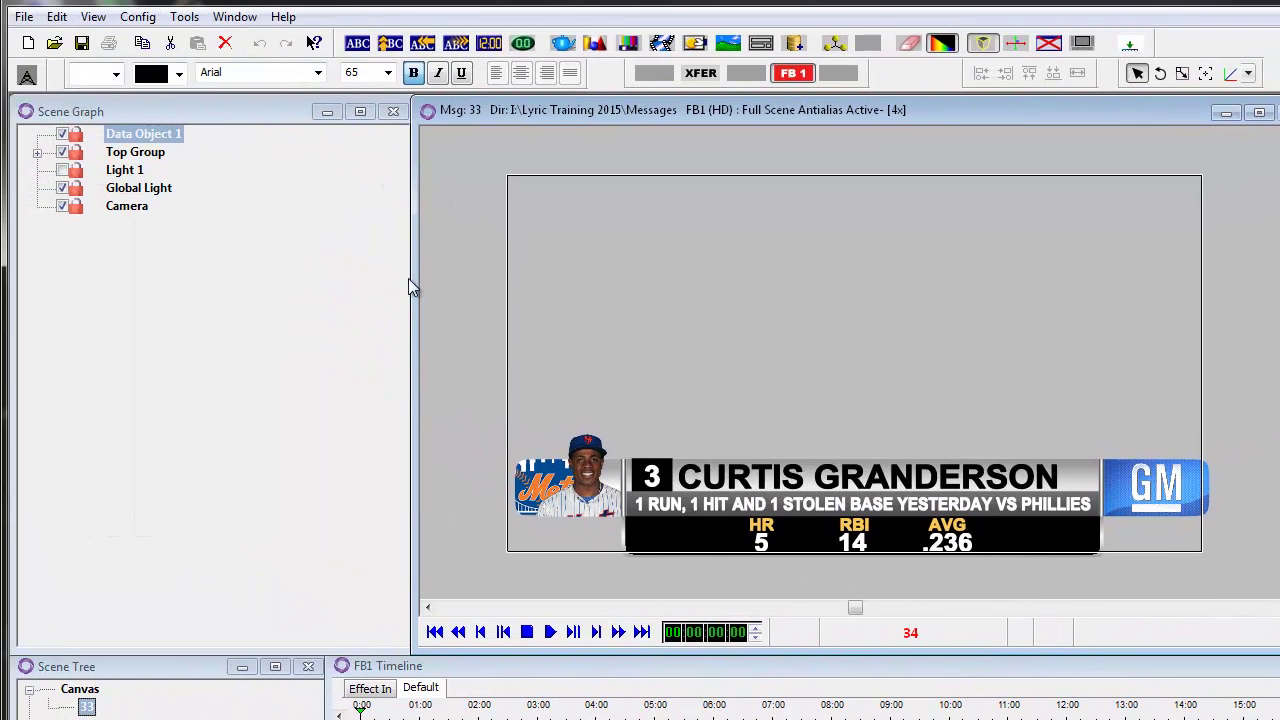
left_click(57, 17)
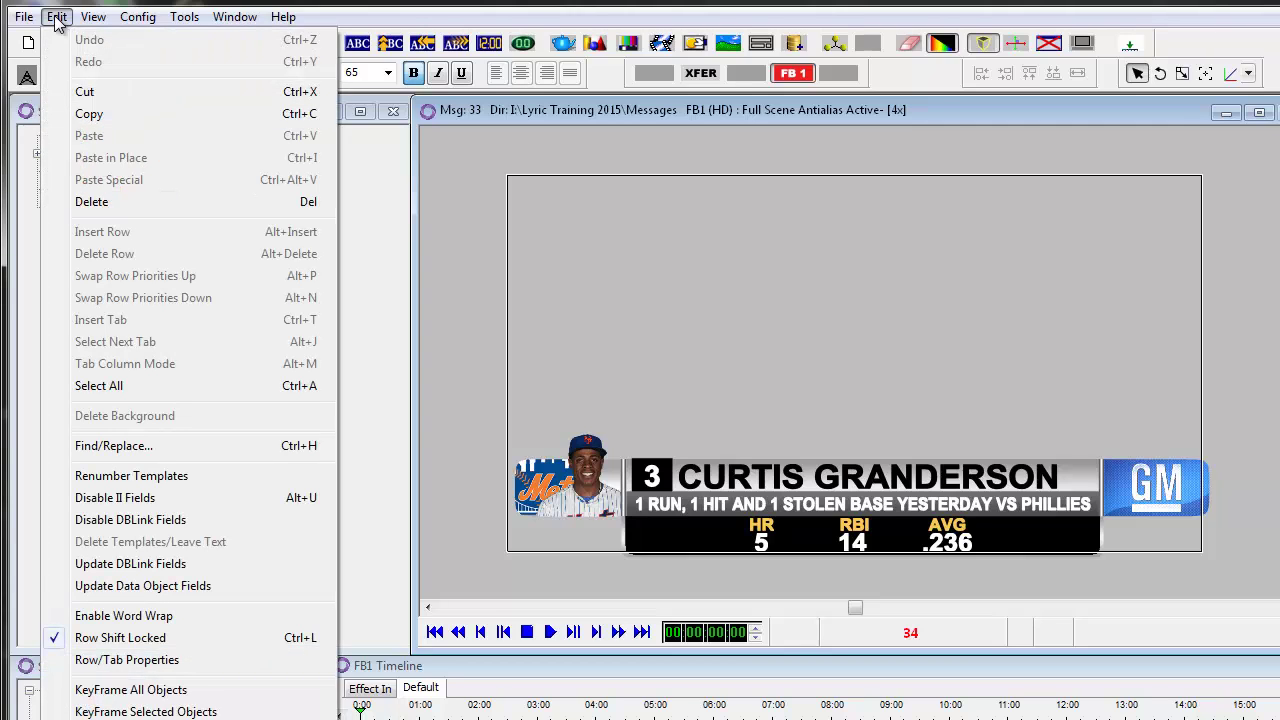
left_click(136, 586)
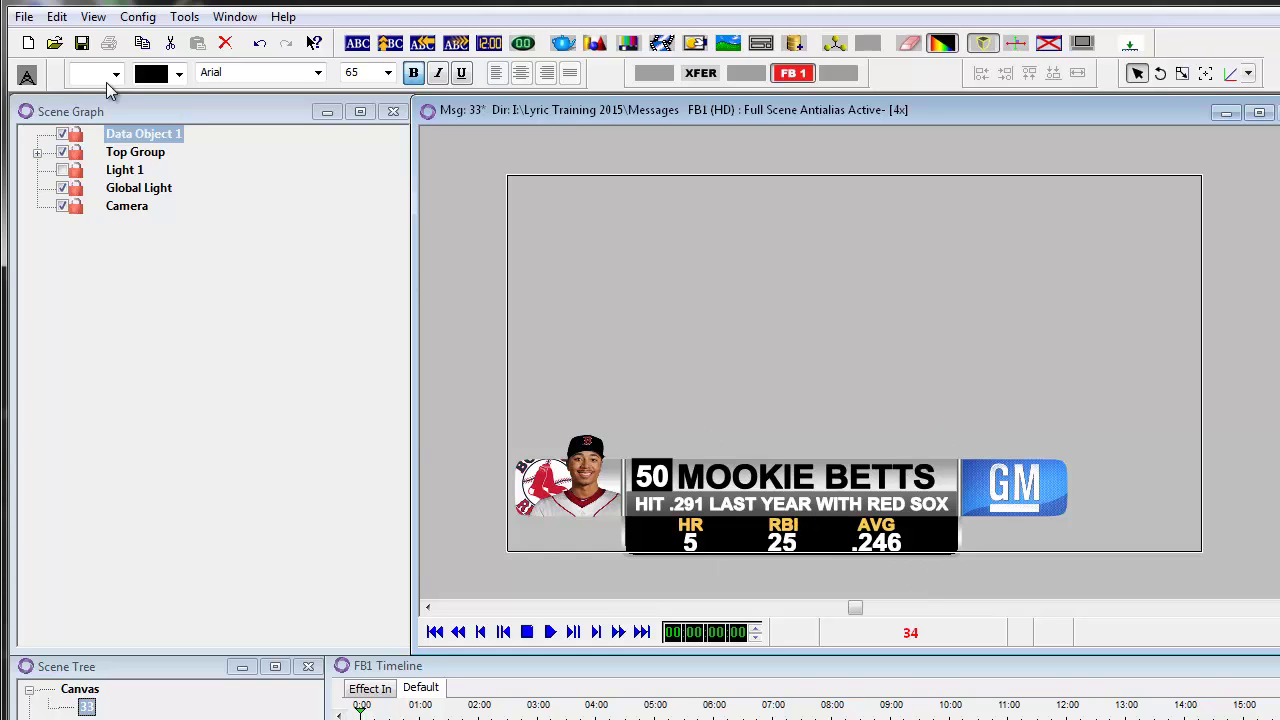
Step: Change the Baseball scene parameter to 21 and update data object fields to show player 21
left_click(140, 18)
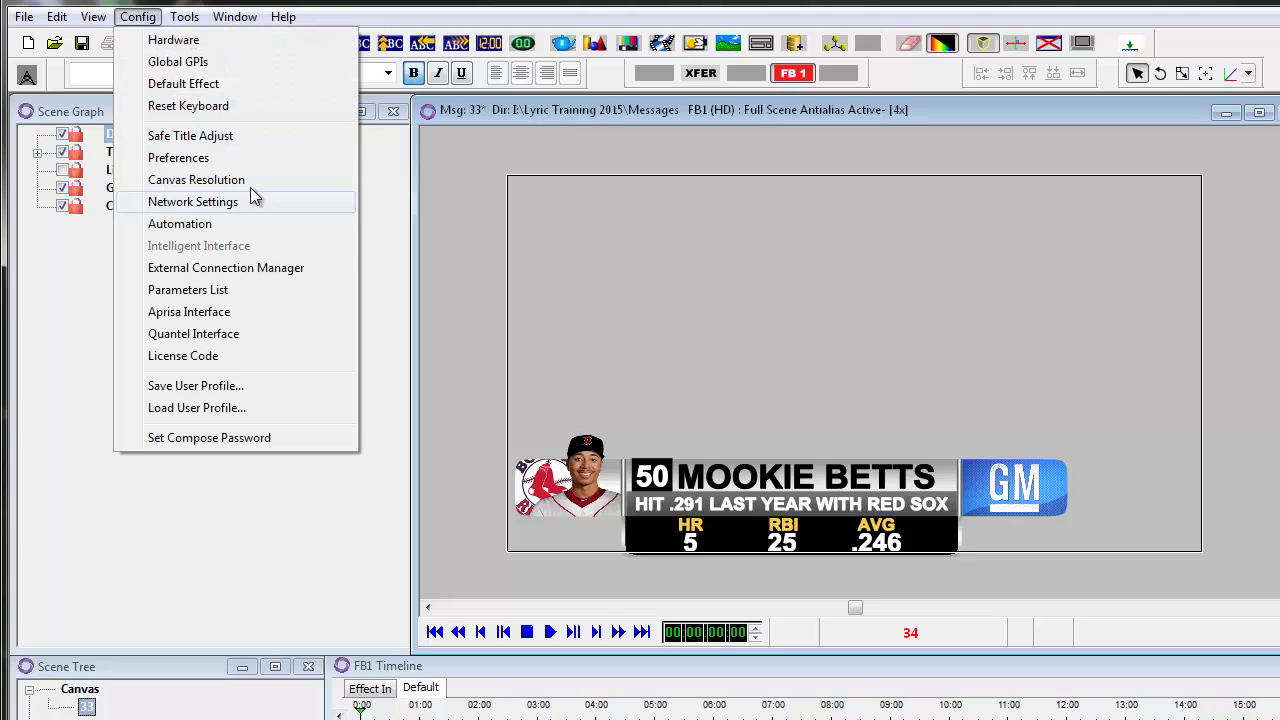
left_click(221, 296)
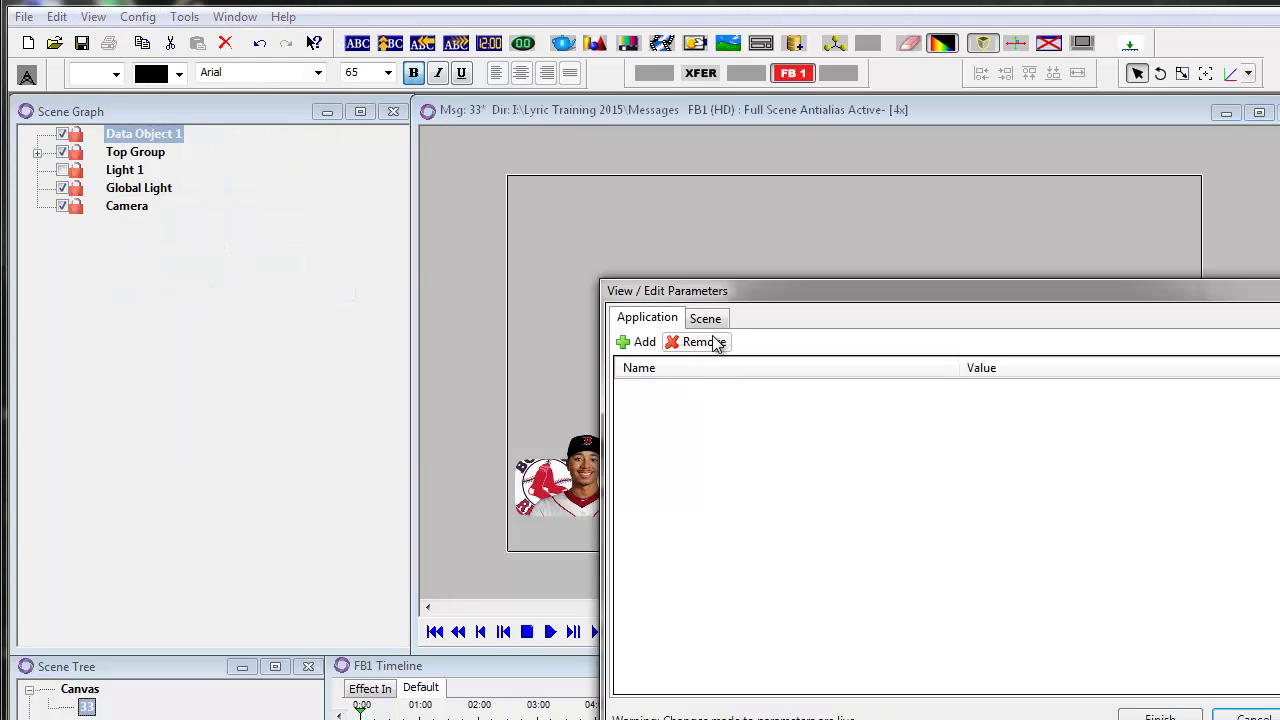
left_click(705, 318)
left_click(993, 390)
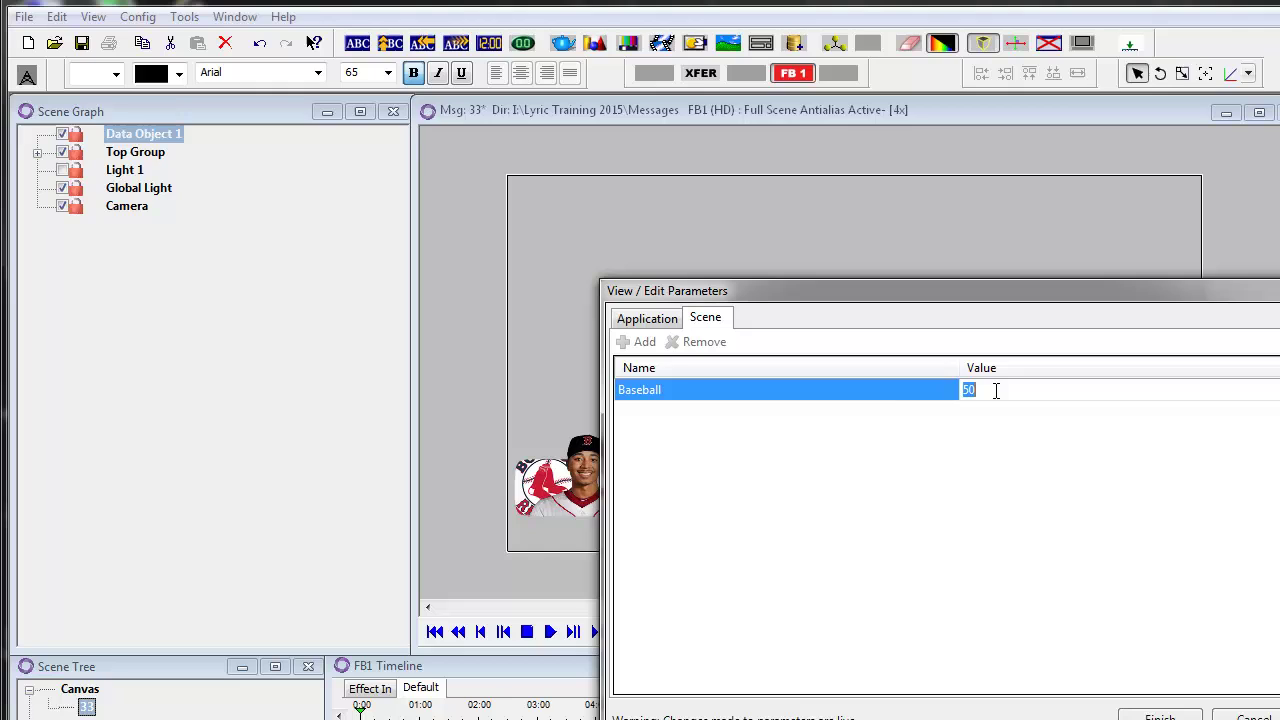
type("21")
key("Return")
left_click(57, 17)
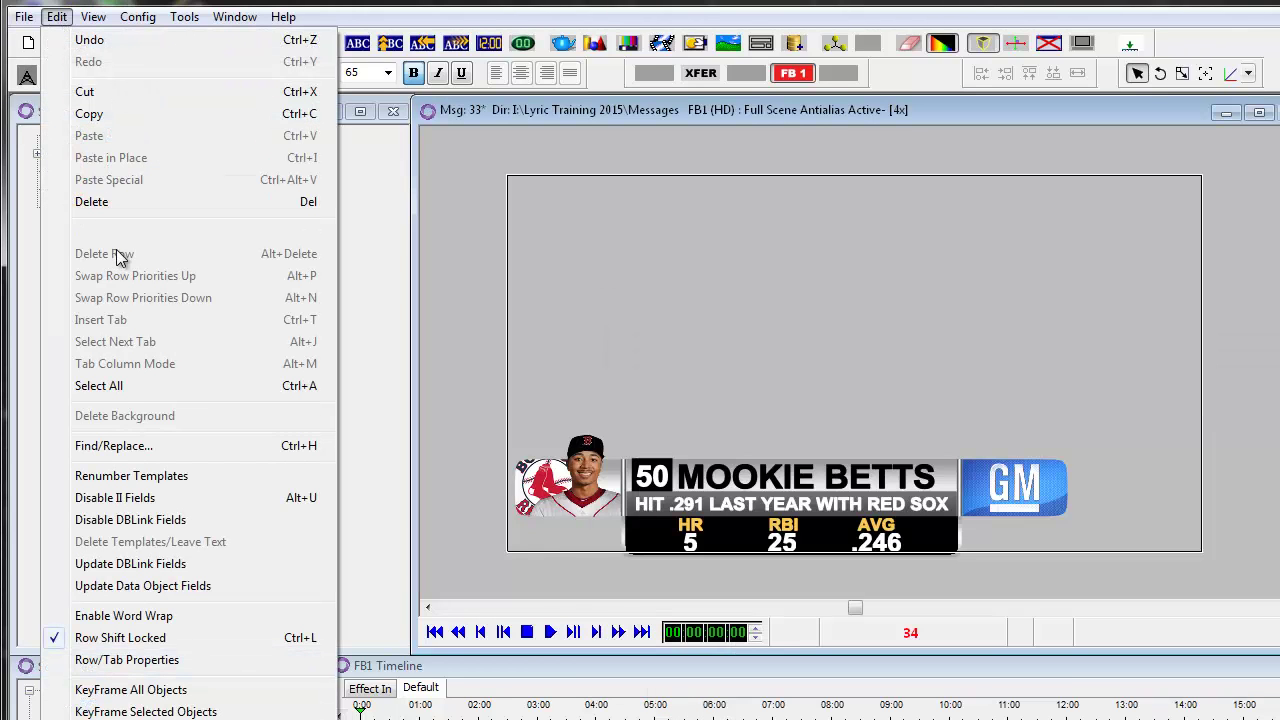
left_click(178, 590)
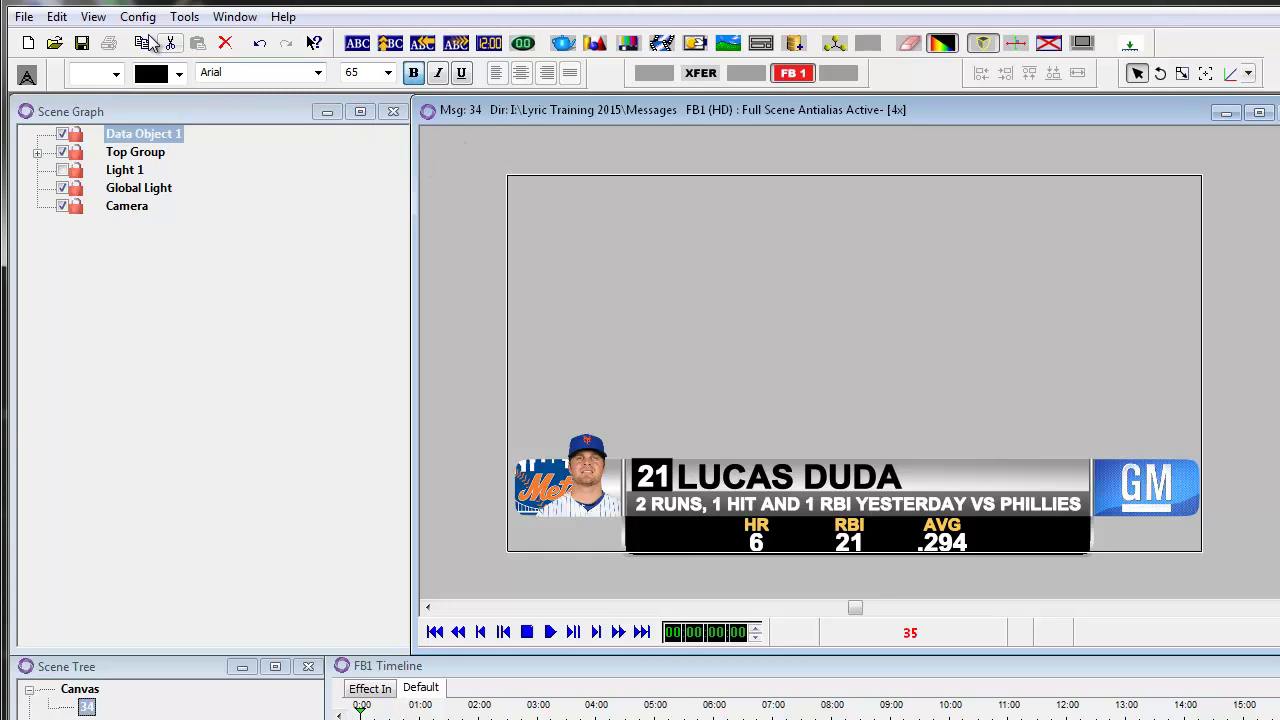
left_click(56, 17)
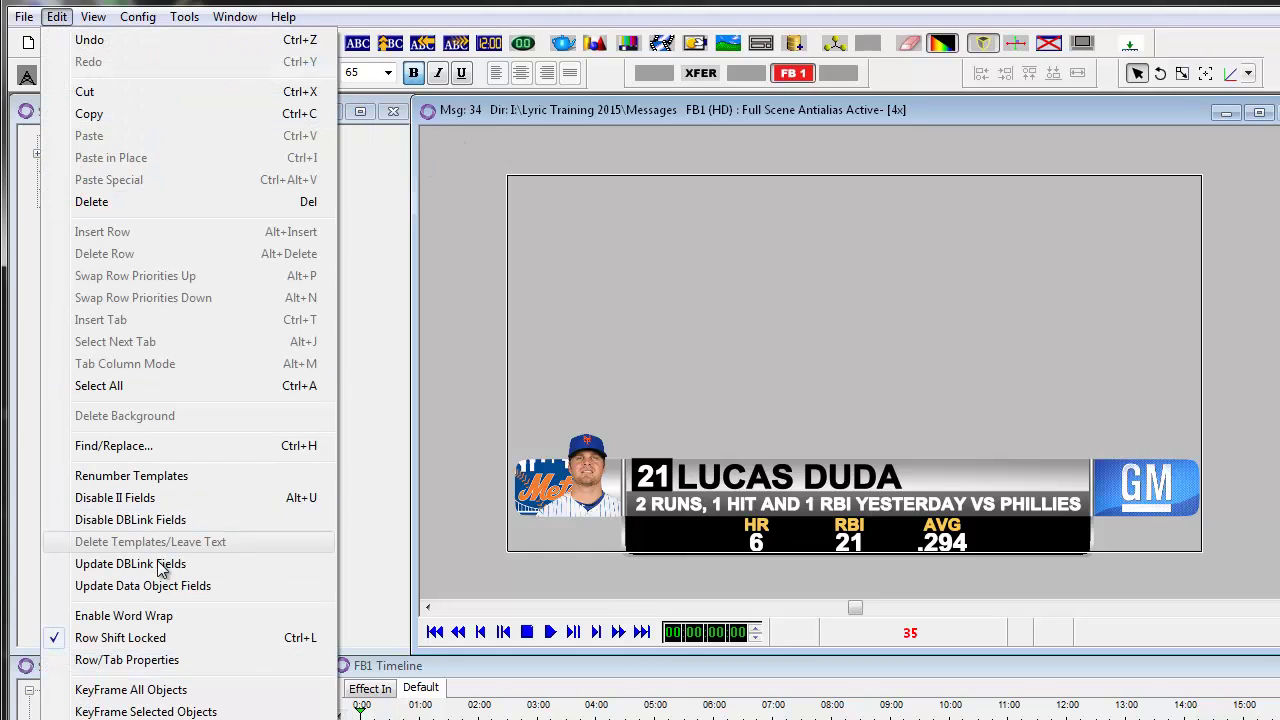
left_click(571, 112)
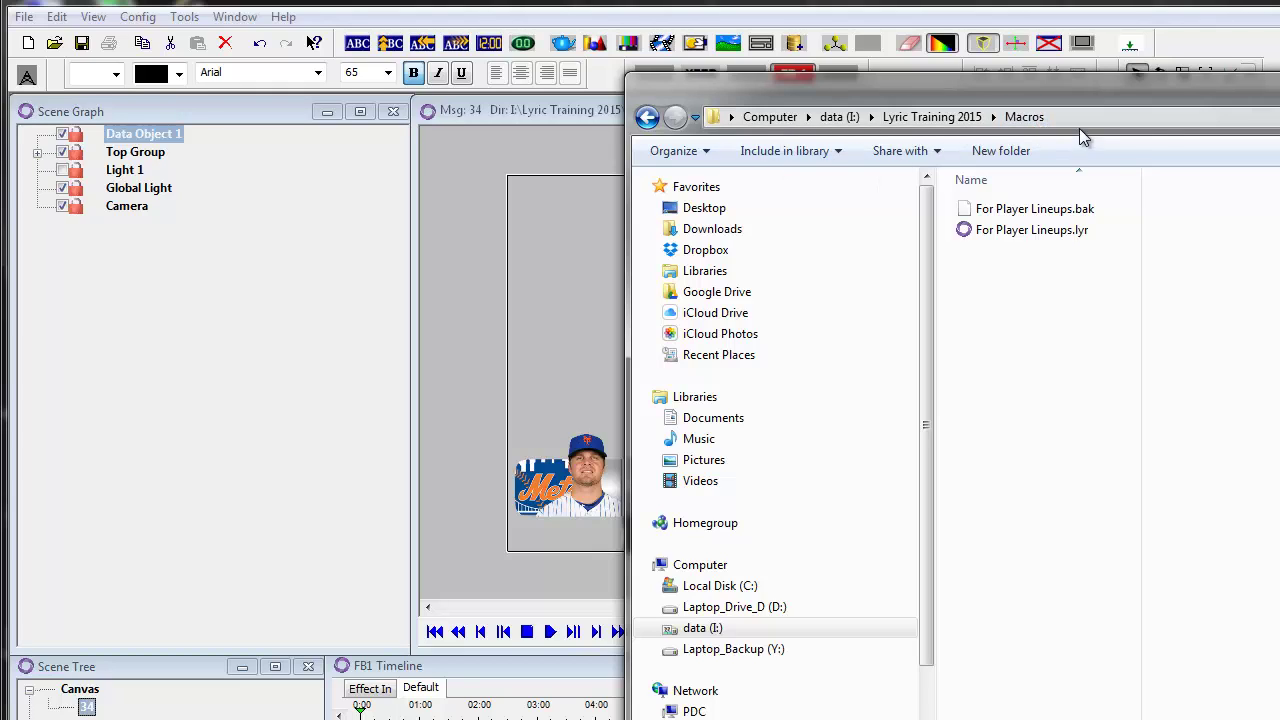
Step: Run For Player Lineups.lyr and dismiss its Baseball Player Number prompt without a value
double_click(1028, 232)
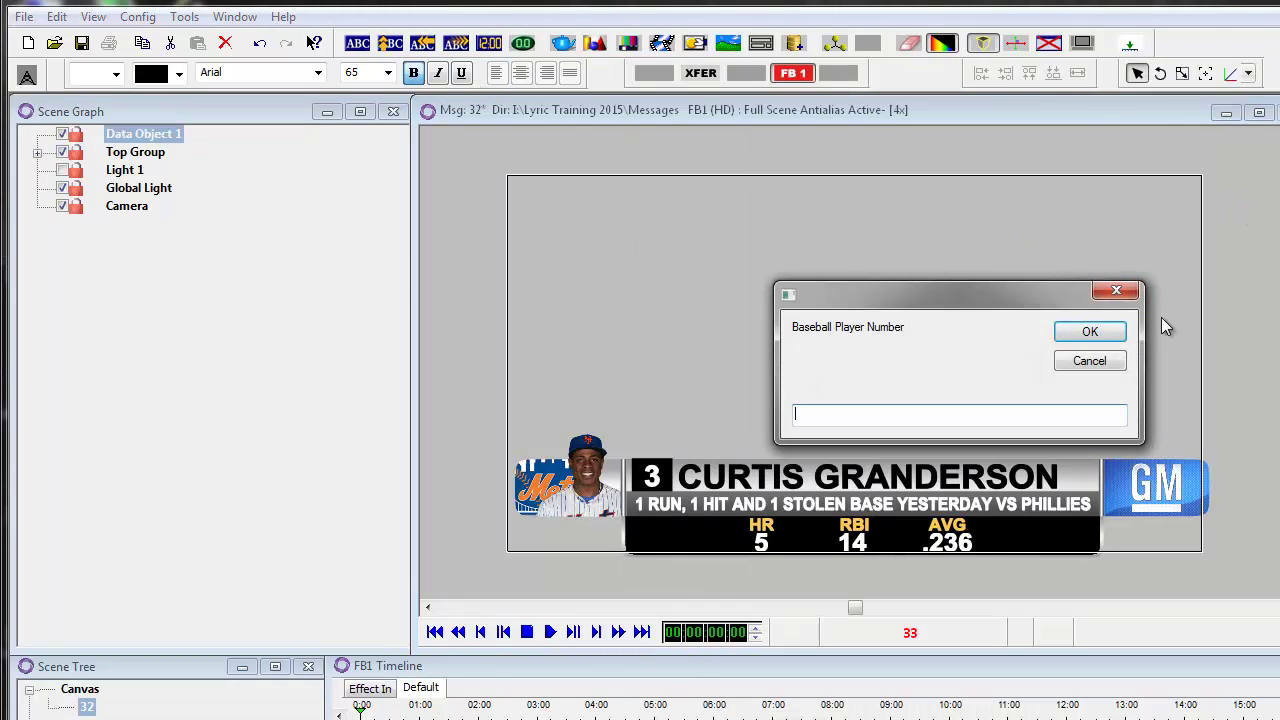
left_click(1116, 290)
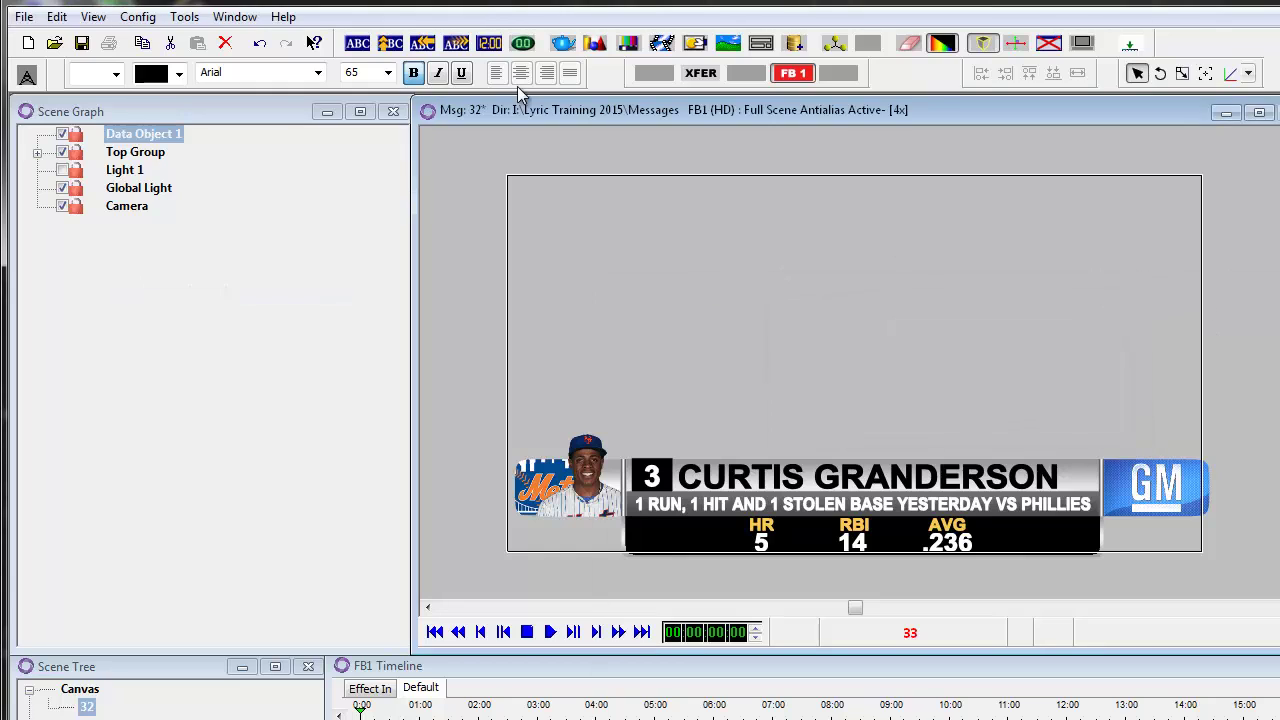
Step: Show the Macros panel on its Script tab and enlarge it to display Macro1's script
left_click(95, 18)
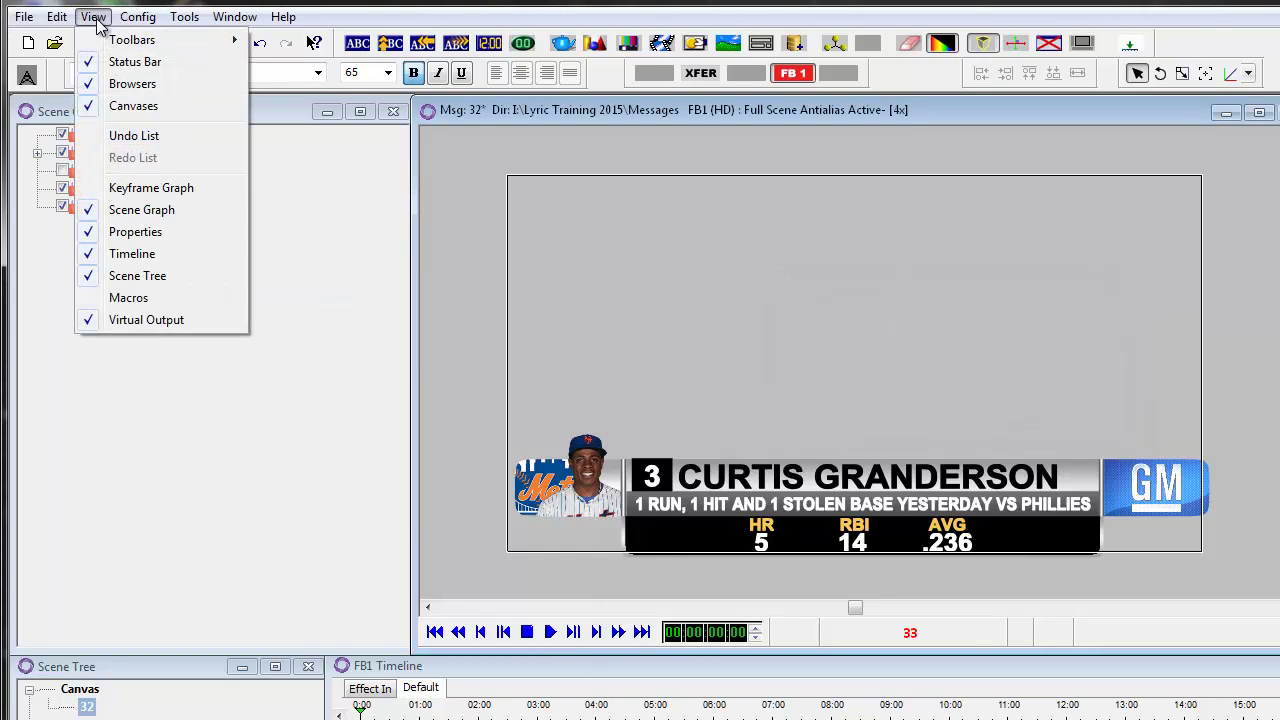
left_click(140, 298)
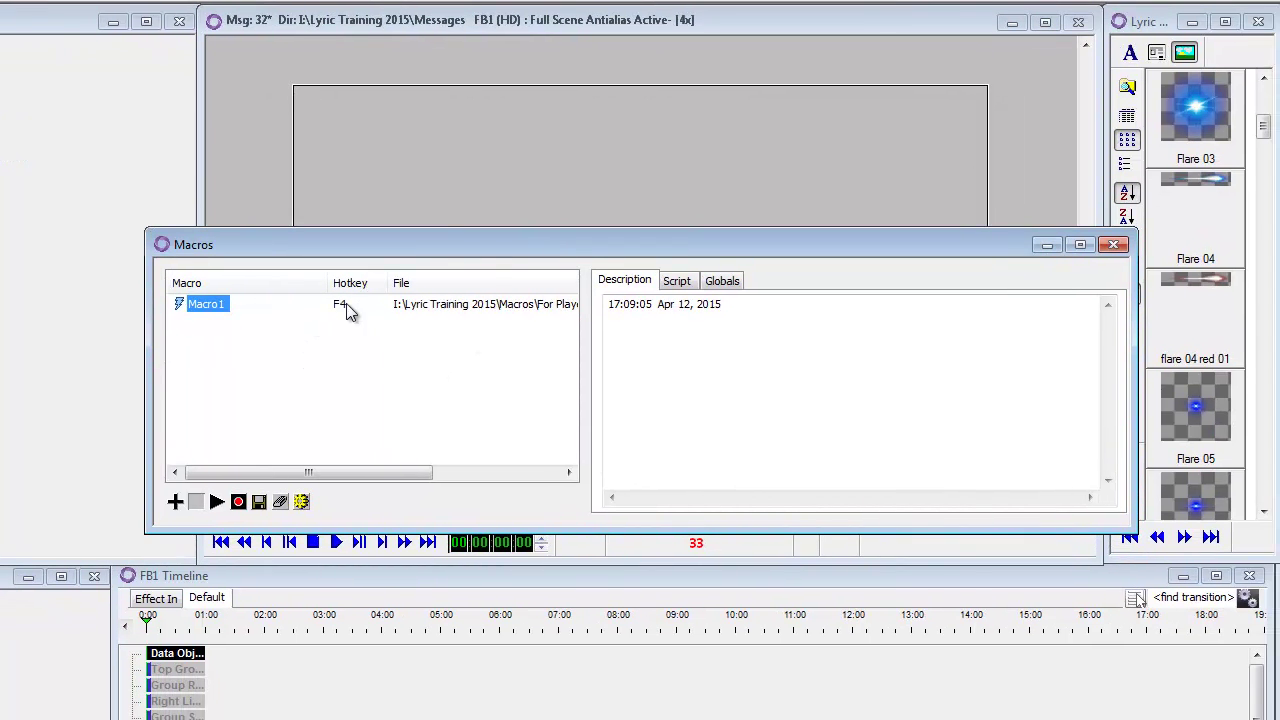
left_click(676, 281)
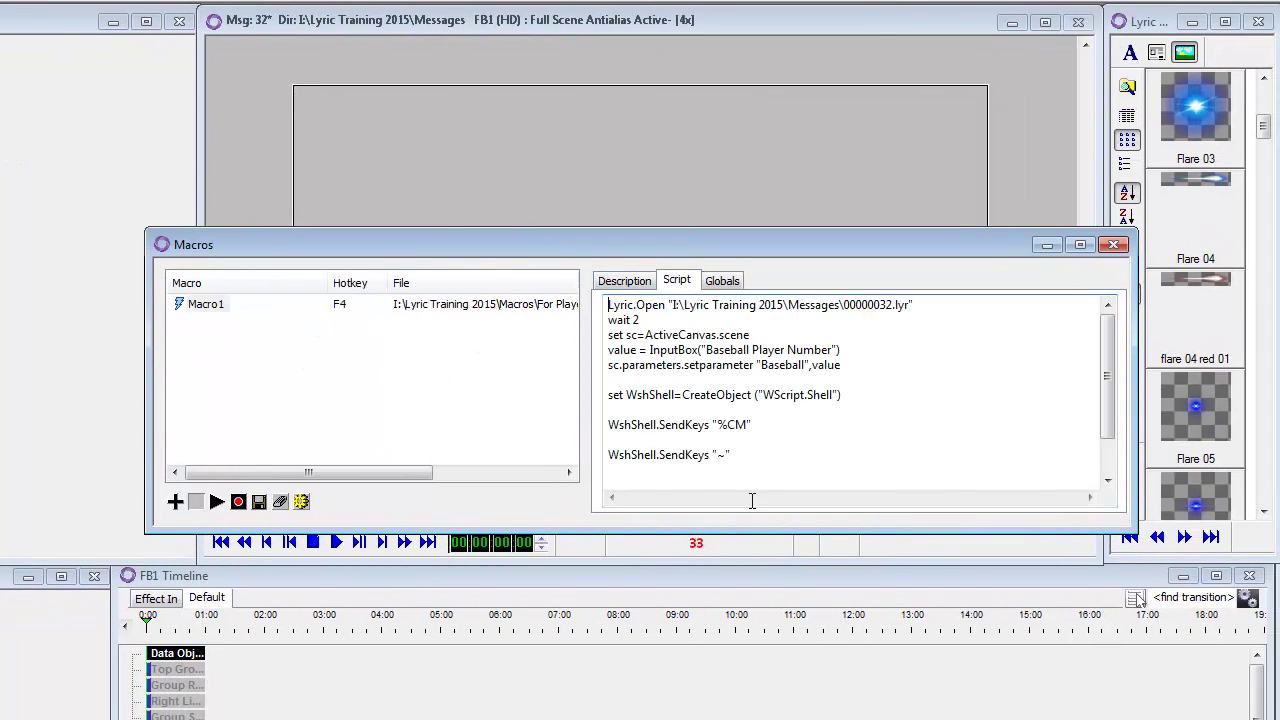
left_click_drag(742, 530, 756, 660)
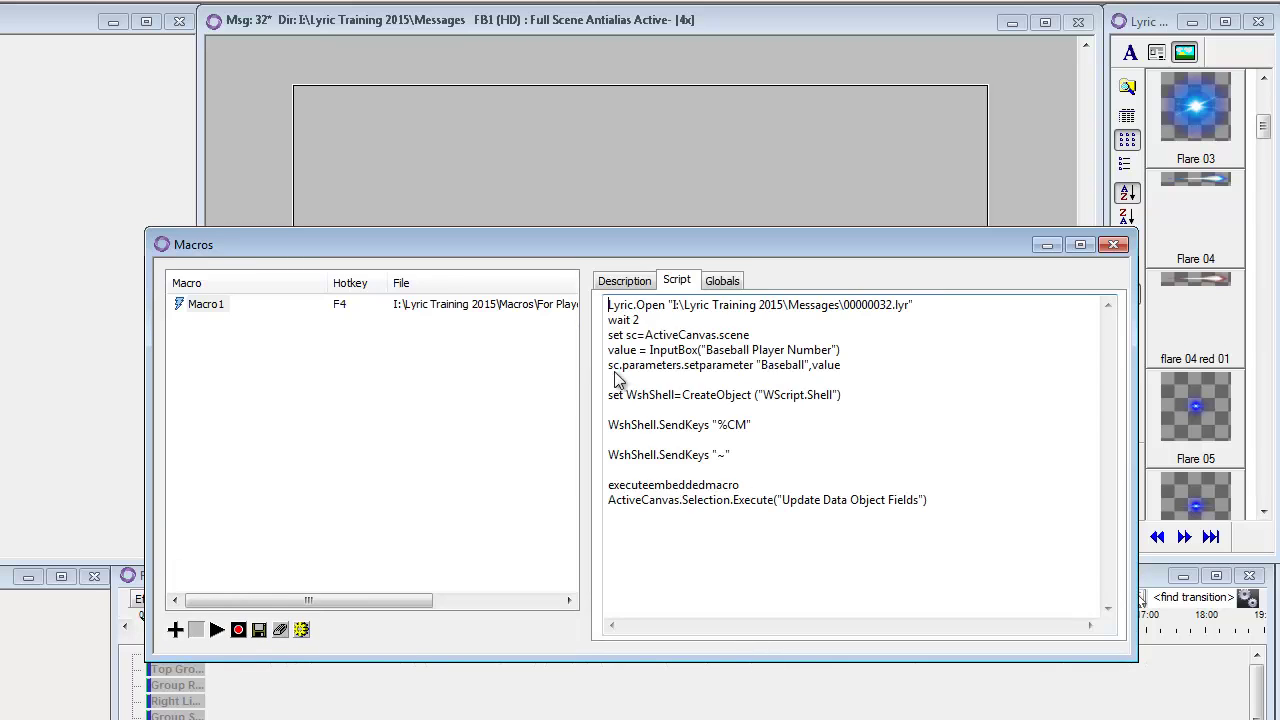
left_click_drag(762, 248, 841, 438)
left_click_drag(576, 435, 576, 345)
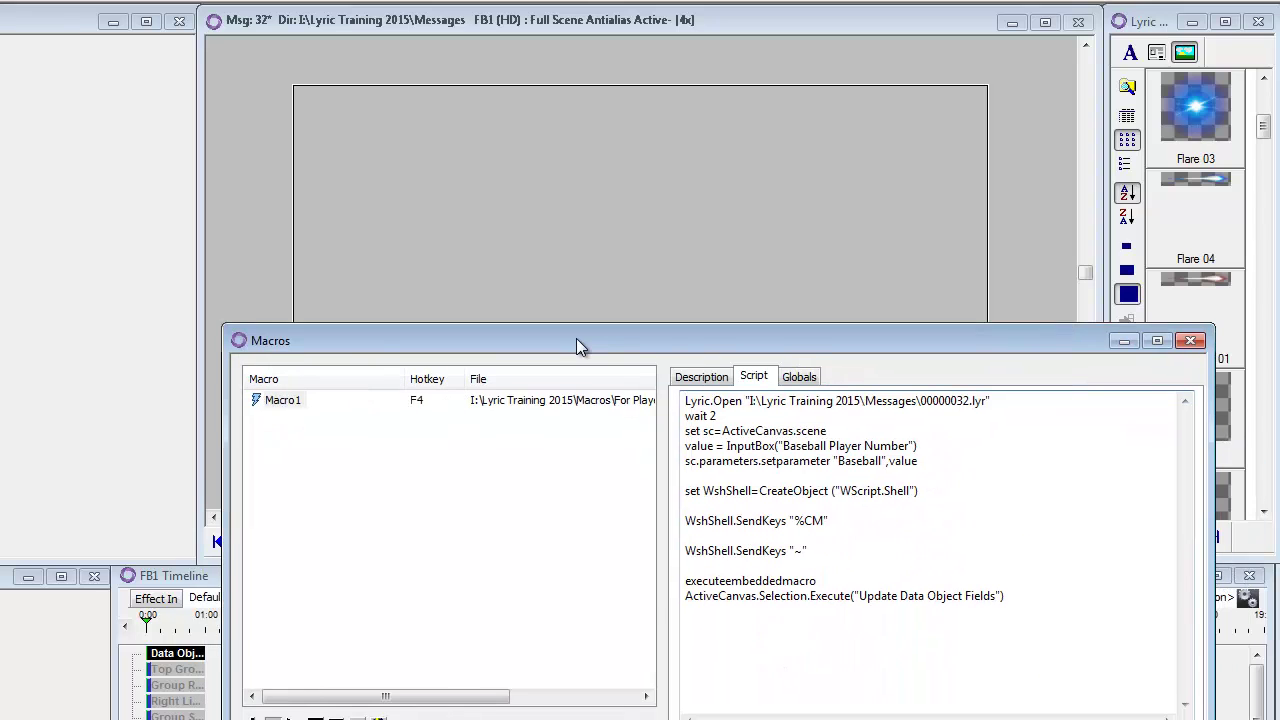
Step: Position the Macros window beside the graphic and highlight the script's message-opening lines
left_click(556, 30)
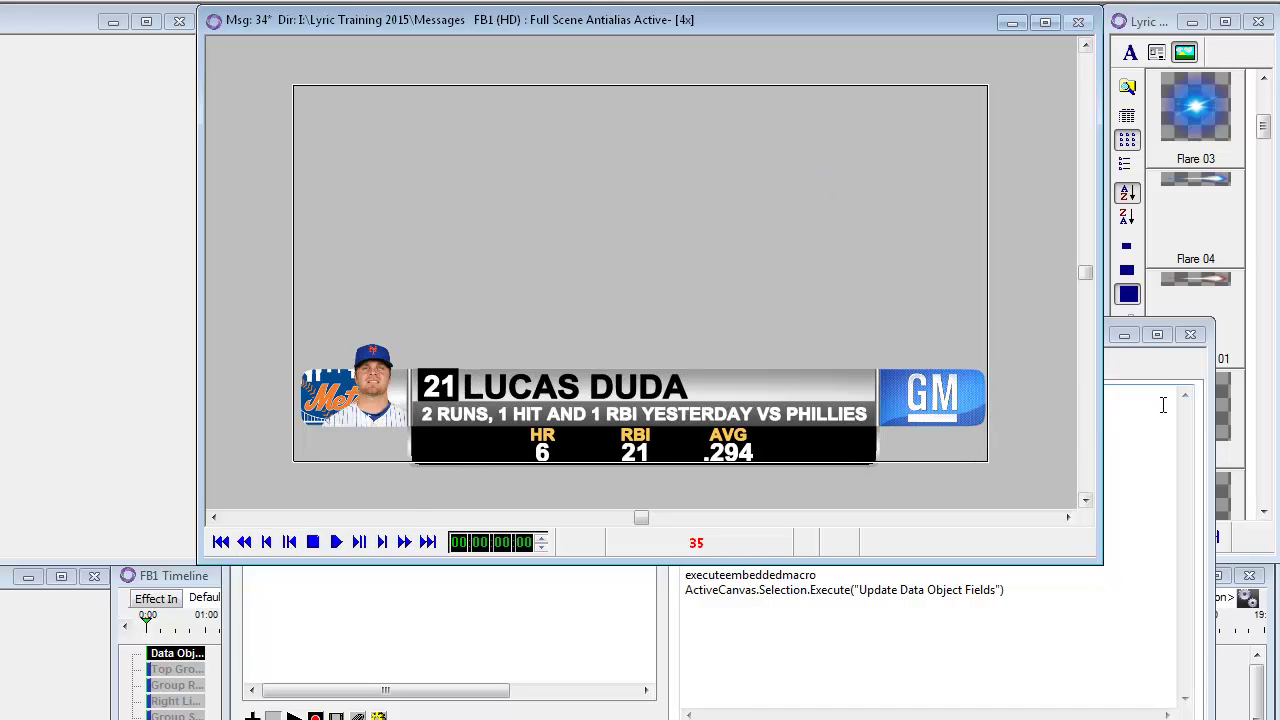
left_click(1155, 368)
left_click_drag(871, 336, 777, 298)
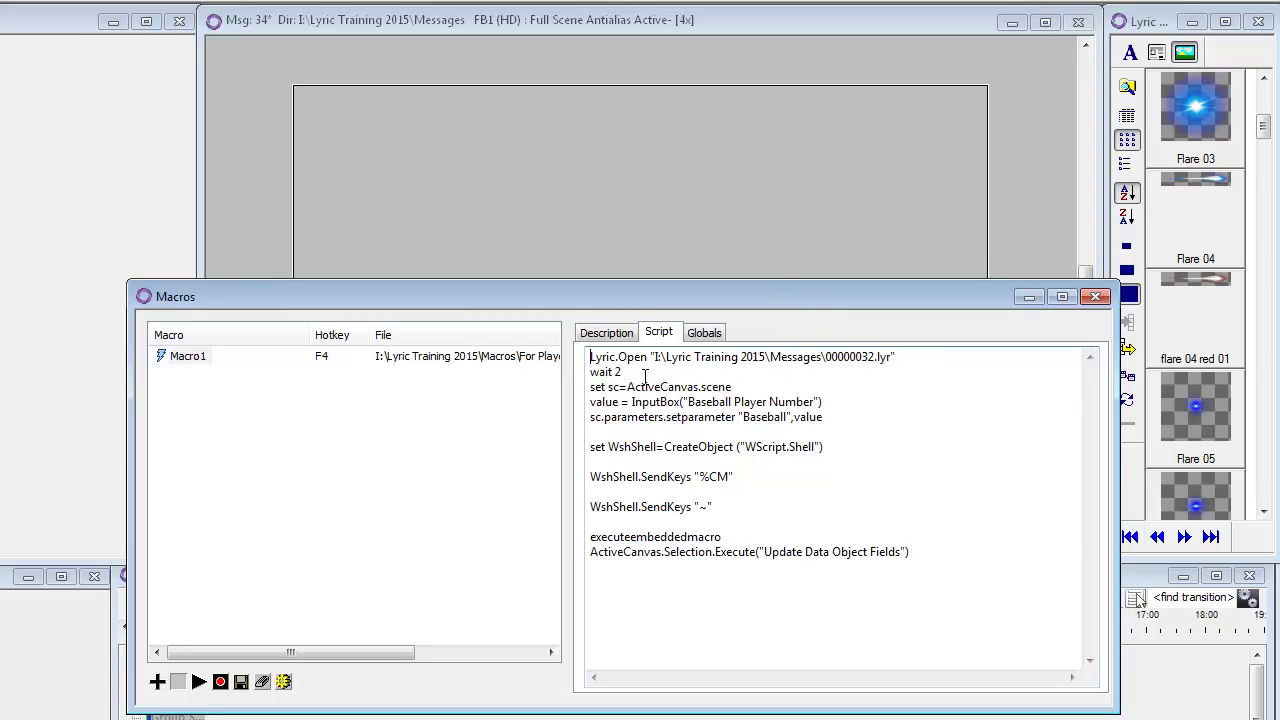
left_click_drag(630, 372, 572, 352)
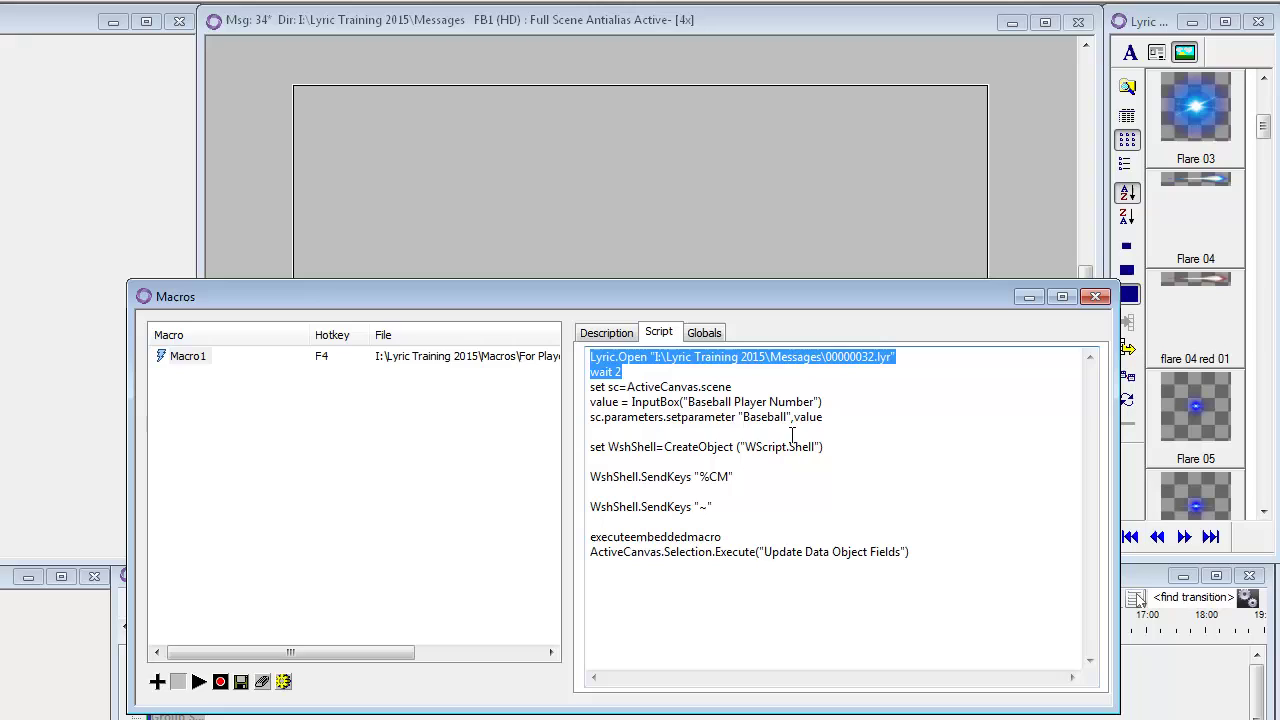
left_click(870, 358)
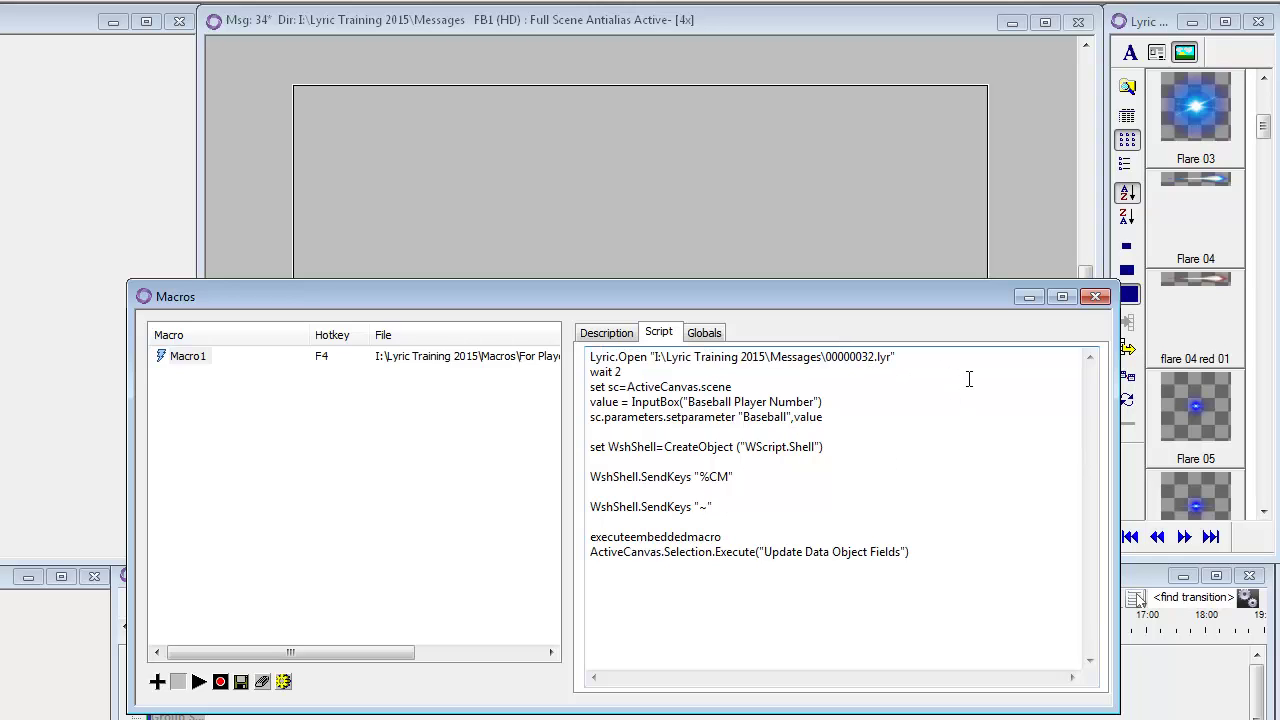
Step: Change the 2 to 4 so Macro1's first line opens 00000034.lyr
key("Delete")
type("4")
left_click_drag(563, 297, 569, 301)
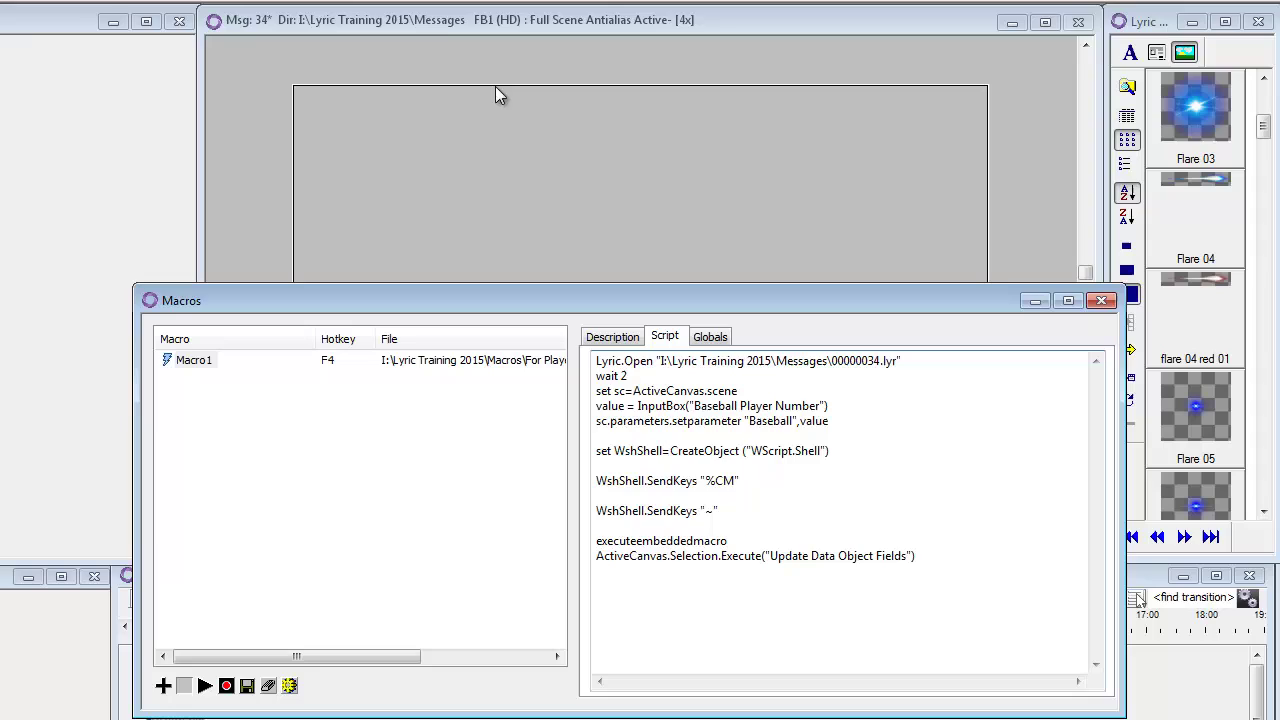
Step: Check in the Parameters List that the scene's Baseball parameter is 21, without changing it
left_click(437, 24)
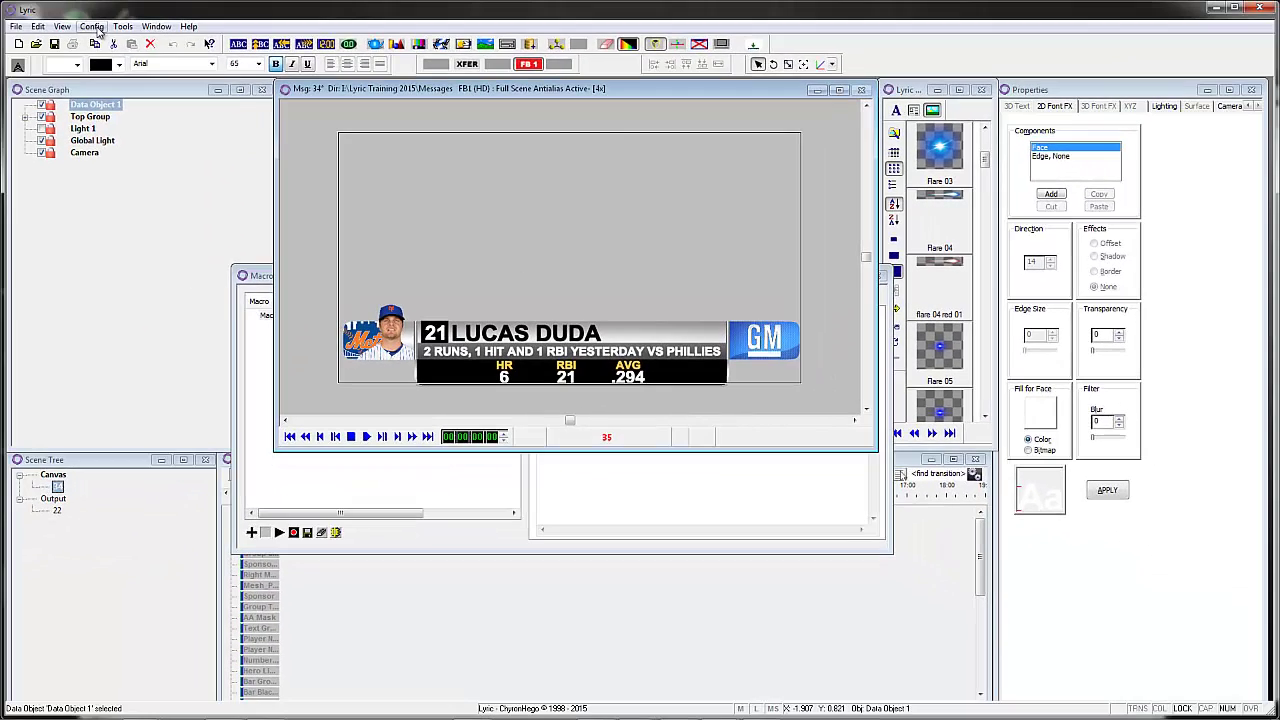
left_click(69, 13)
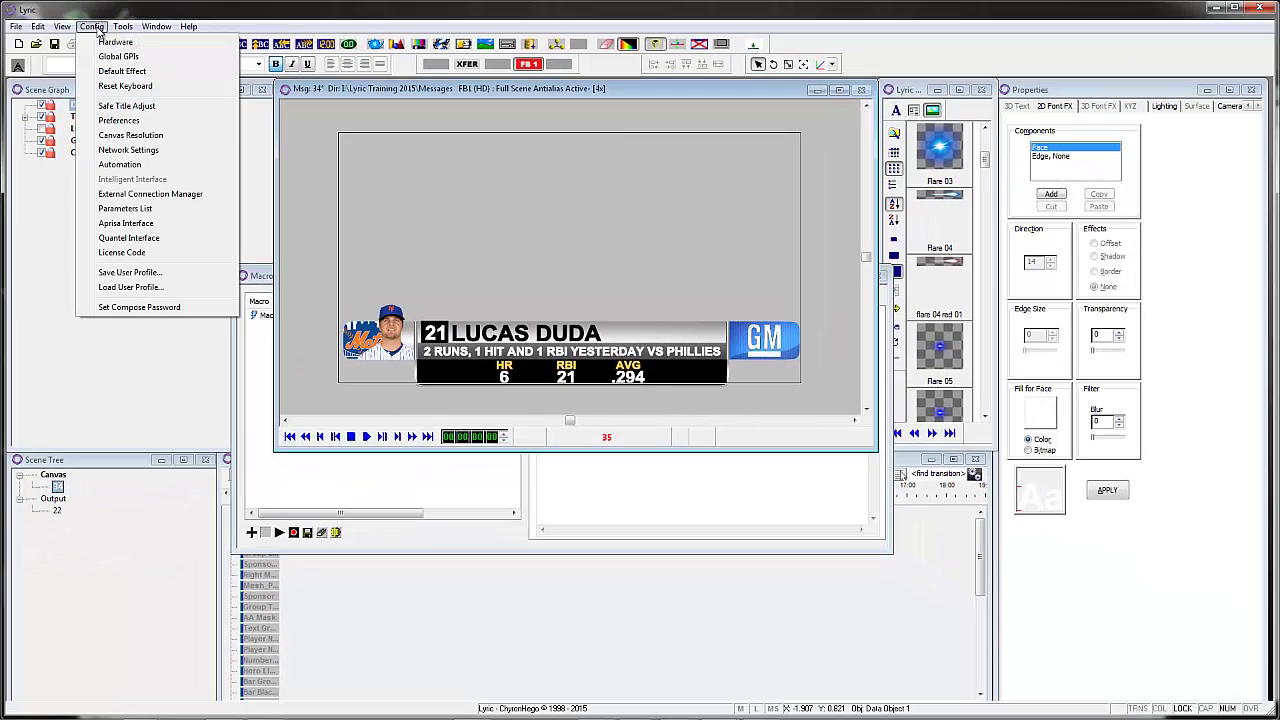
left_click(114, 209)
left_click(463, 229)
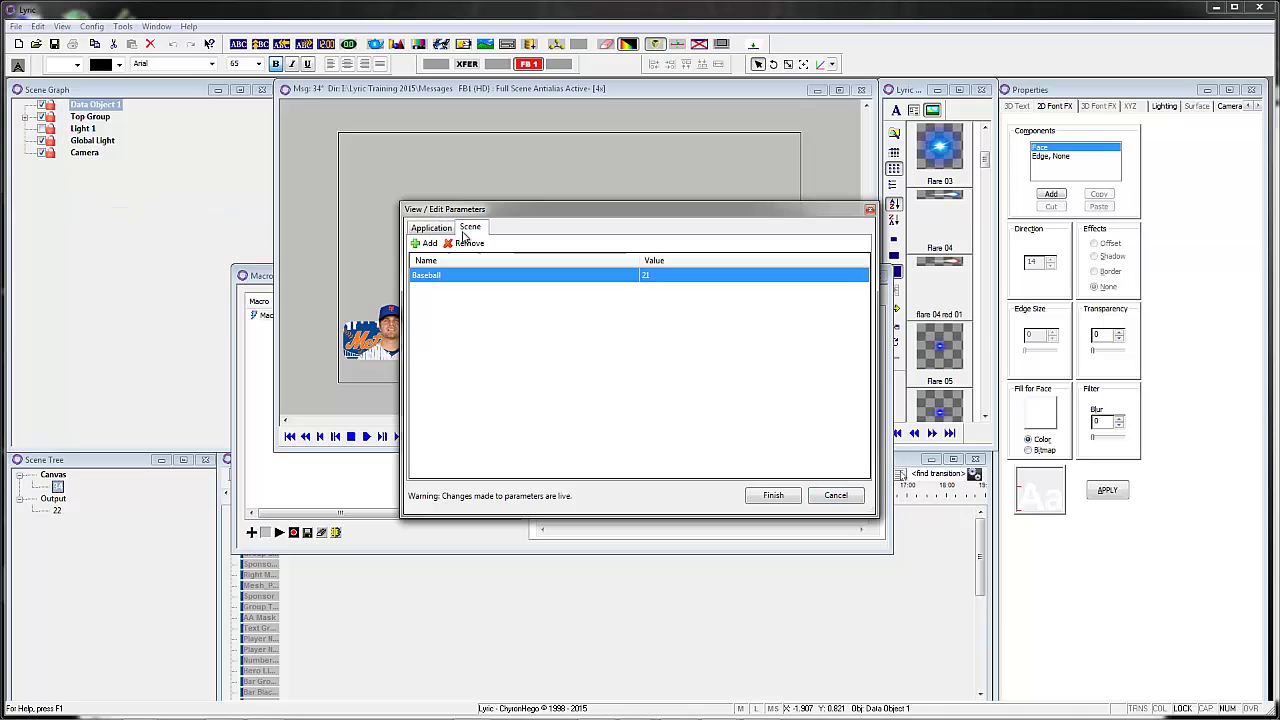
left_click(838, 497)
Step: Update the data object fields and save the macros as For Player Lineups.lyr
left_click(40, 26)
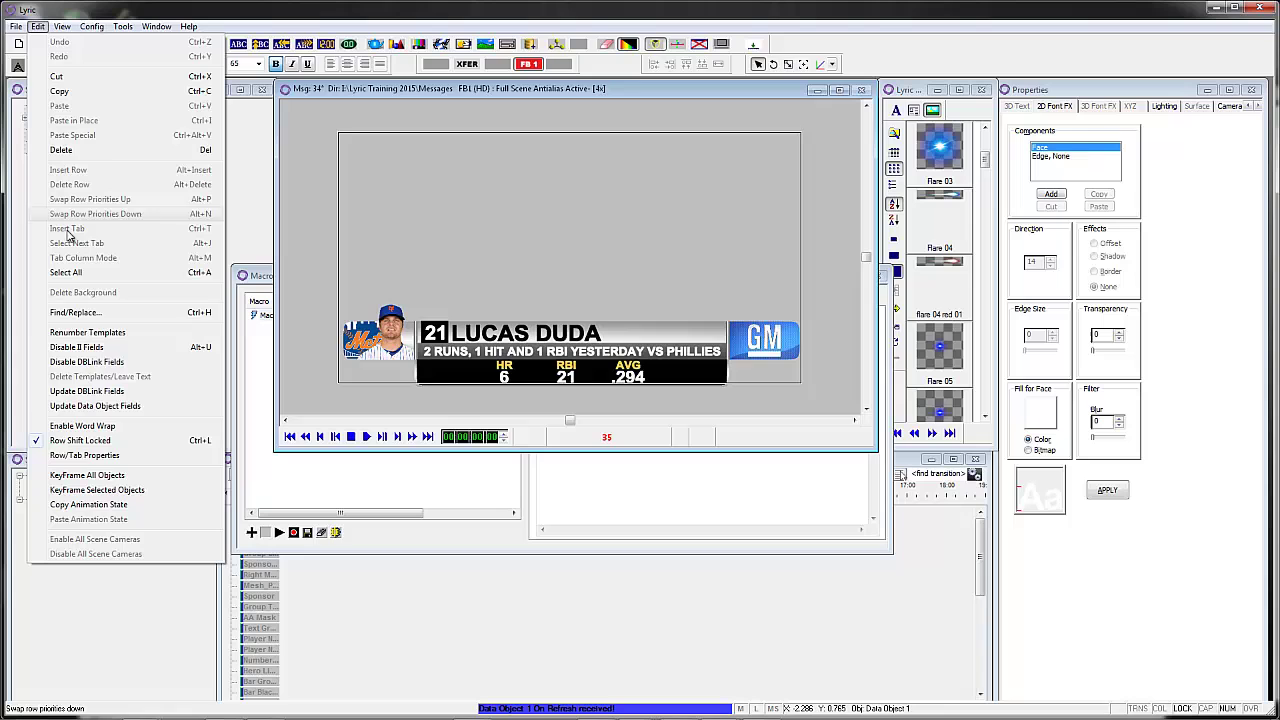
left_click(254, 314)
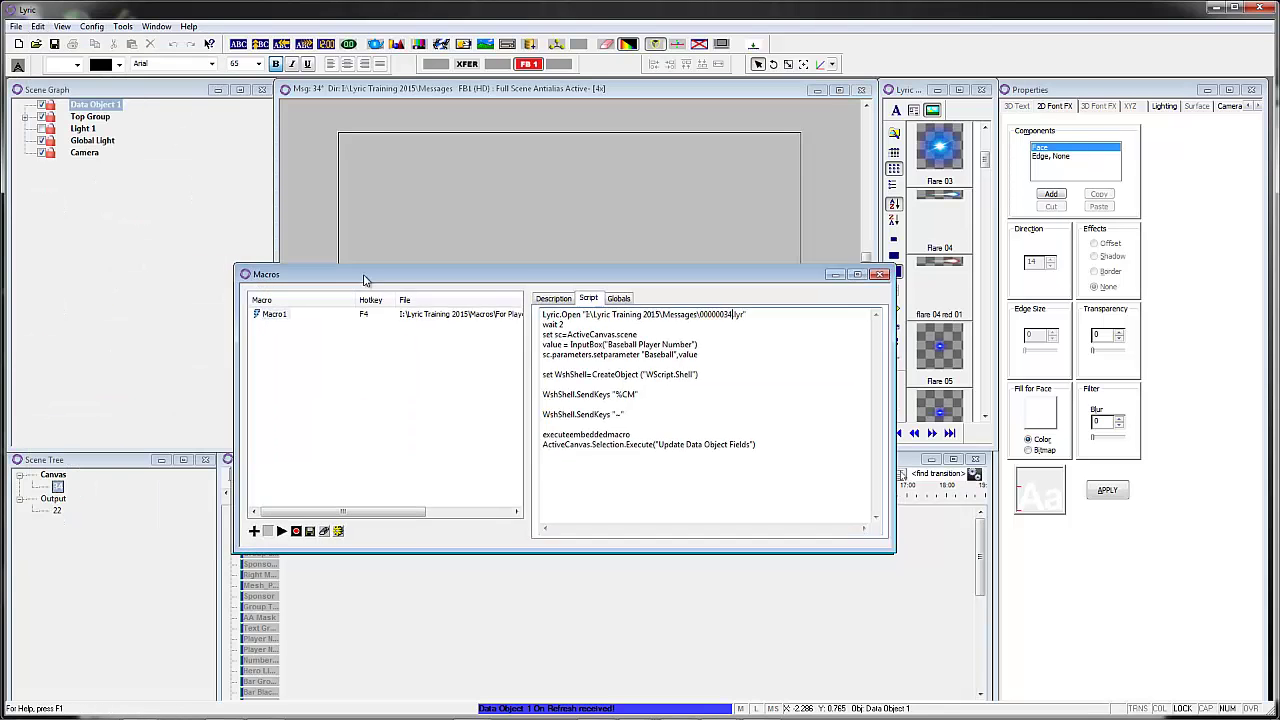
left_click_drag(350, 286, 389, 278)
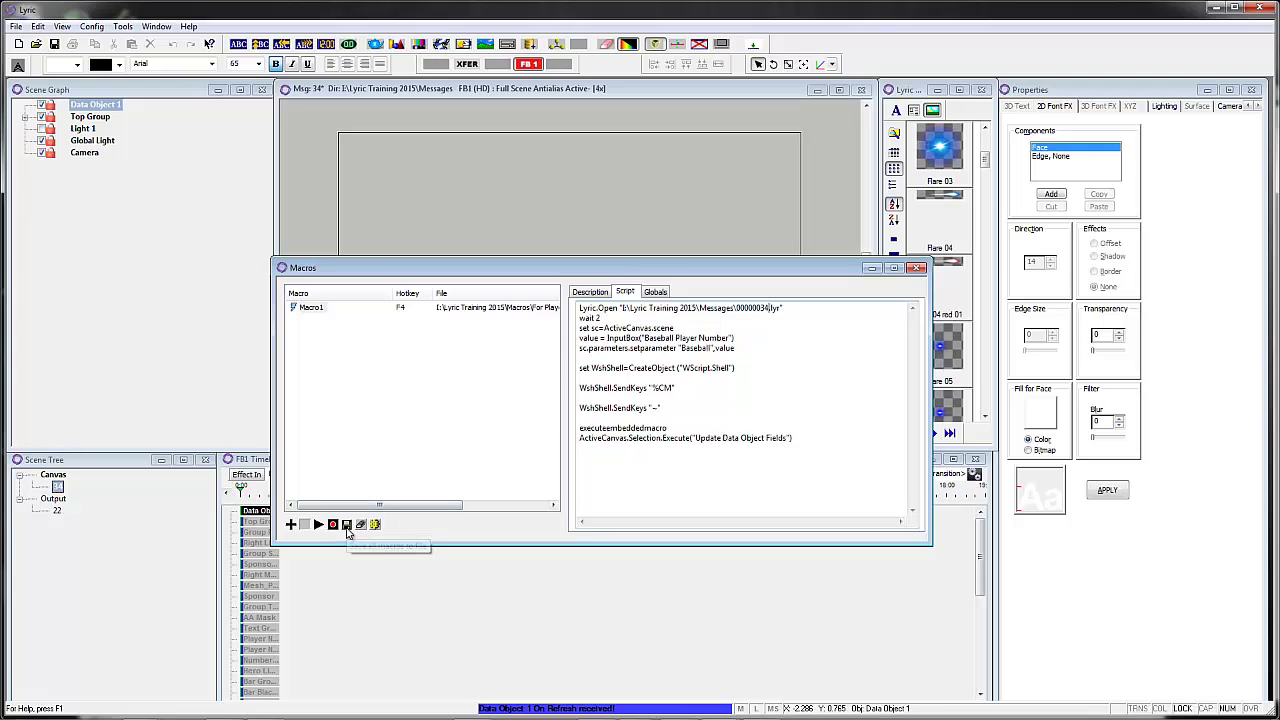
left_click(346, 525)
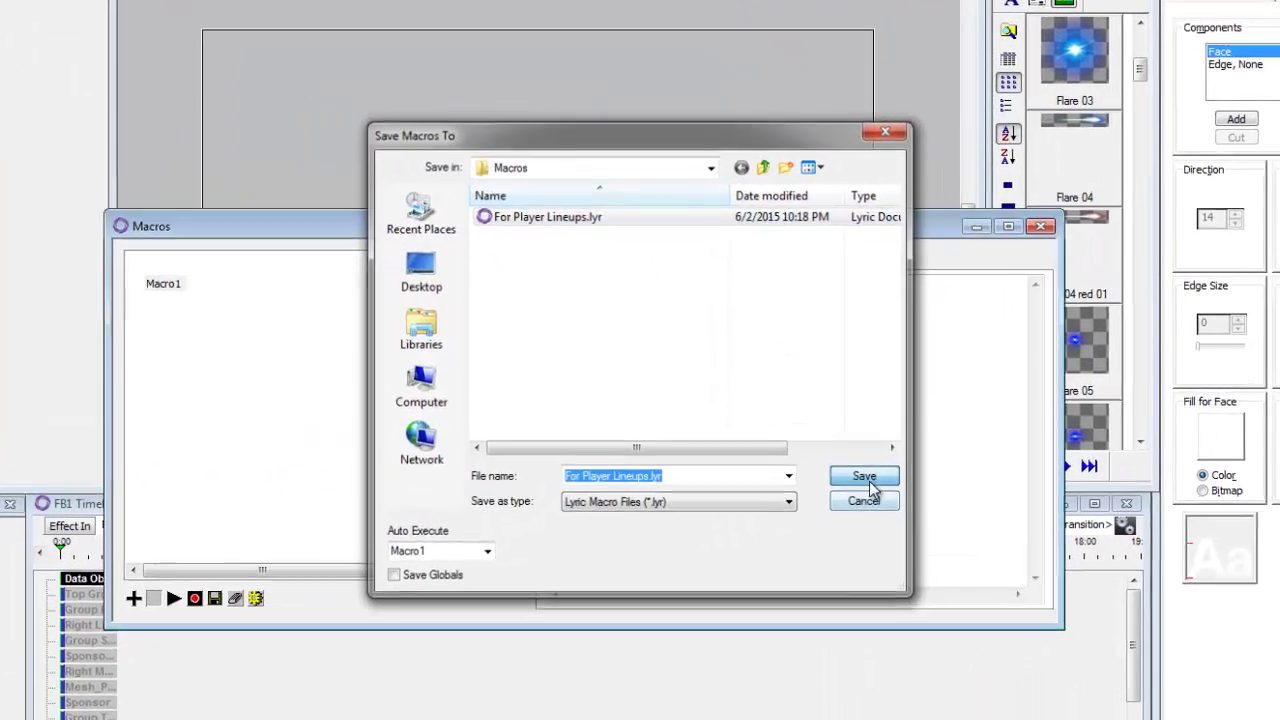
left_click(866, 480)
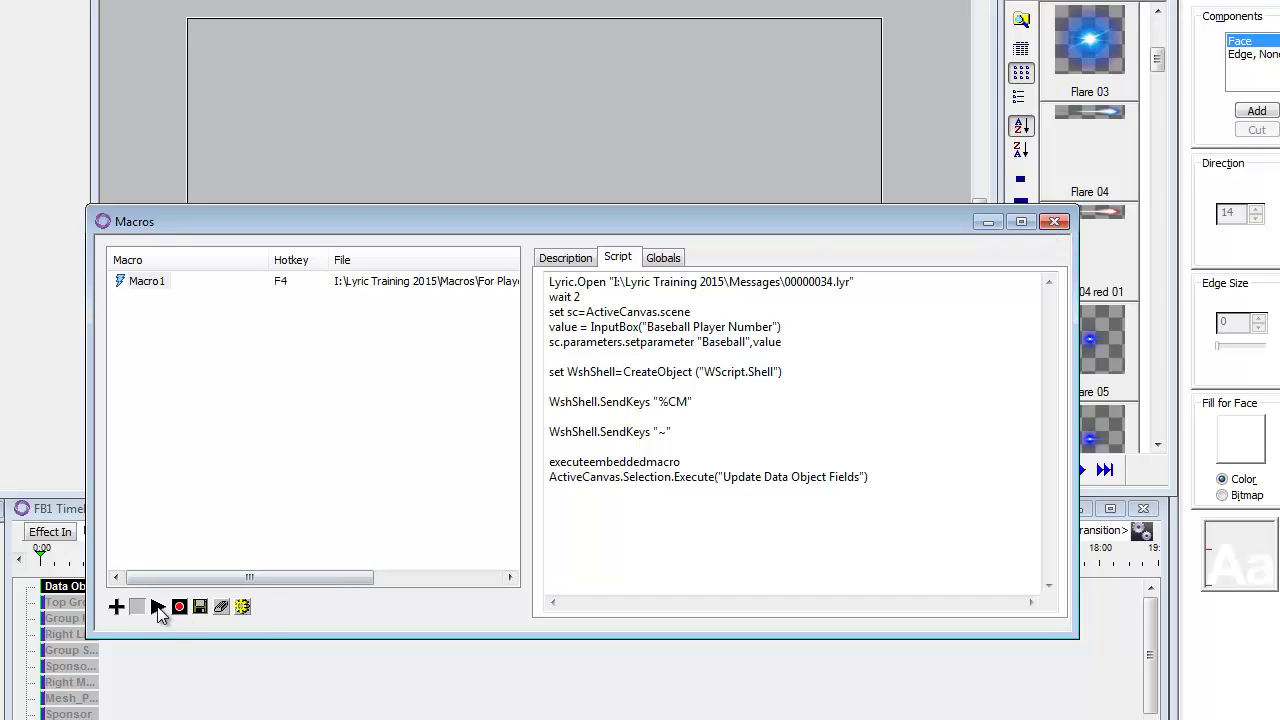
Step: Run the player macro with 50 for Mookie Betts, then with 3 for Curtis Granderson
left_click(158, 607)
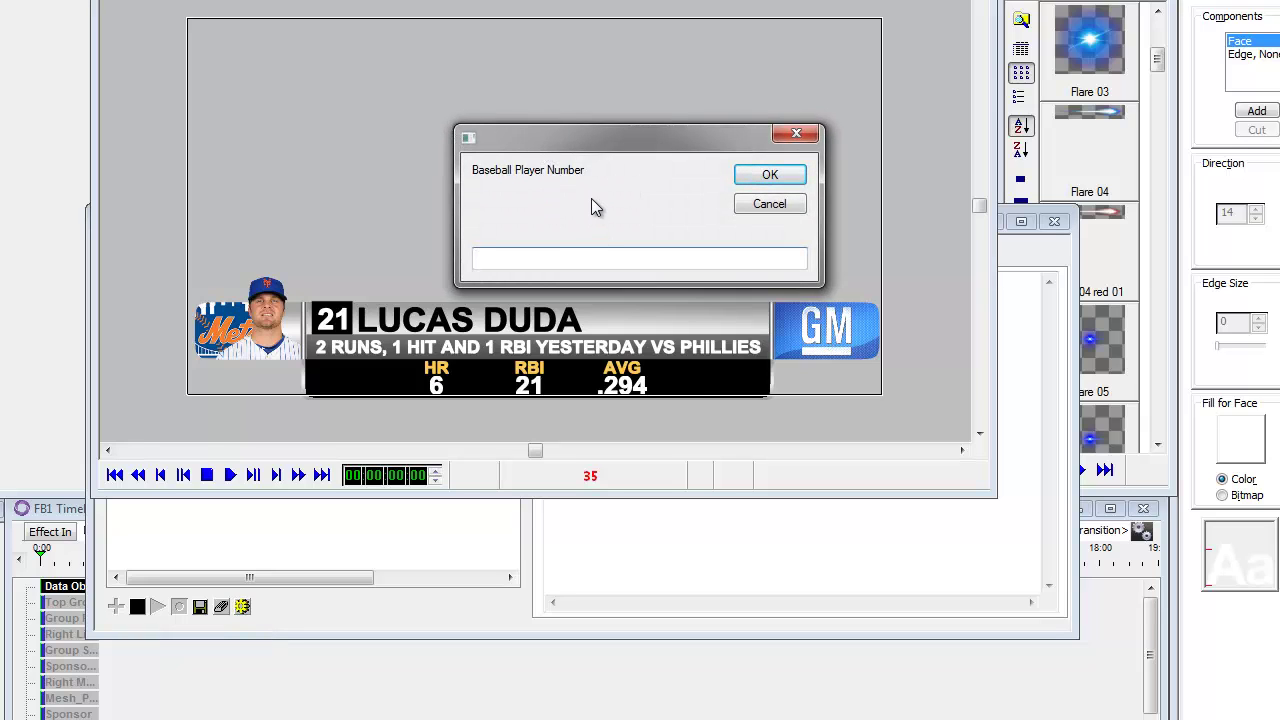
type("50")
key("Return")
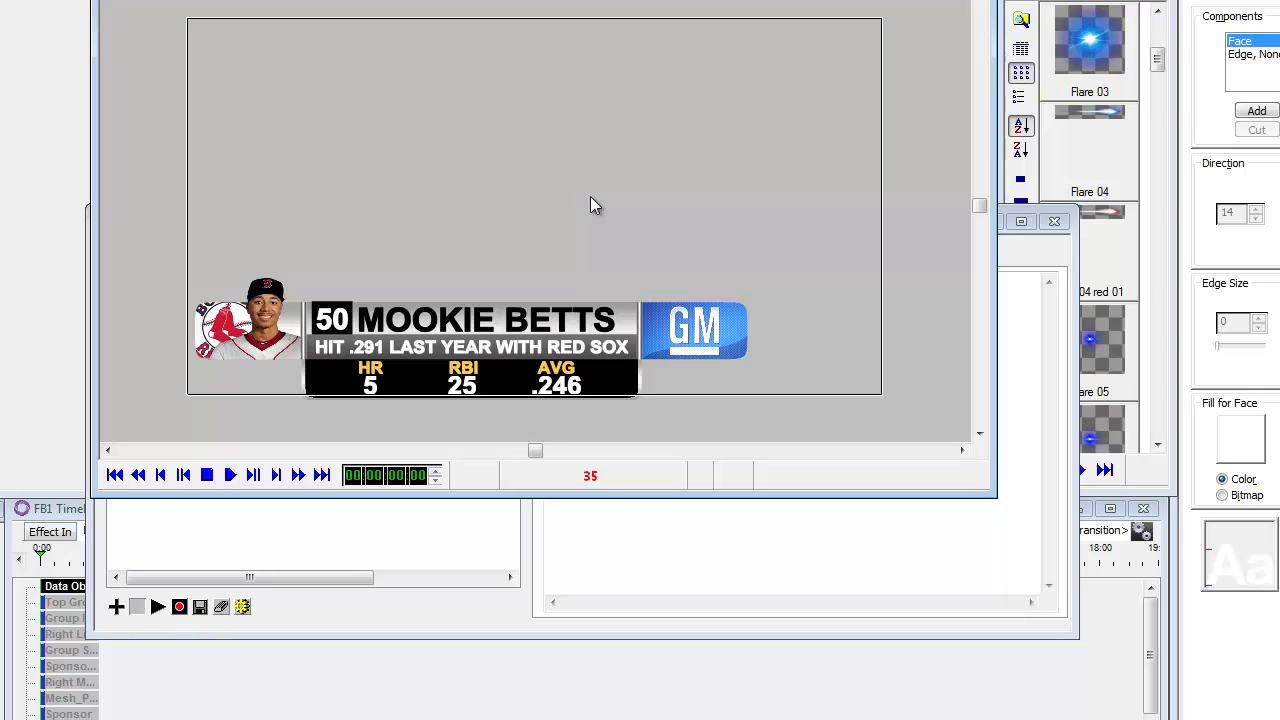
left_click(158, 606)
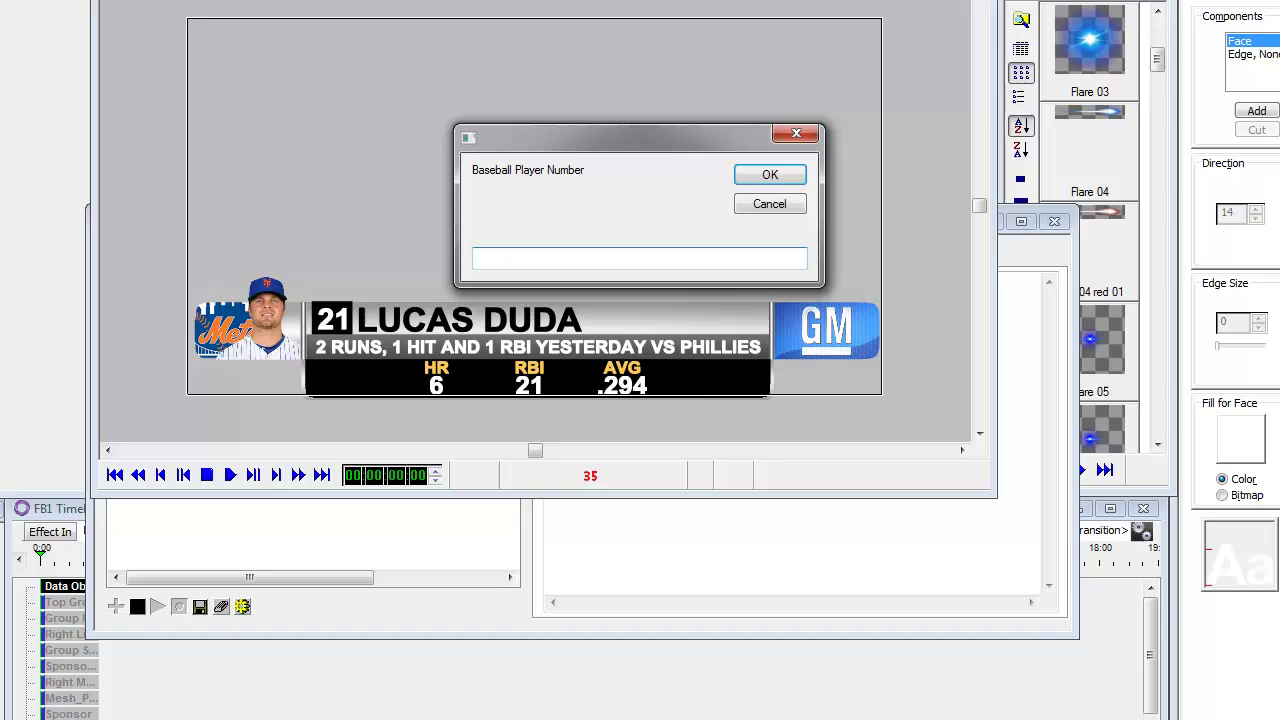
type("3")
key("Return")
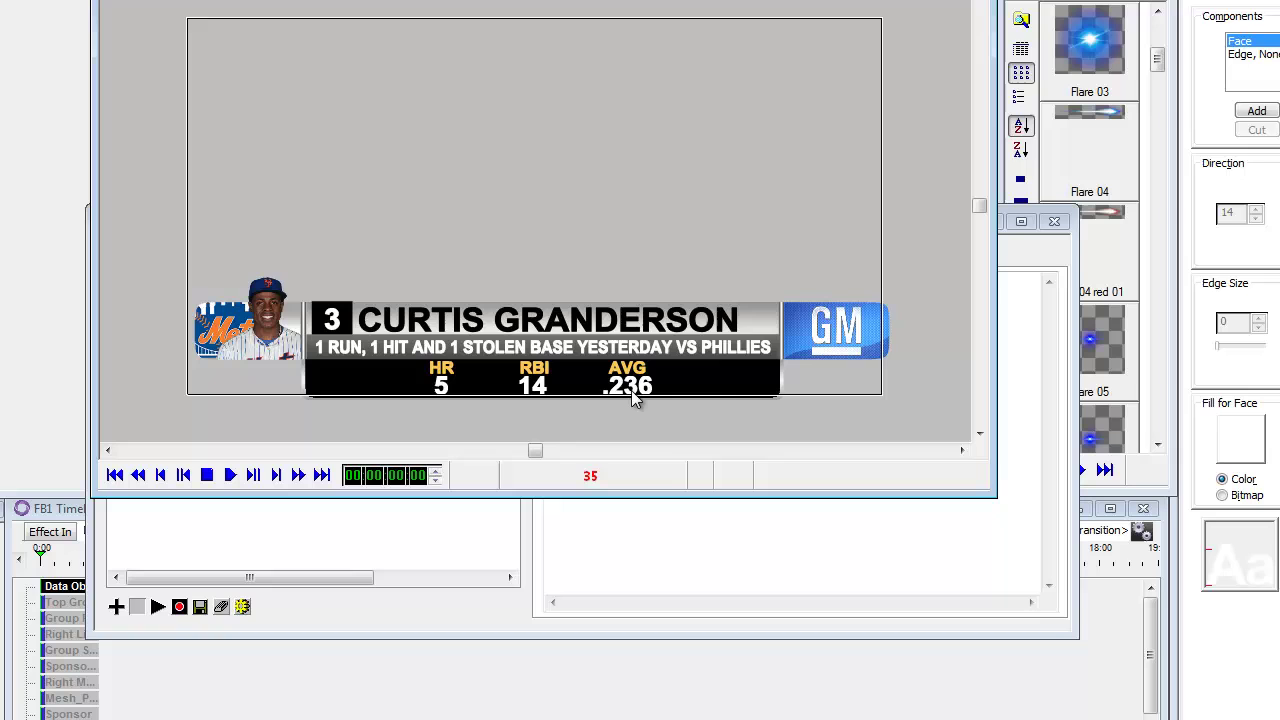
Step: Close the Macros window, scrub the FB1 timeline through the Granderson animation, then switch timelines
left_click(982, 544)
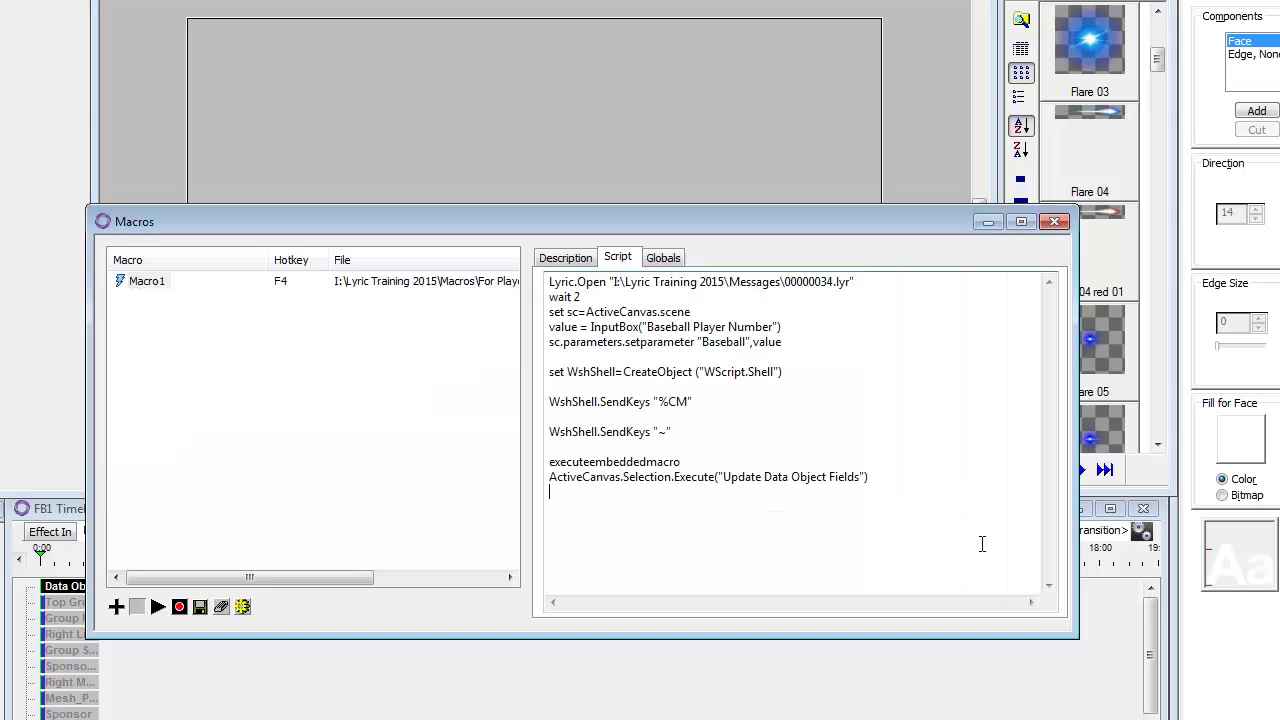
left_click(988, 221)
key("F4")
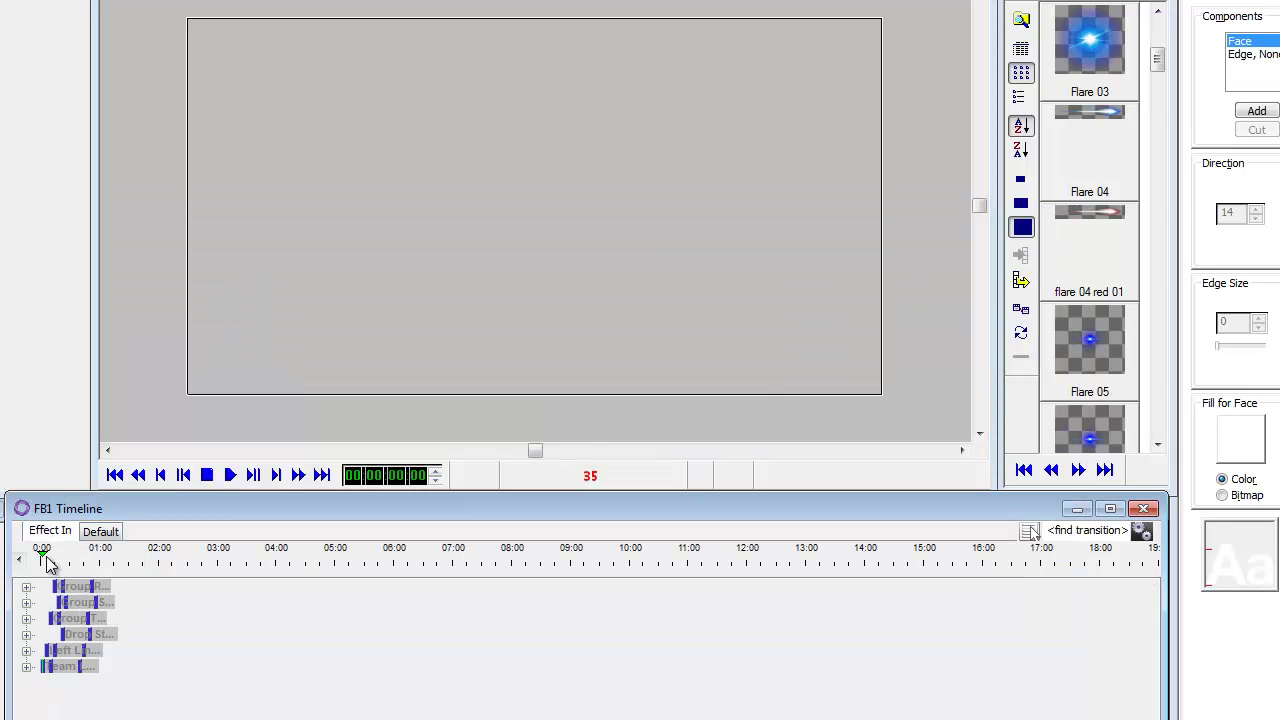
left_click_drag(44, 560, 76, 566)
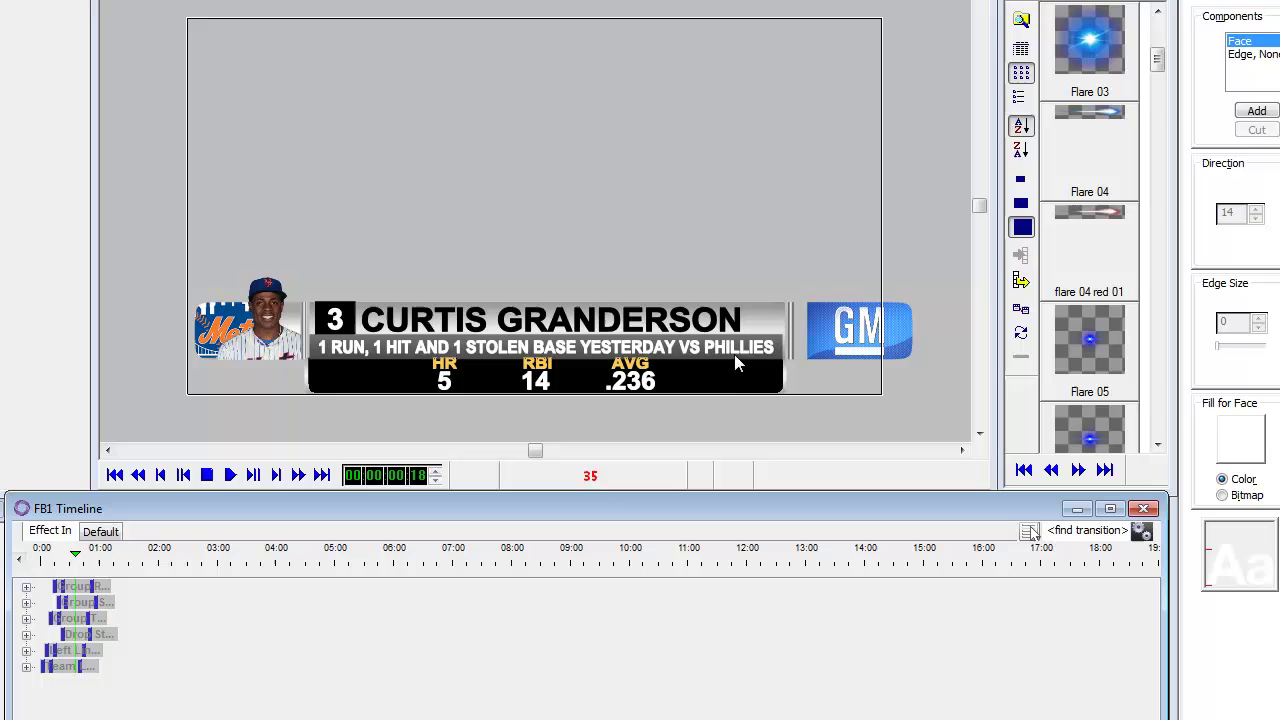
left_click_drag(83, 565, 113, 553)
left_click(50, 531)
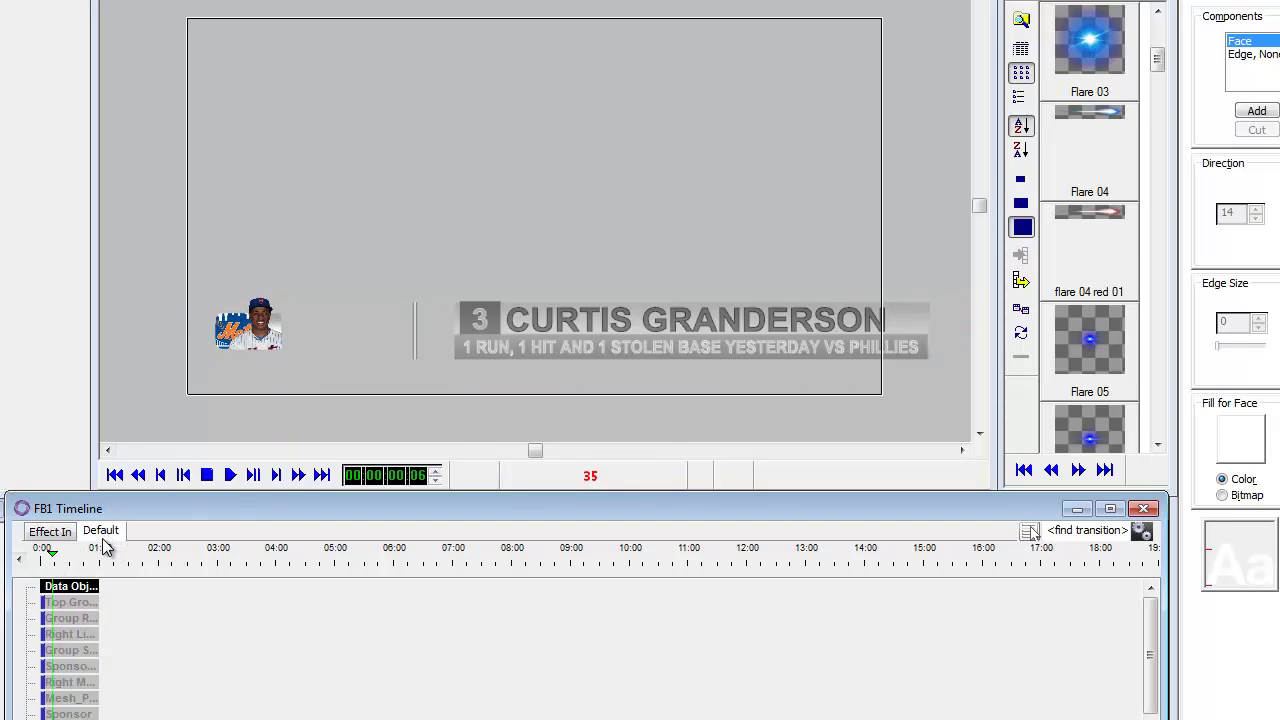